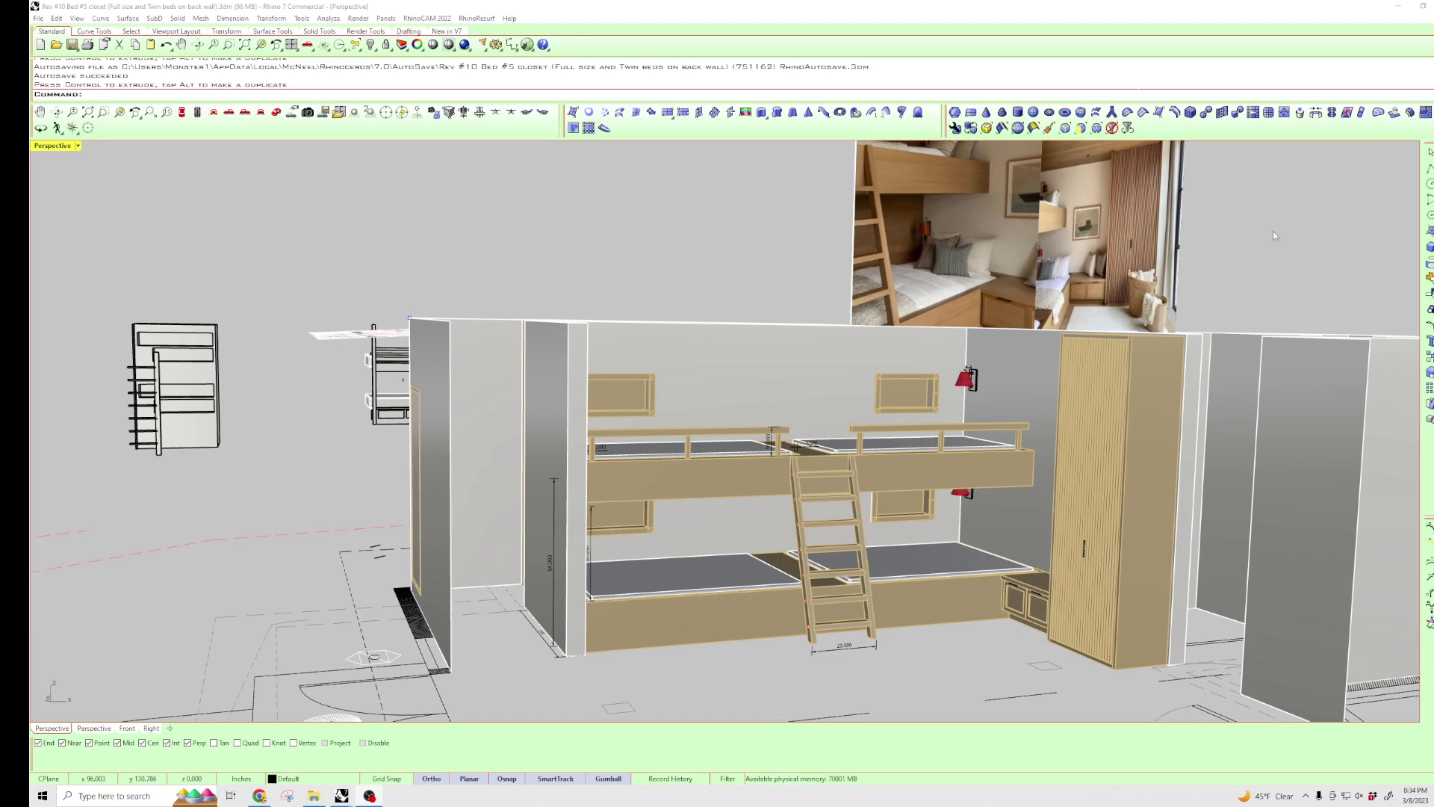
scroll(1319, 232, "up", 2)
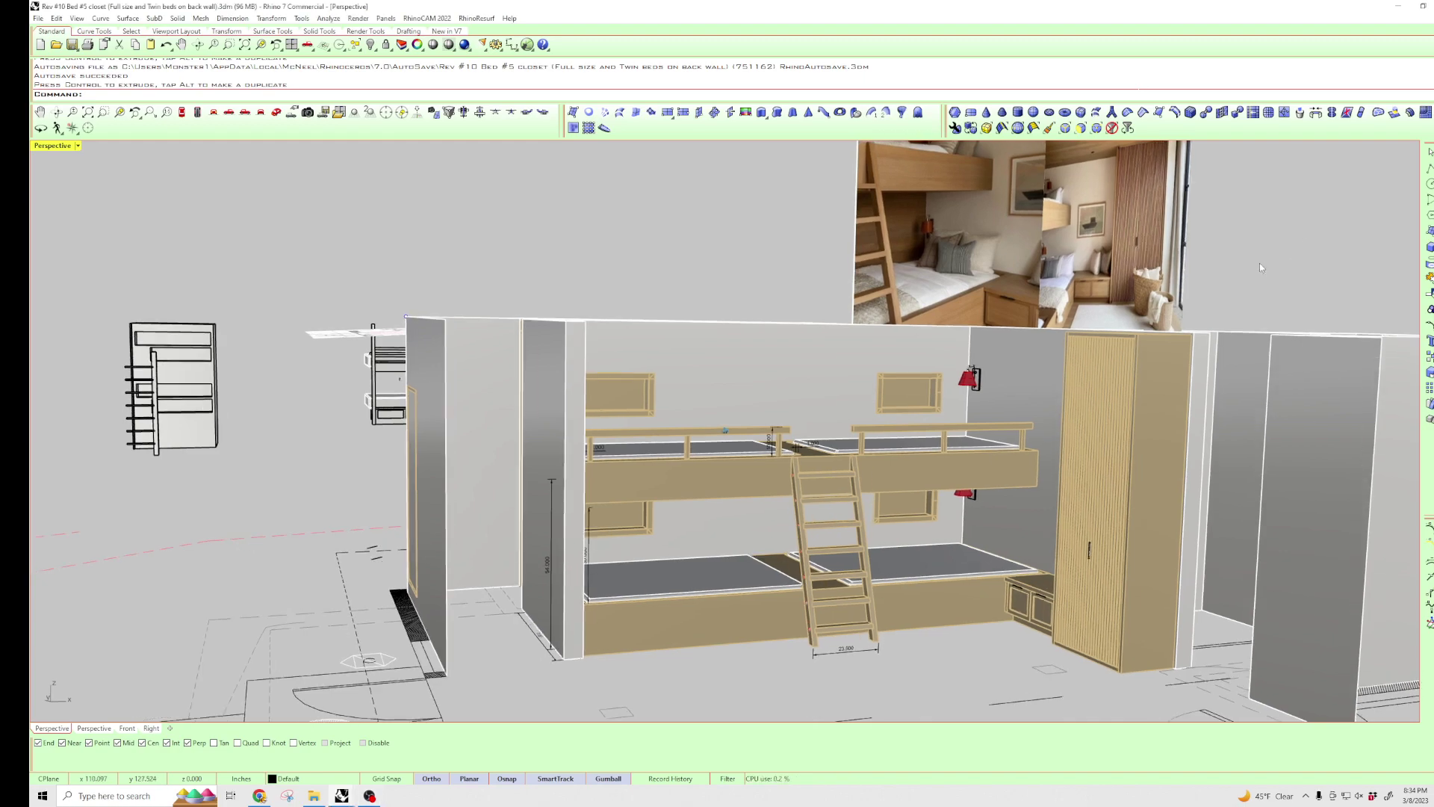
scroll(1260, 263, "up", 2)
scroll(804, 468, "up", 1)
scroll(818, 448, "up", 2)
scroll(841, 431, "up", 2)
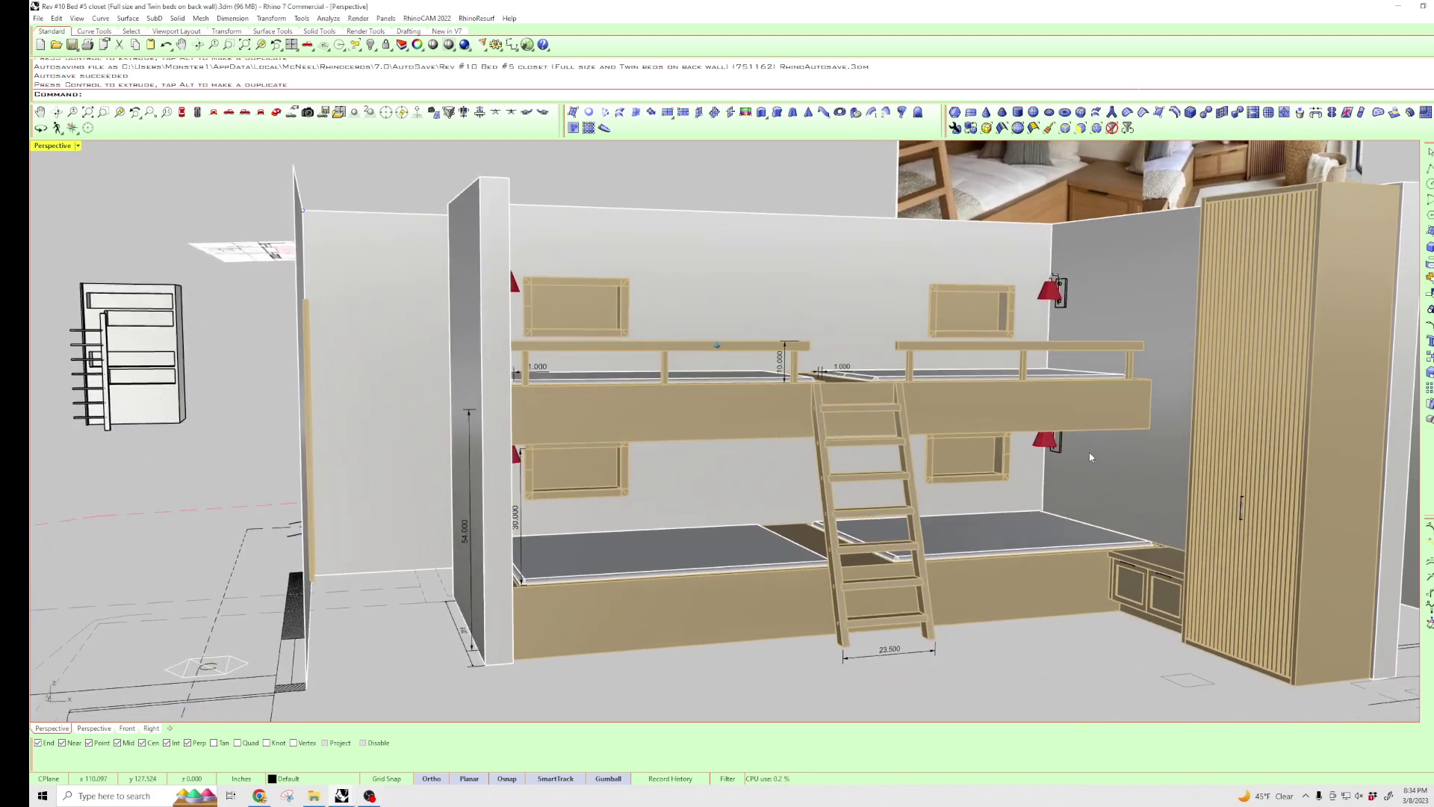
scroll(860, 412, "up", 2)
scroll(544, 415, "up", 2)
scroll(504, 461, "up", 2)
scroll(505, 461, "up", 2)
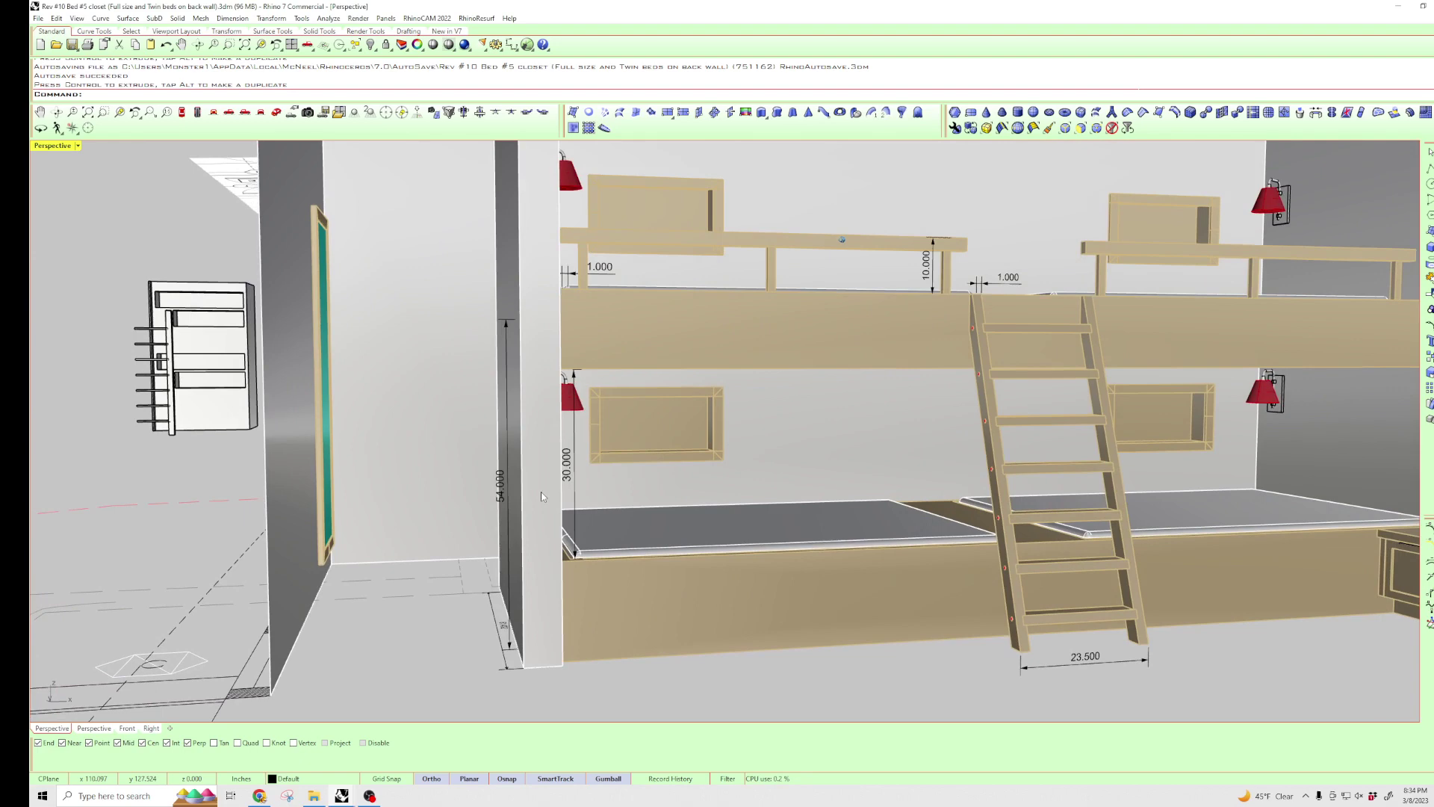
scroll(504, 461, "up", 1)
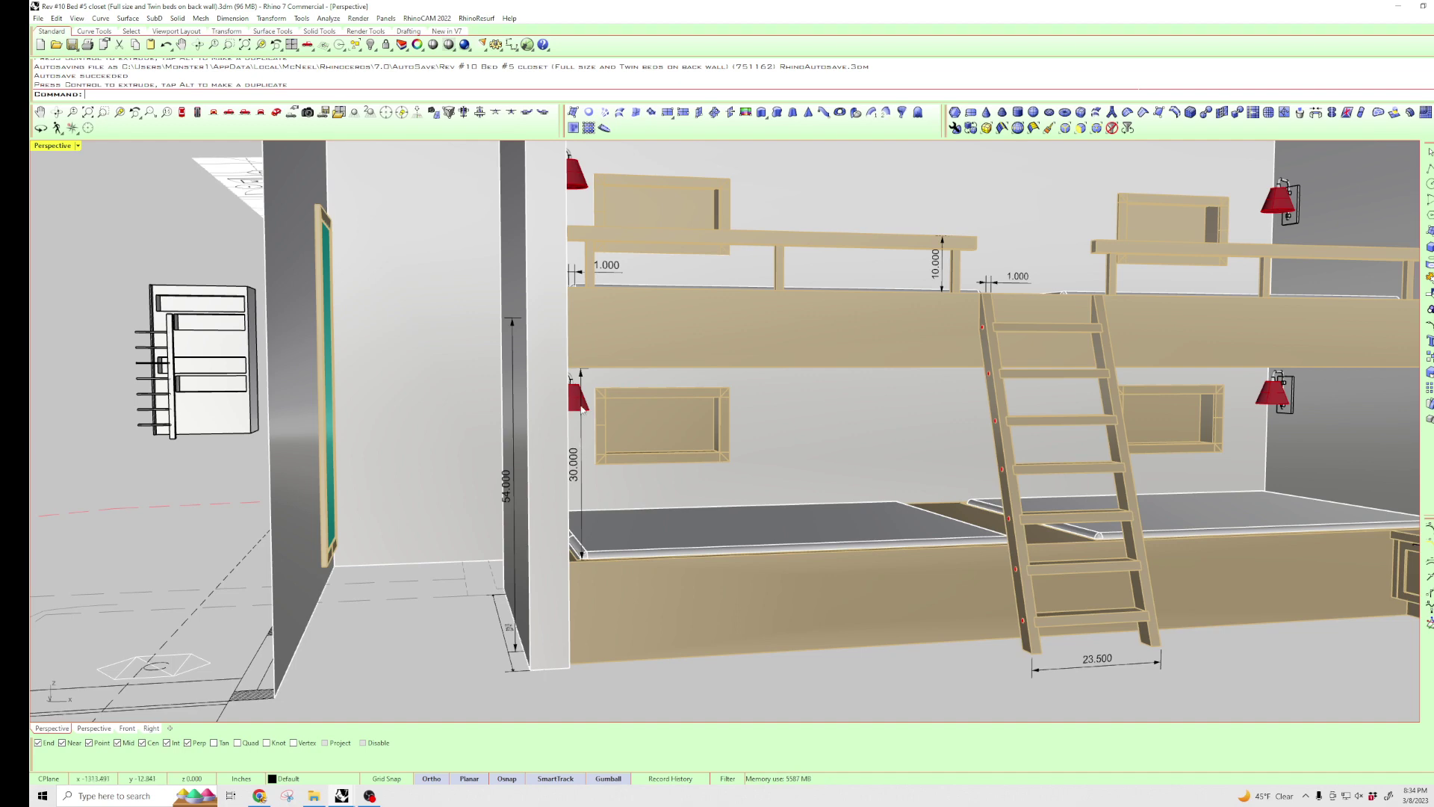
scroll(808, 376, "down", 2)
scroll(813, 378, "down", 2)
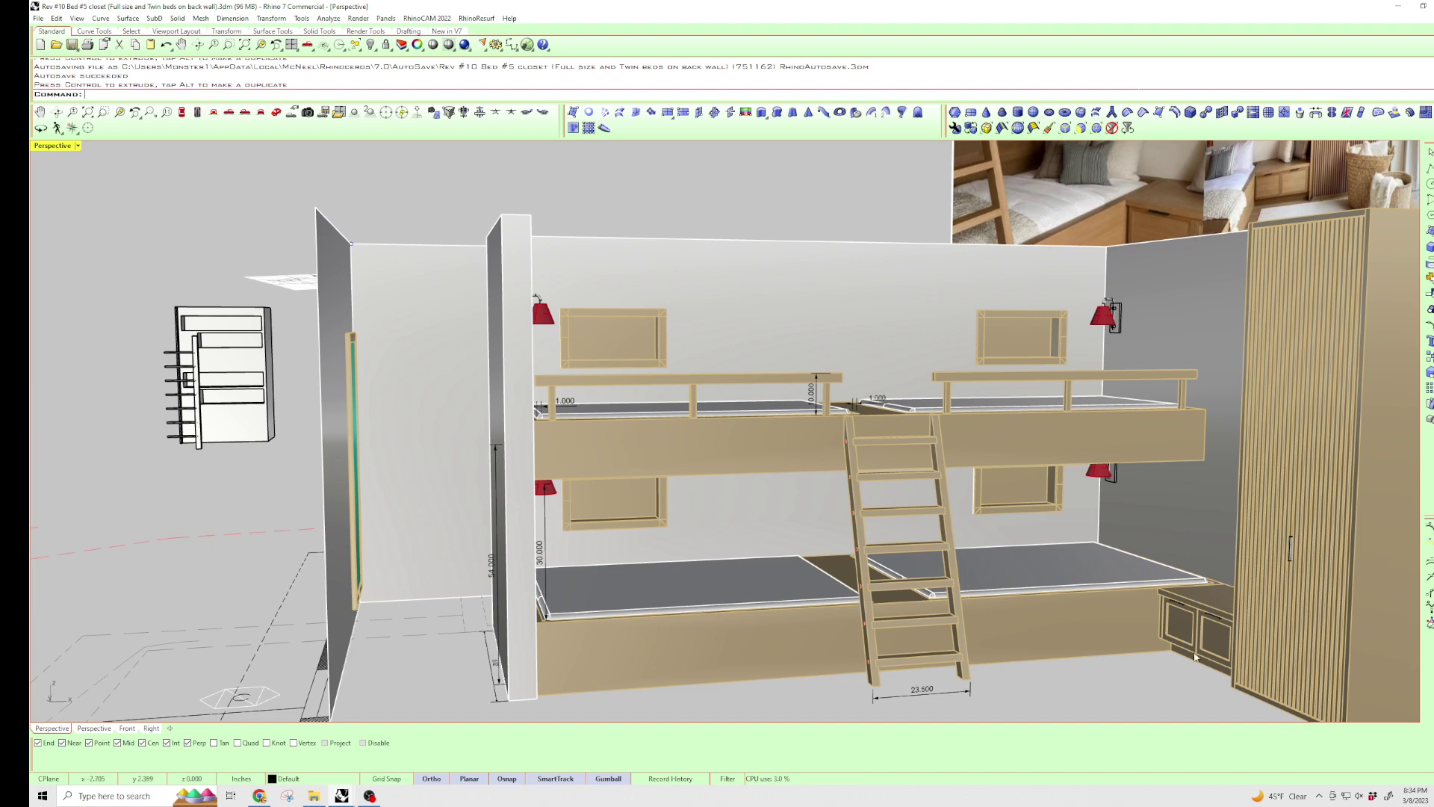
- Orbit to face the bunk wall and look across the upper bunk rails and wall niches
right_click_drag(1197, 647, 915, 468)
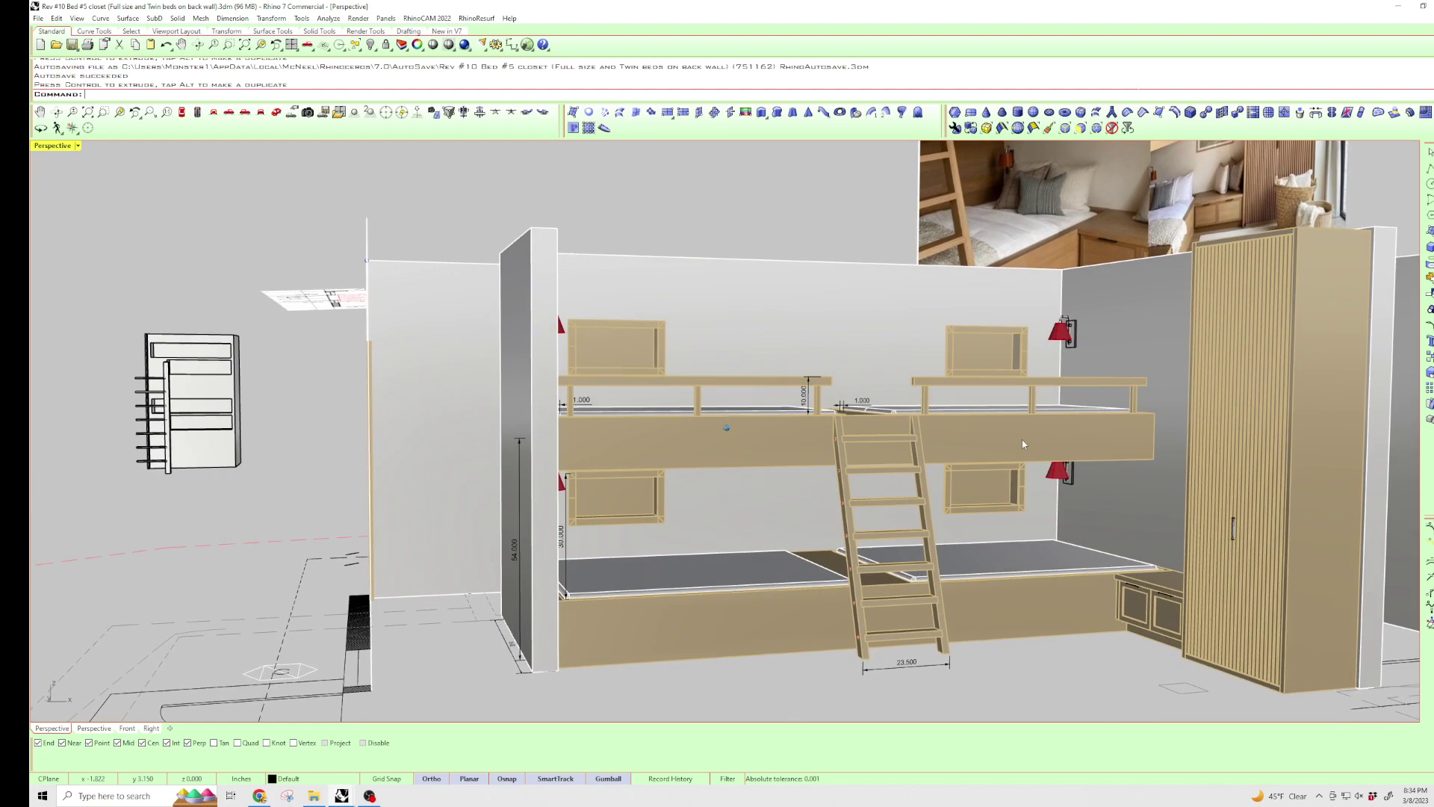
right_click_drag(916, 468, 1040, 497)
scroll(1040, 498, "up", 2)
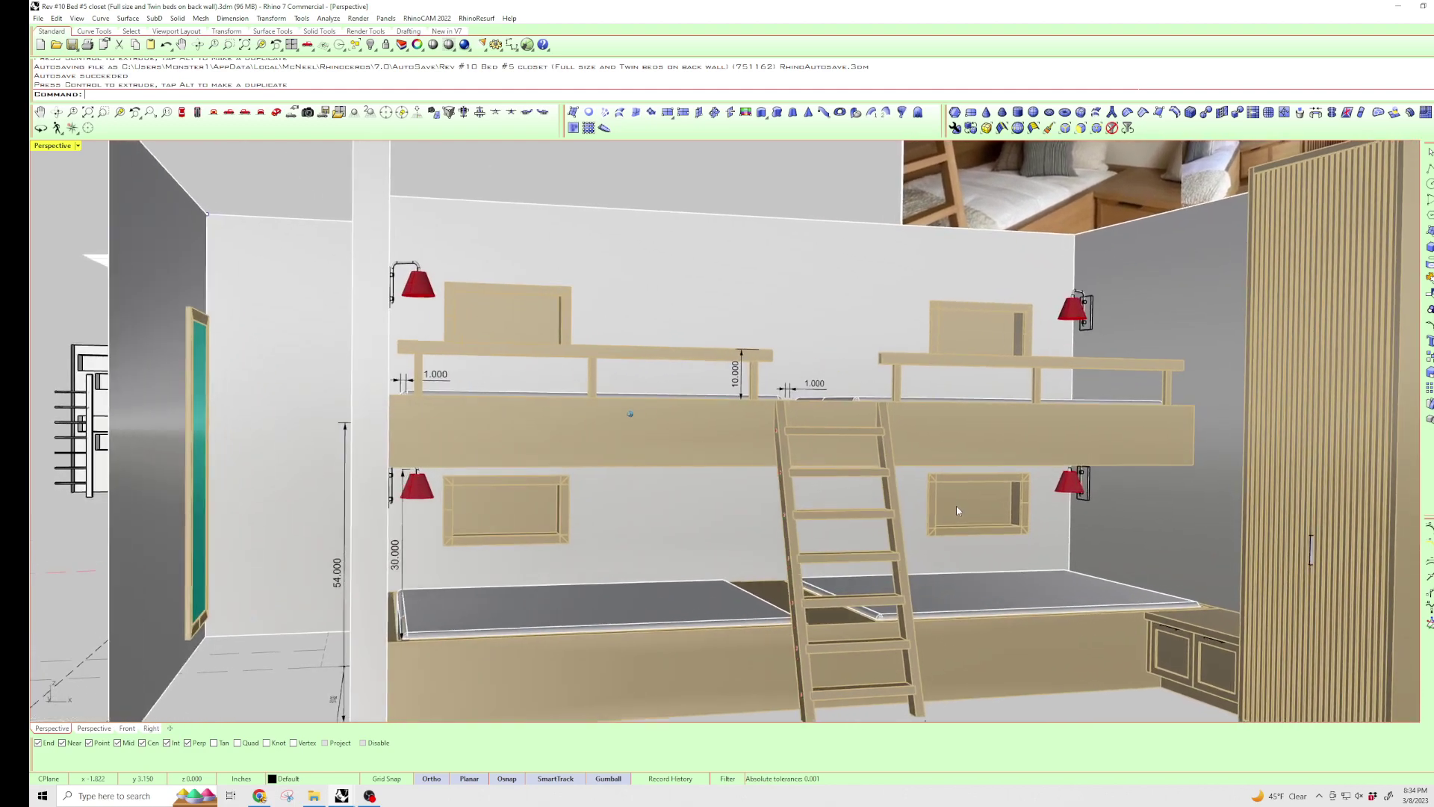
scroll(956, 505, "up", 2)
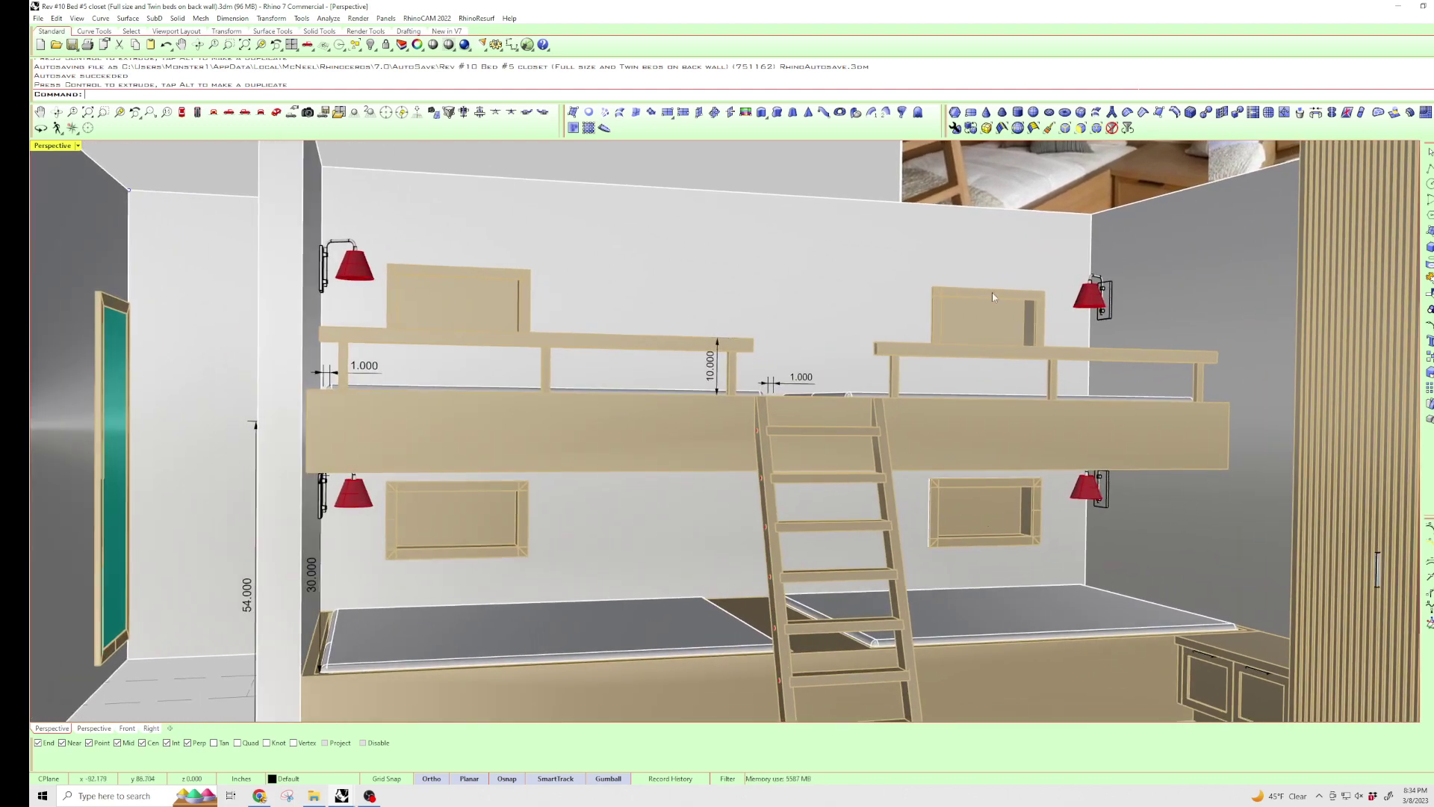
scroll(992, 292, "up", 1)
scroll(998, 291, "up", 2)
scroll(1015, 290, "up", 1)
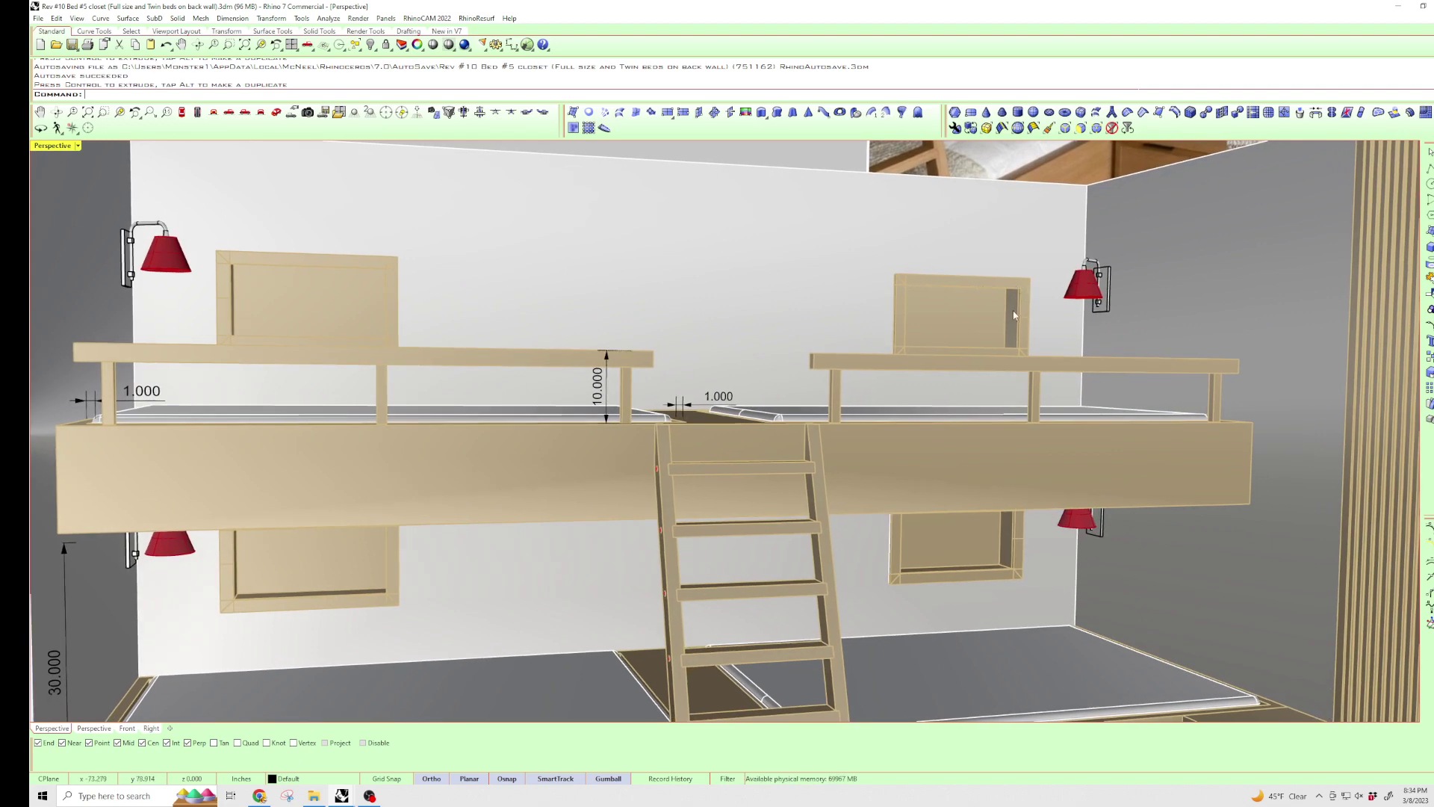
right_click_drag(1014, 317, 942, 311)
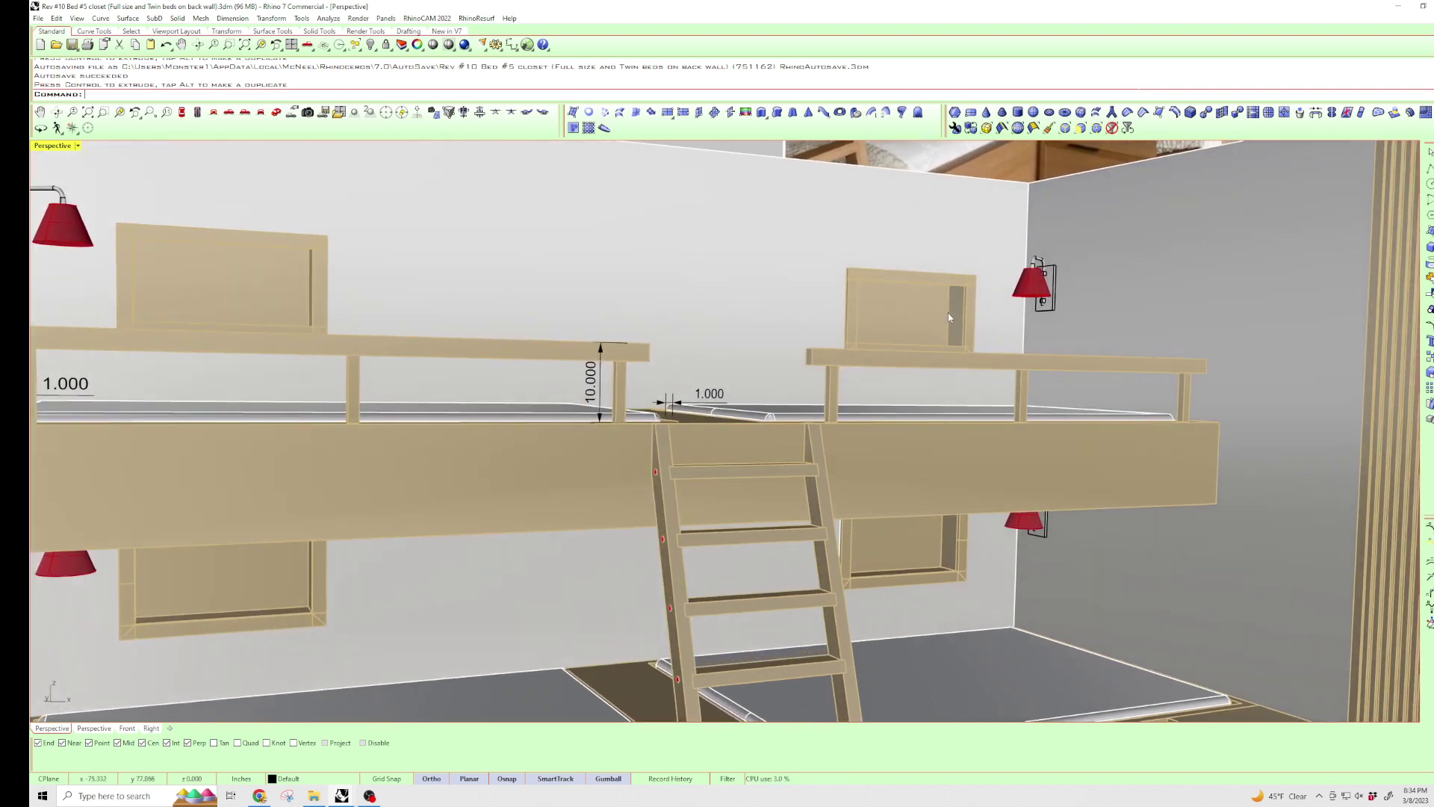
mouse_move(944, 320)
right_mouse_down()
mouse_move(974, 446)
mouse_move(1056, 288)
mouse_move(939, 319)
mouse_move(1091, 374)
mouse_move(1012, 523)
right_mouse_up()
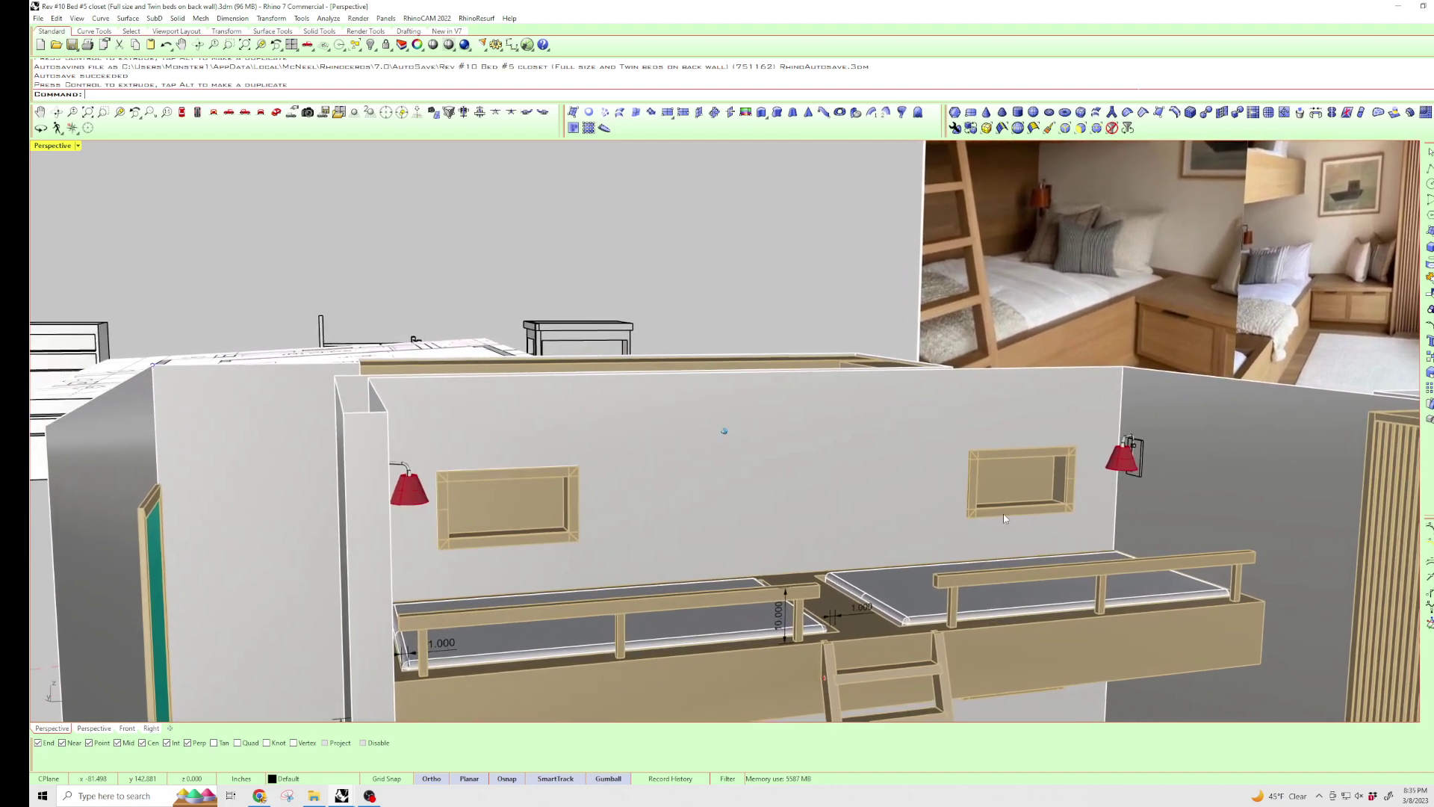
- Orbit to look down on the bunk tops, then swing to a frontal view of both bunks
mouse_move(1012, 523)
right_mouse_down()
mouse_move(1005, 581)
mouse_move(1043, 519)
right_mouse_up()
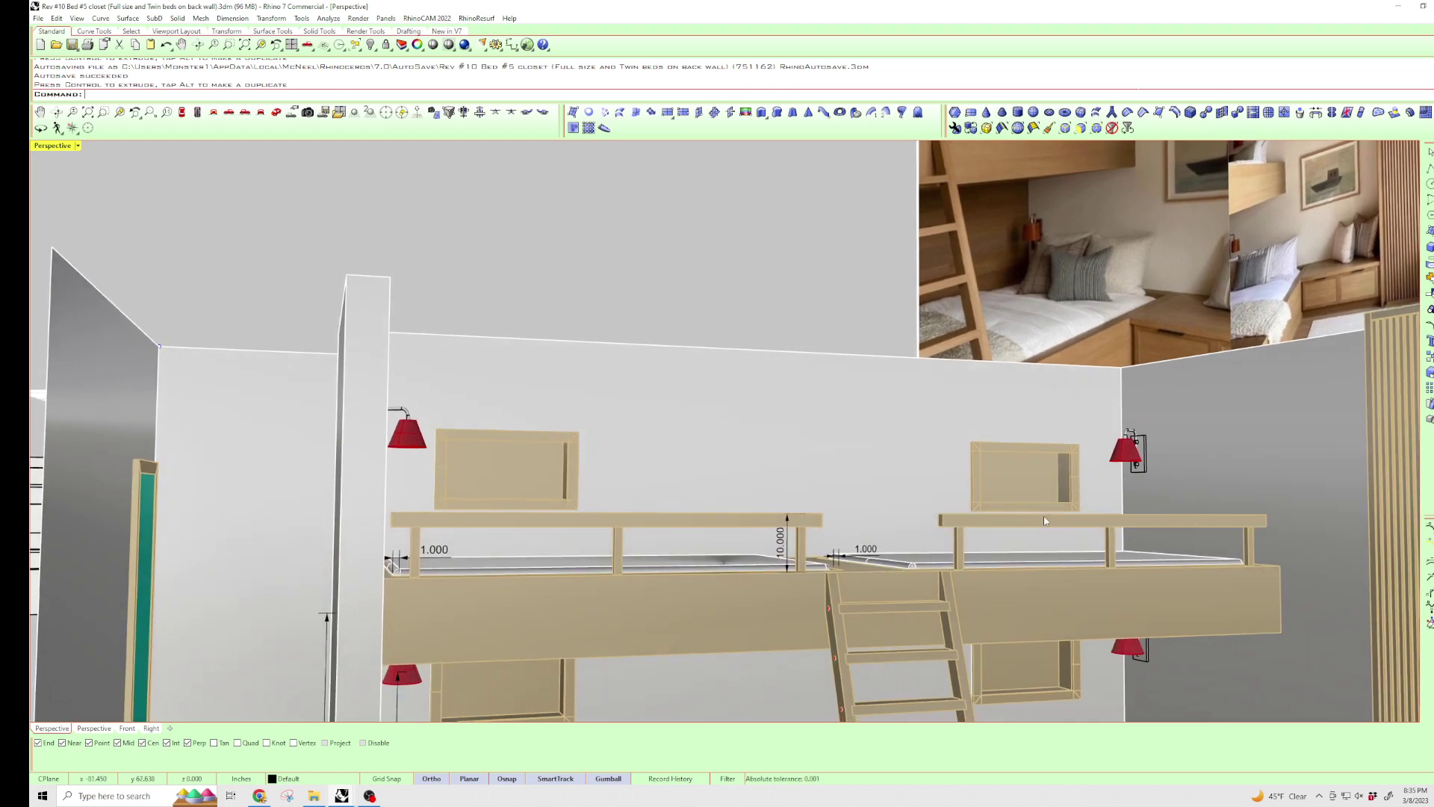
scroll(1136, 476, "up", 2)
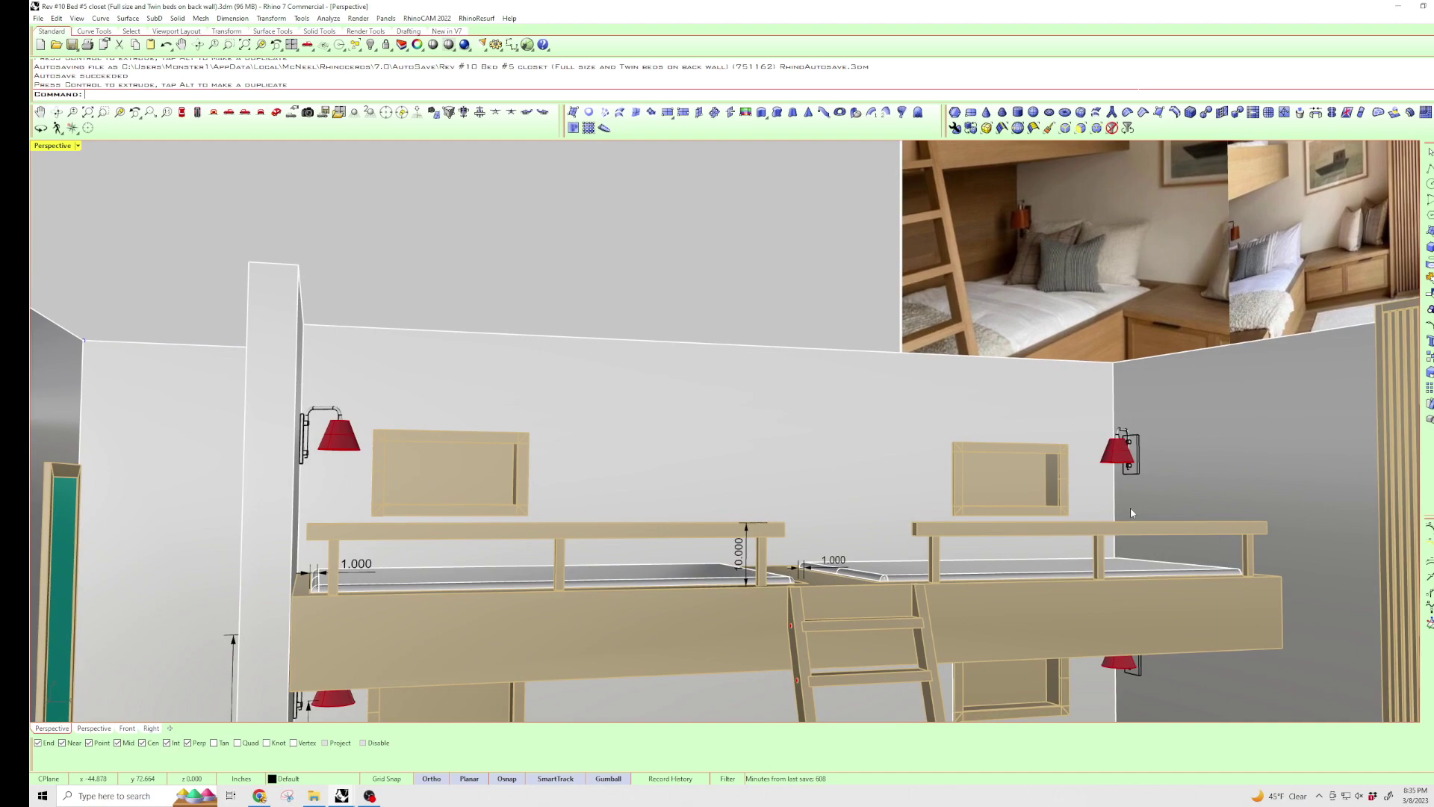
right_click_drag(1130, 557, 1079, 530)
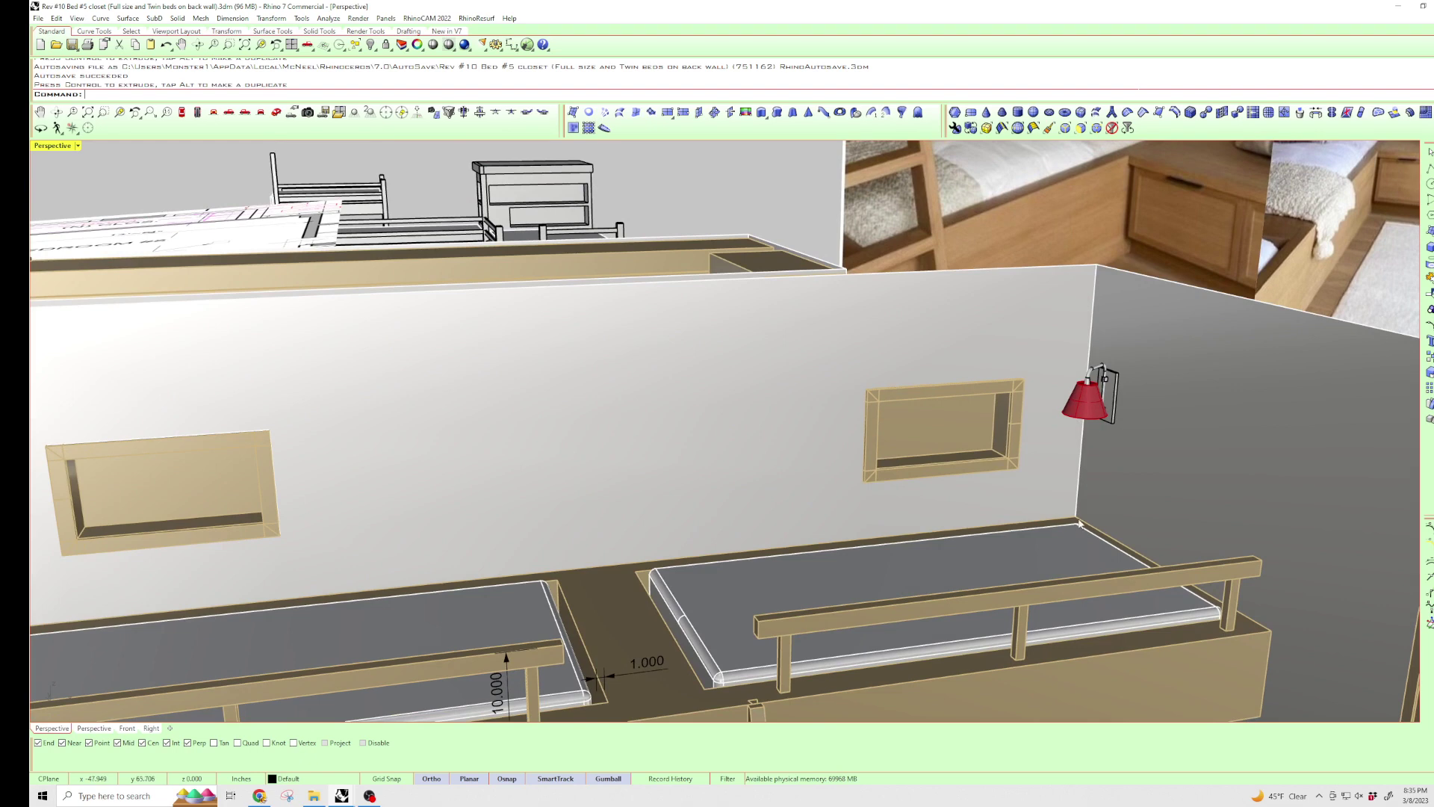
right_click_drag(1073, 528, 1134, 377)
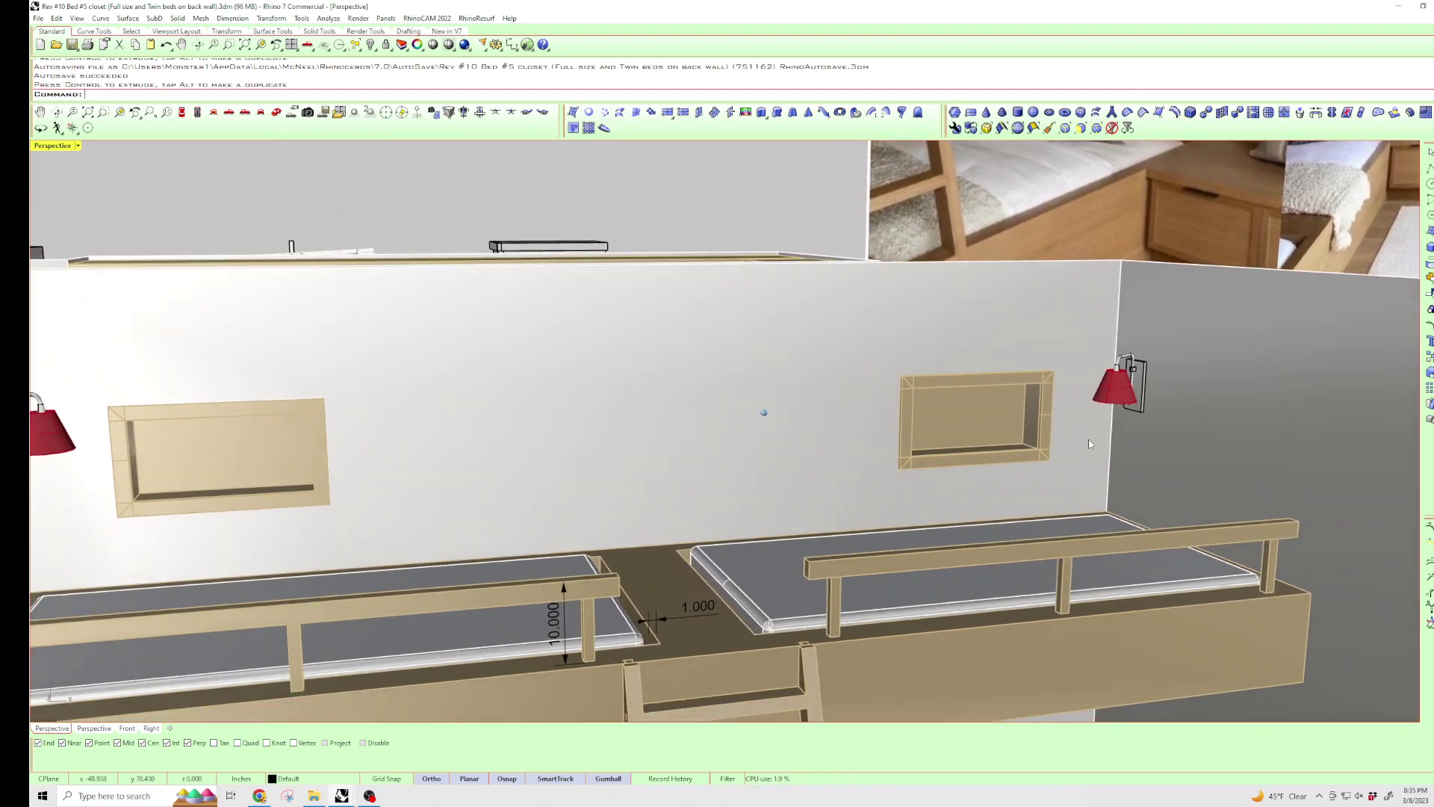
scroll(1136, 378, "down", 2)
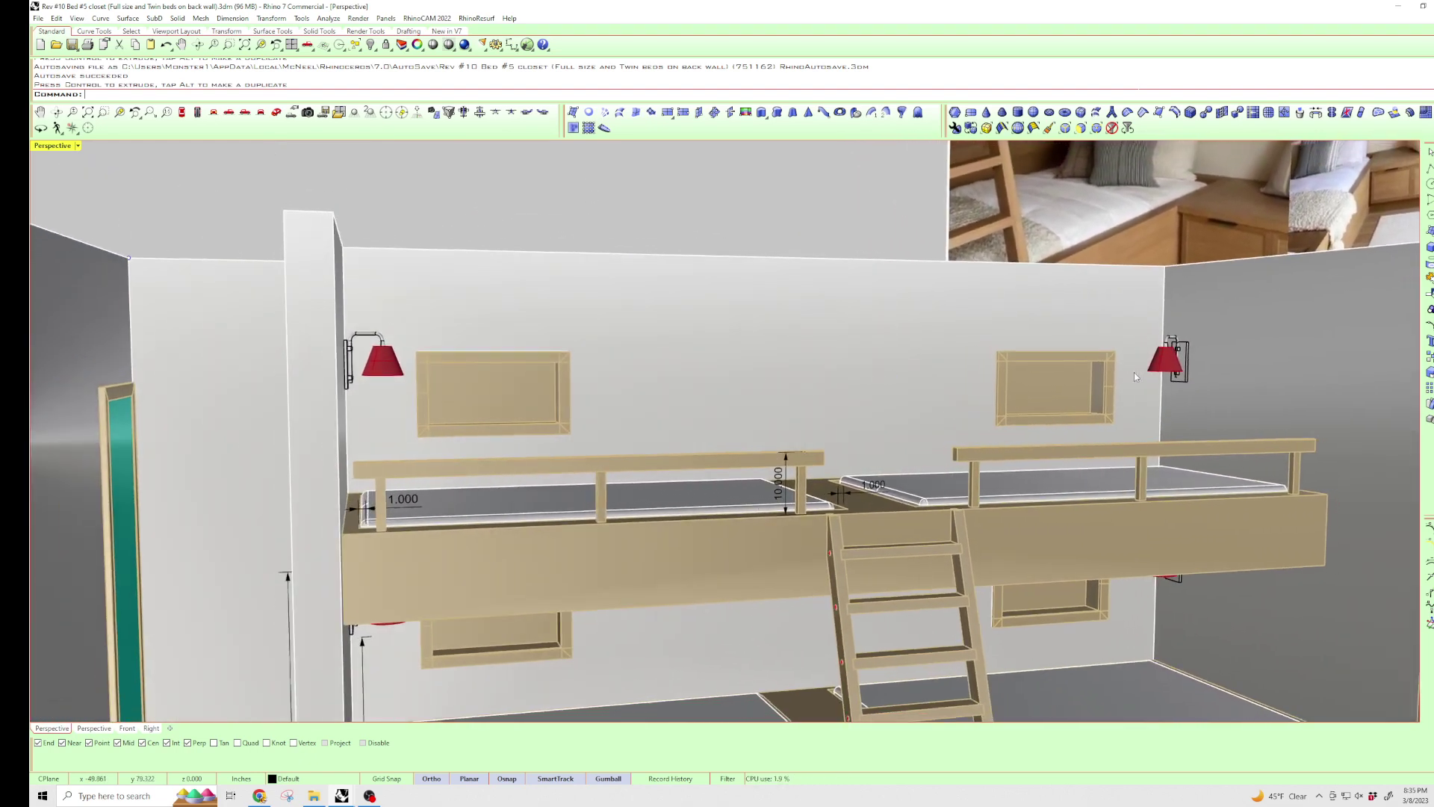
- Orbit up the wall above the bunks and move in close on the upper bunks and ladder
mouse_move(1135, 373)
right_mouse_down()
mouse_move(1171, 355)
mouse_move(1092, 342)
right_mouse_up()
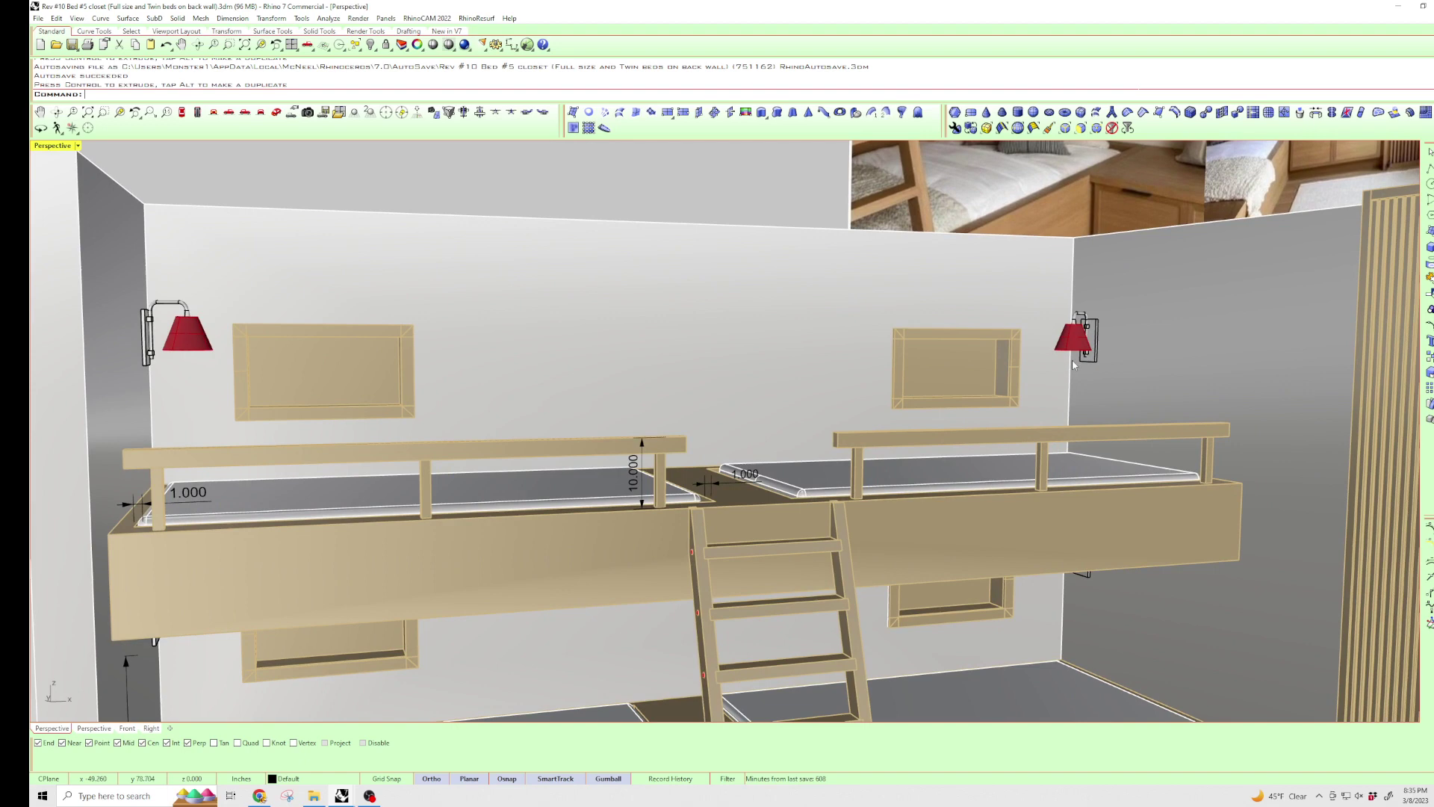
mouse_move(1103, 430)
right_mouse_down()
mouse_move(1028, 344)
mouse_move(1053, 328)
right_mouse_up()
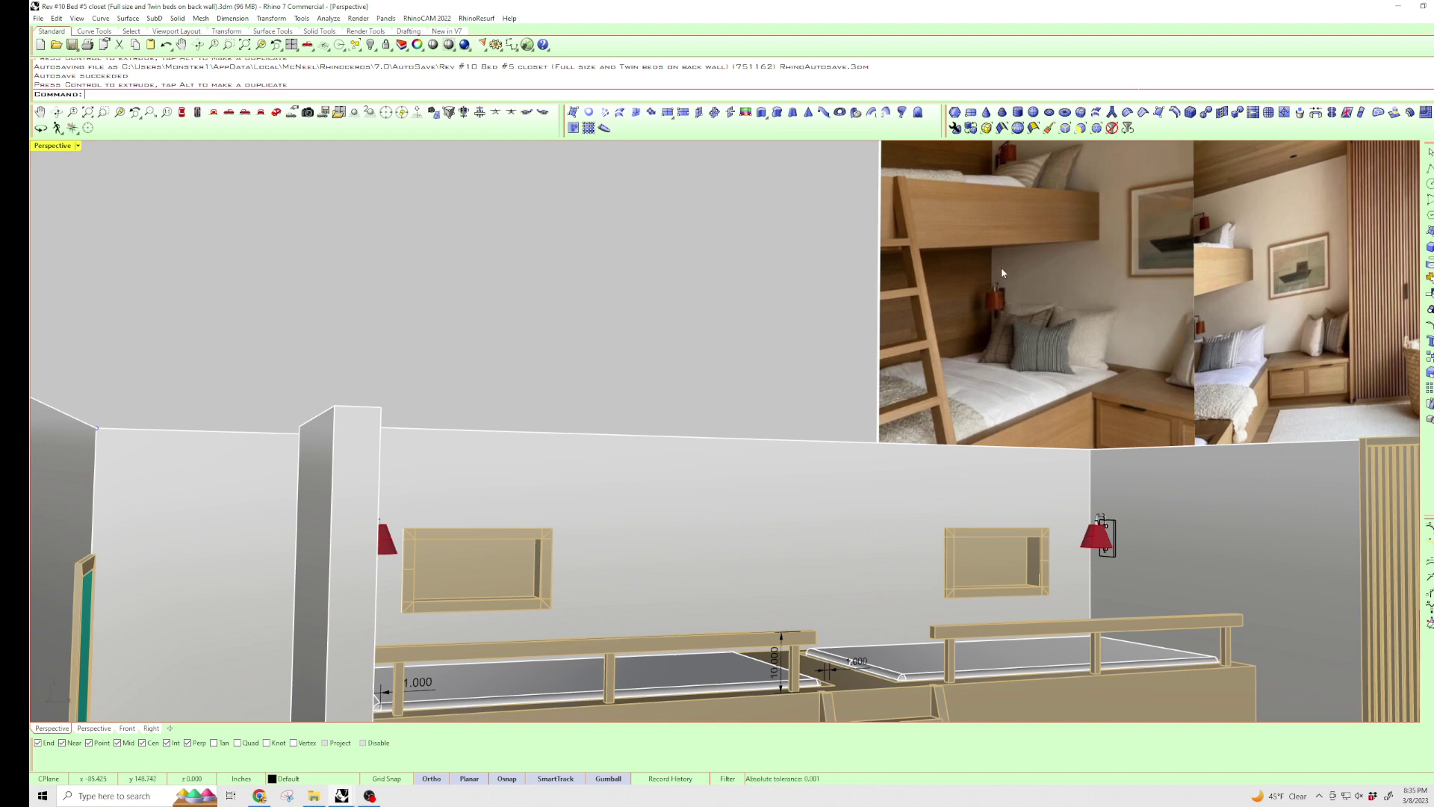
mouse_move(1002, 272)
right_mouse_down()
mouse_move(1034, 318)
mouse_move(1188, 261)
mouse_move(1161, 304)
mouse_move(866, 453)
mouse_move(980, 421)
mouse_move(1122, 577)
right_mouse_up()
scroll(1061, 321, "down", 2)
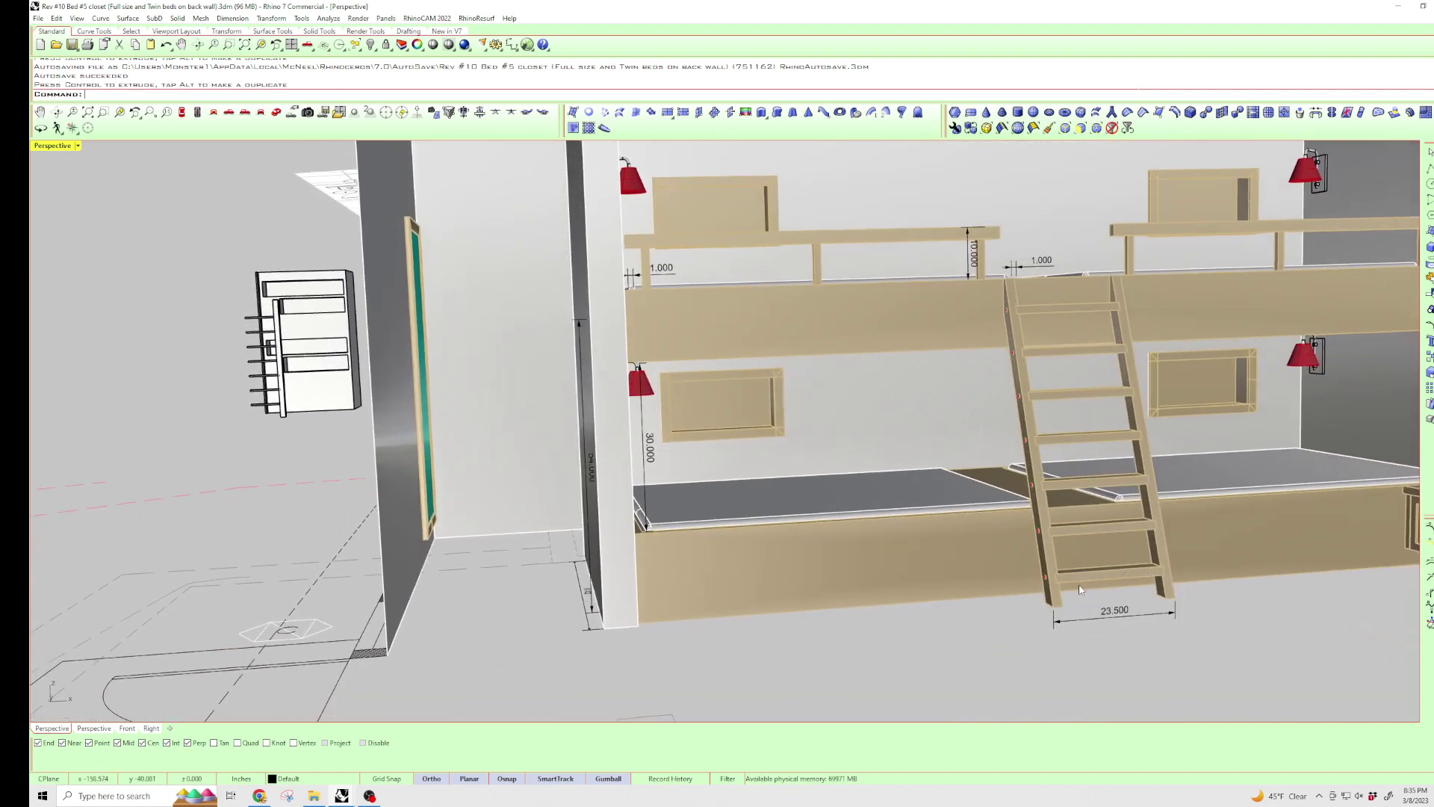
- Rotate the view with the arrow keys until the left-side beds and then the wardrobe come into view
key("Left")
key("Left")
key("Left")
key("Left")
key("Left")
key("Left")
key("Left")
key("Left")
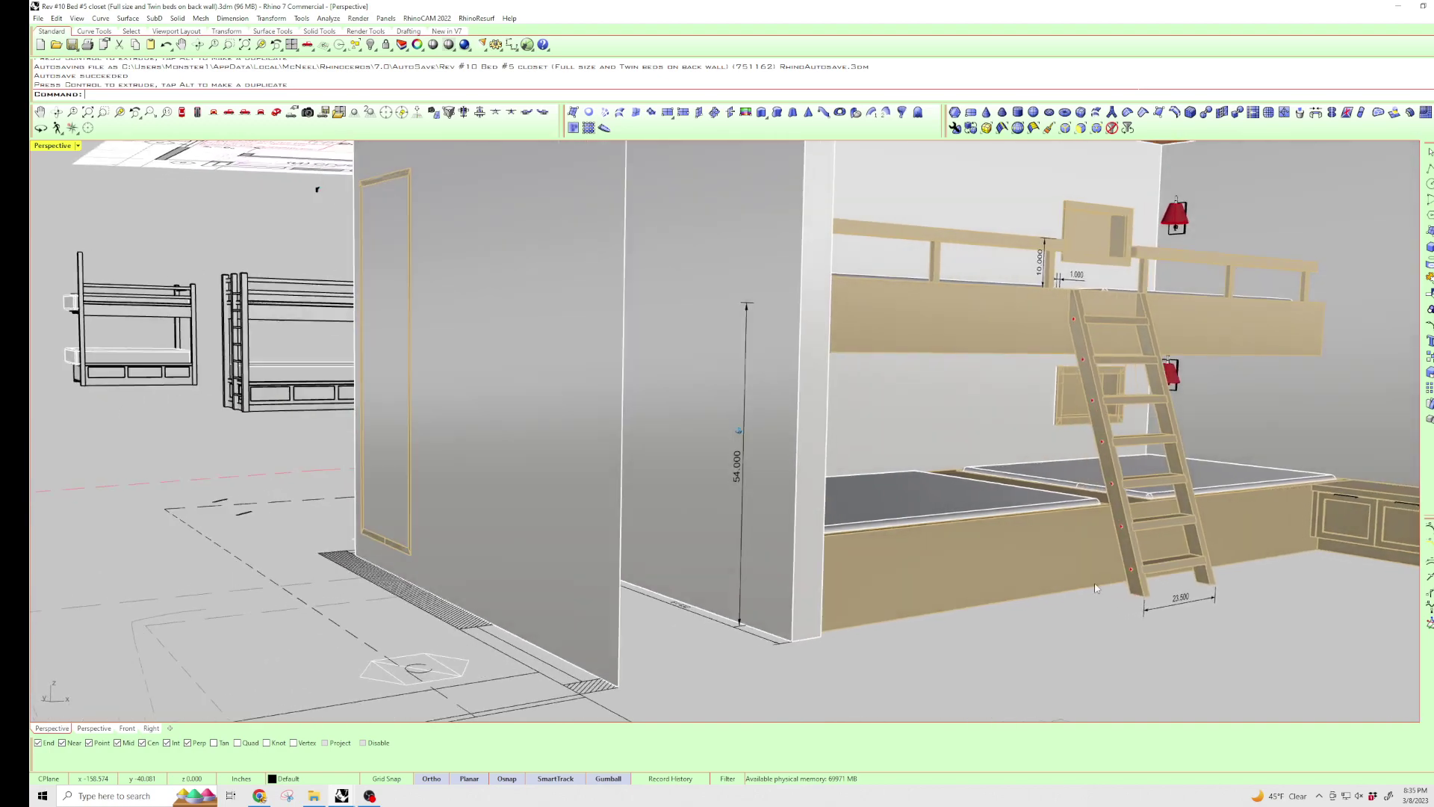
key("Right")
key("Right")
key("Right")
key("Right")
key("Right")
key("Right")
key("Right")
key("Right")
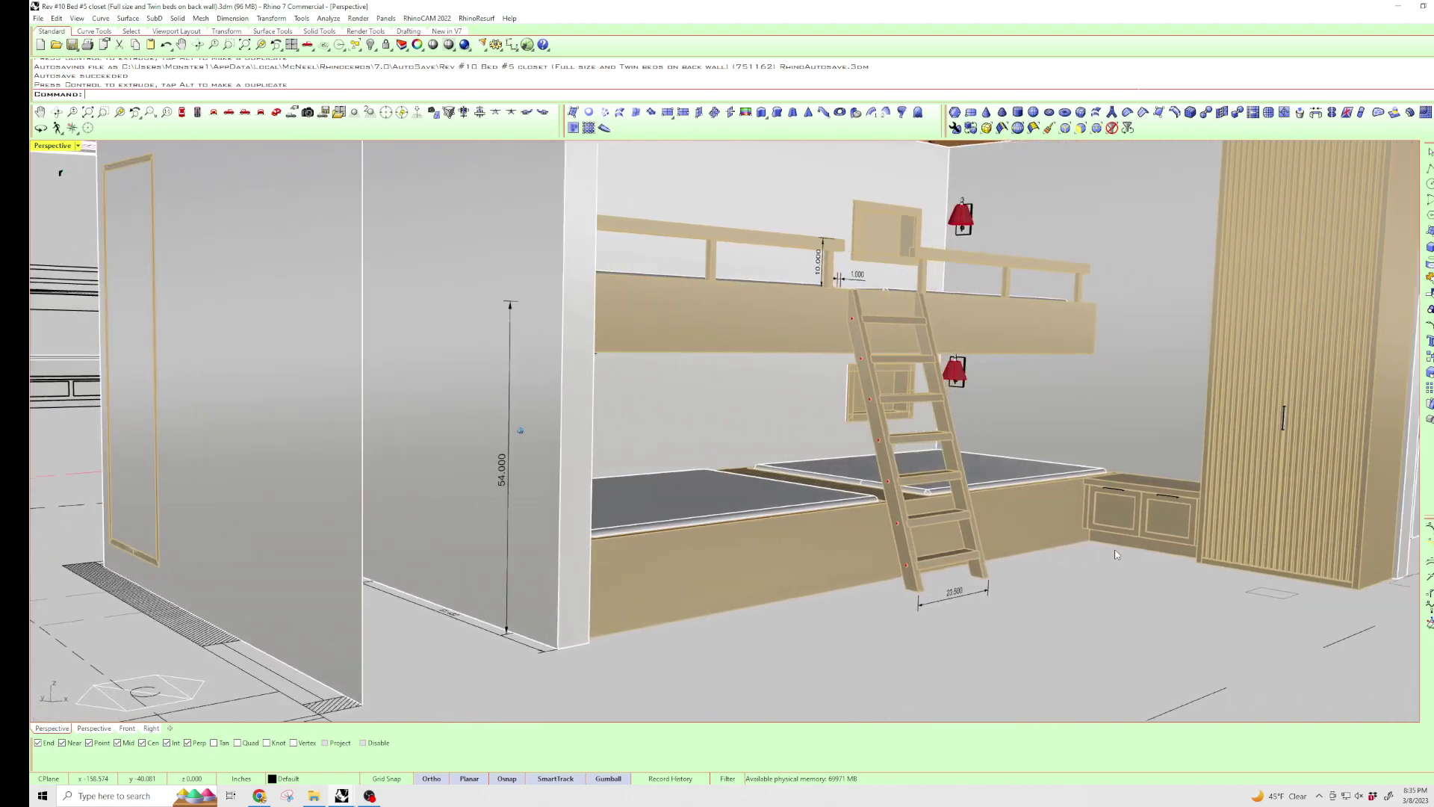
key("Right")
key("Right")
key("Right")
key("Right")
key("Right")
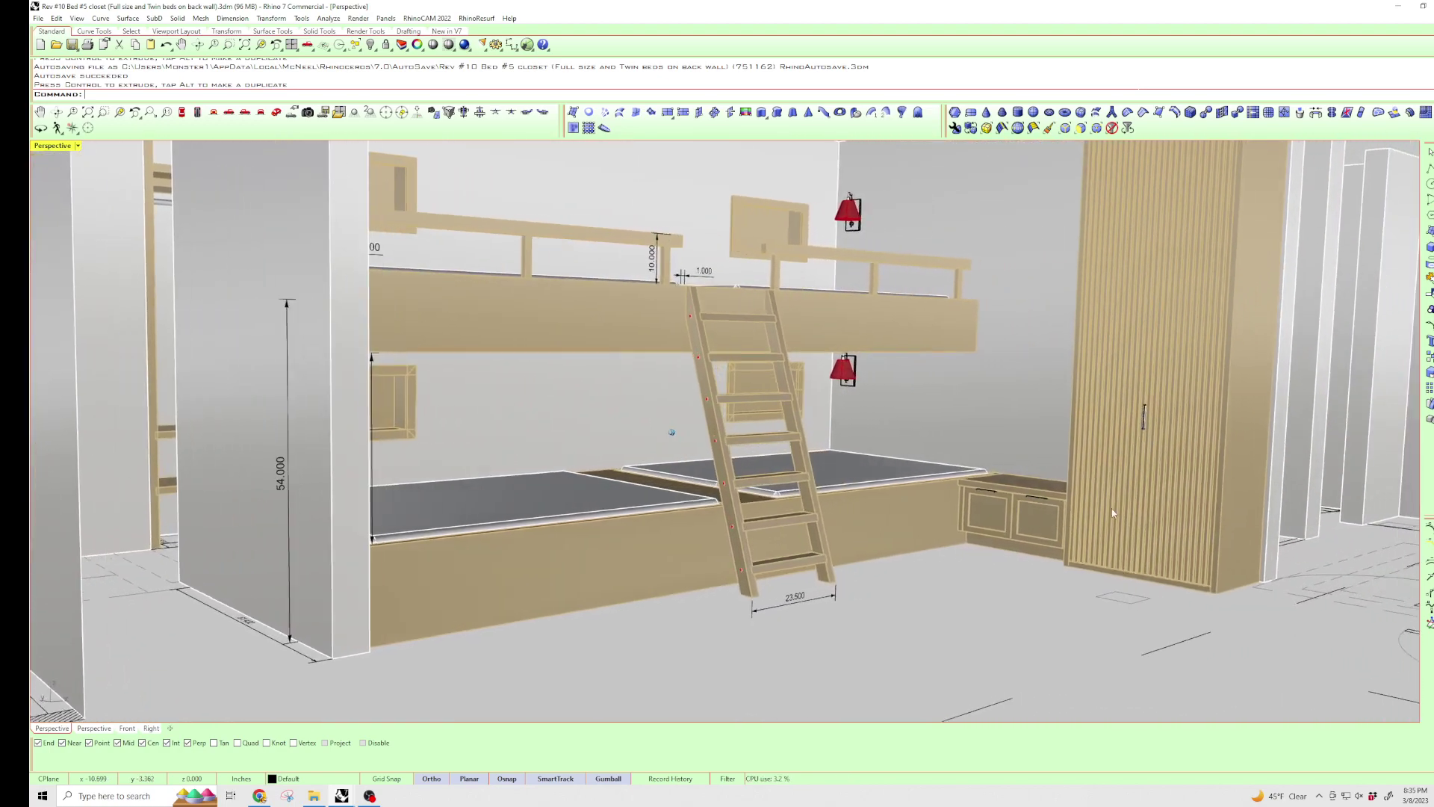
scroll(1112, 508, "up", 2)
scroll(1112, 508, "up", 2)
scroll(1129, 494, "up", 2)
scroll(1069, 416, "up", 2)
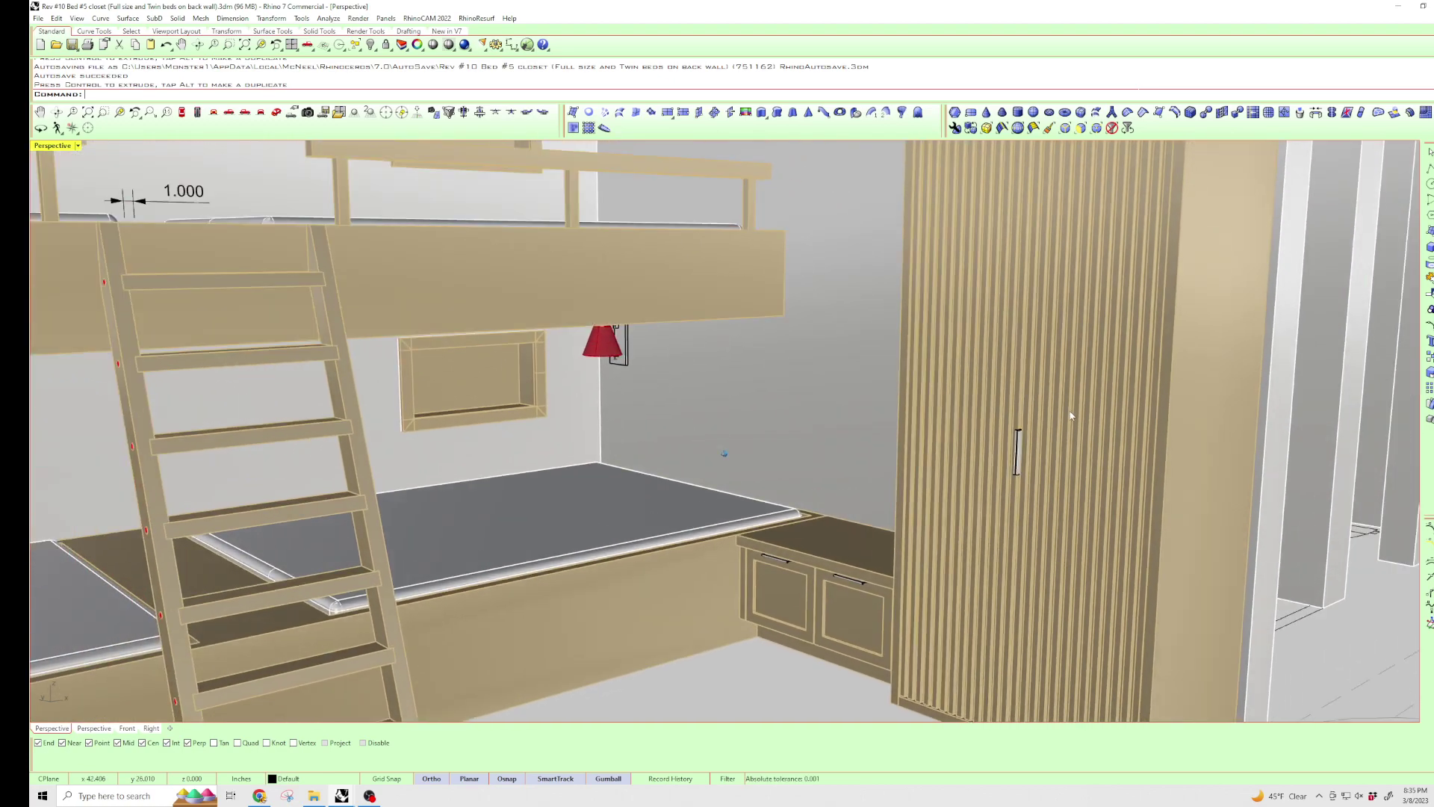
scroll(1070, 416, "down", 5)
scroll(1035, 391, "up", 2)
scroll(1028, 394, "up", 2)
scroll(789, 427, "up", 2)
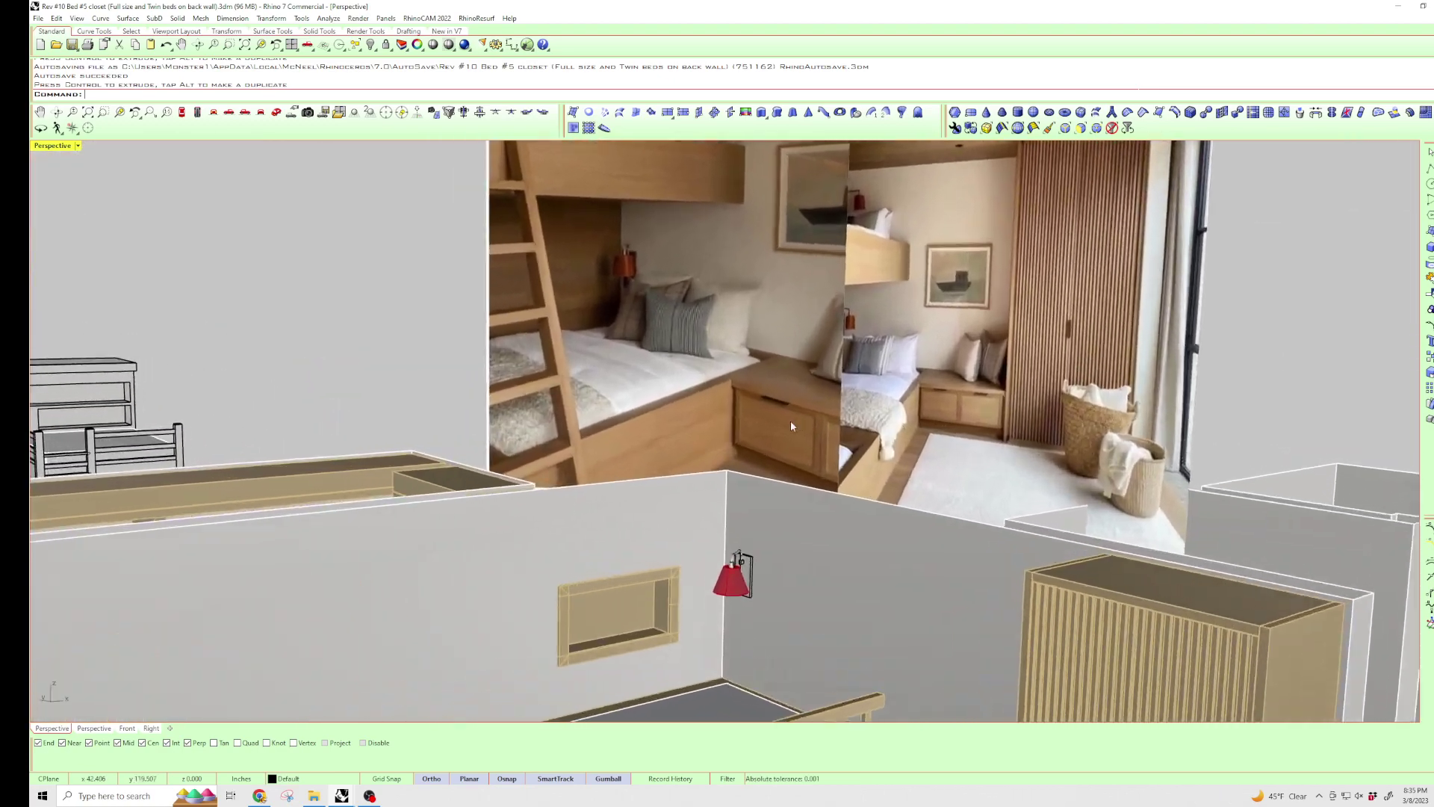
scroll(790, 426, "up", 2)
scroll(810, 401, "up", 2)
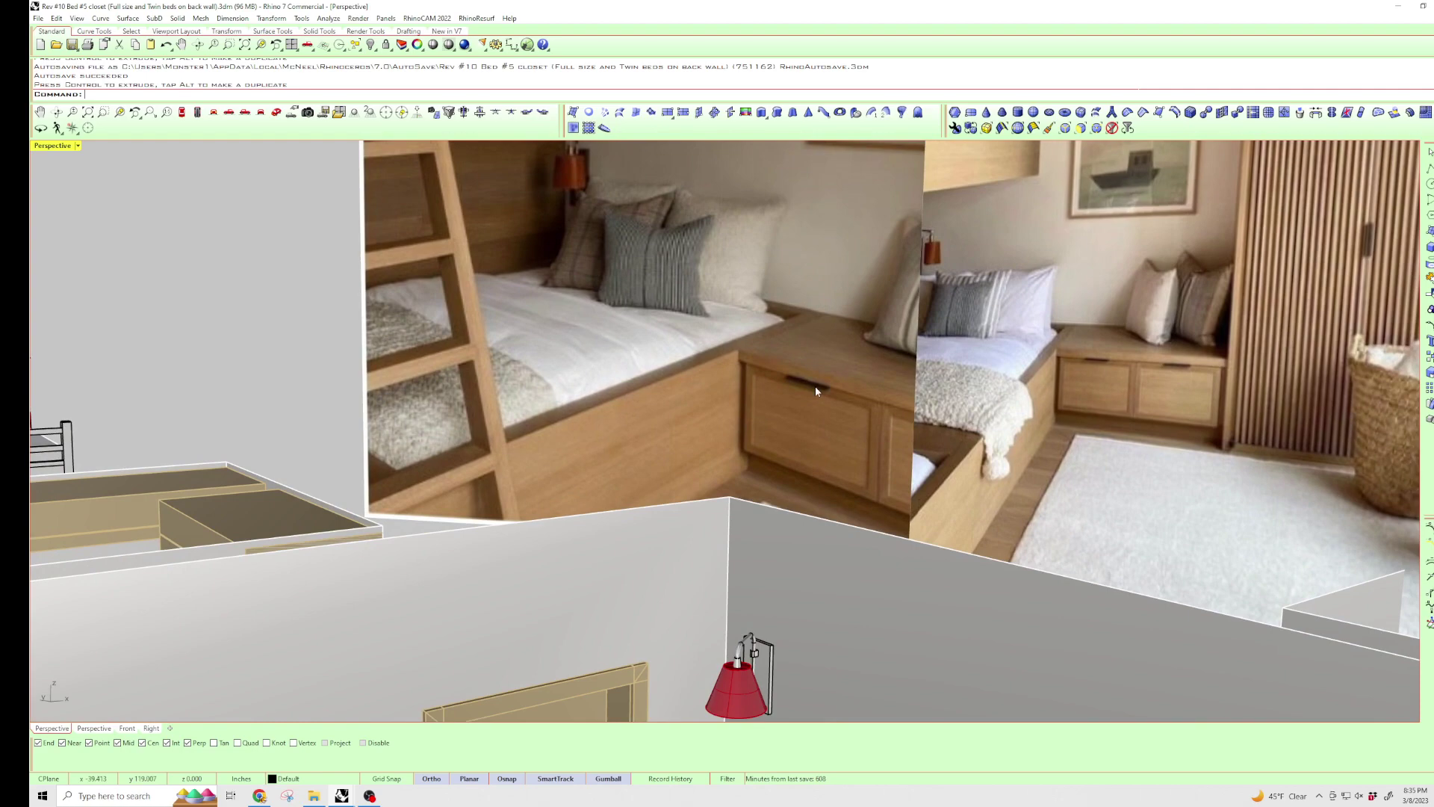
right_click_drag(807, 392, 1115, 311)
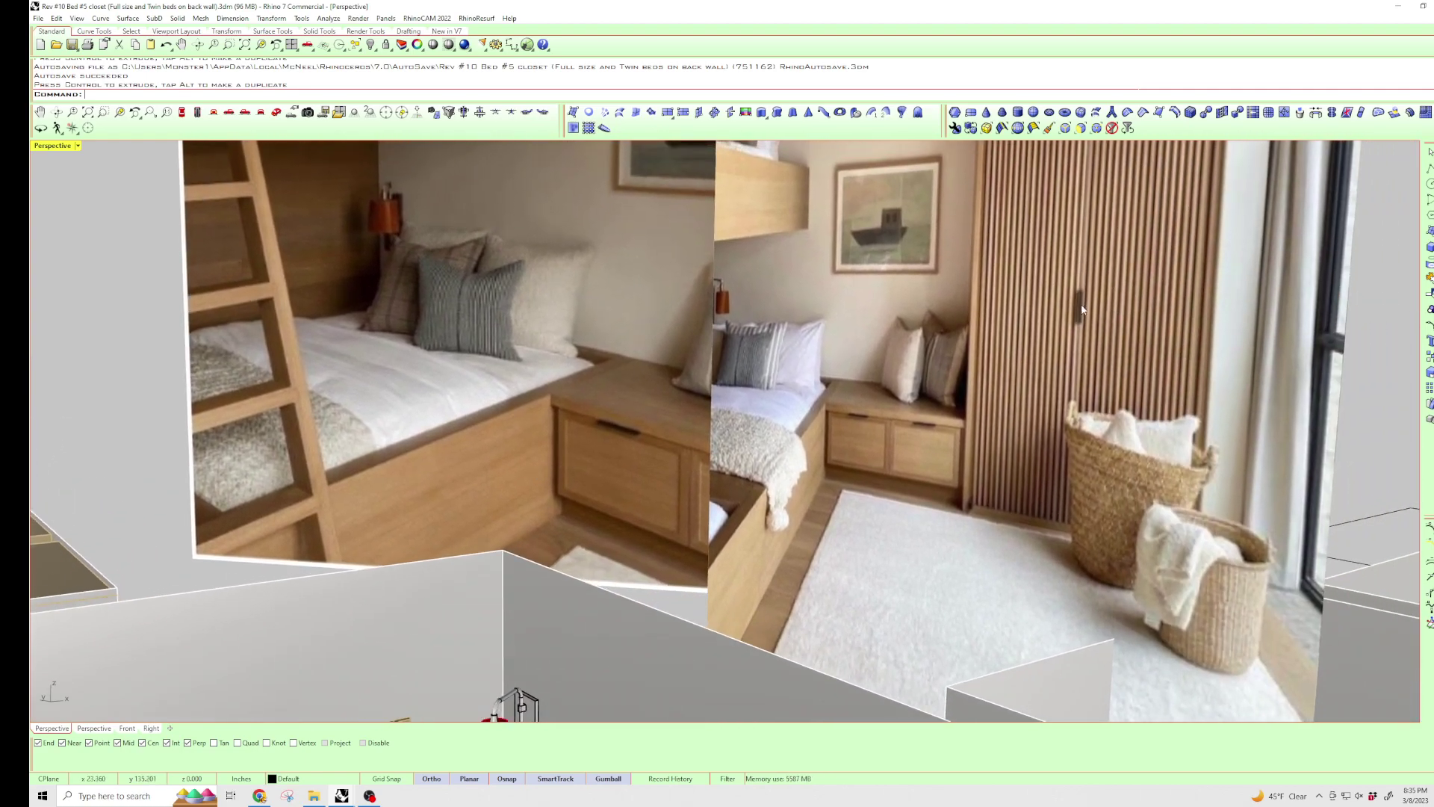
scroll(1081, 303, "up", 1)
scroll(1070, 337, "up", 3)
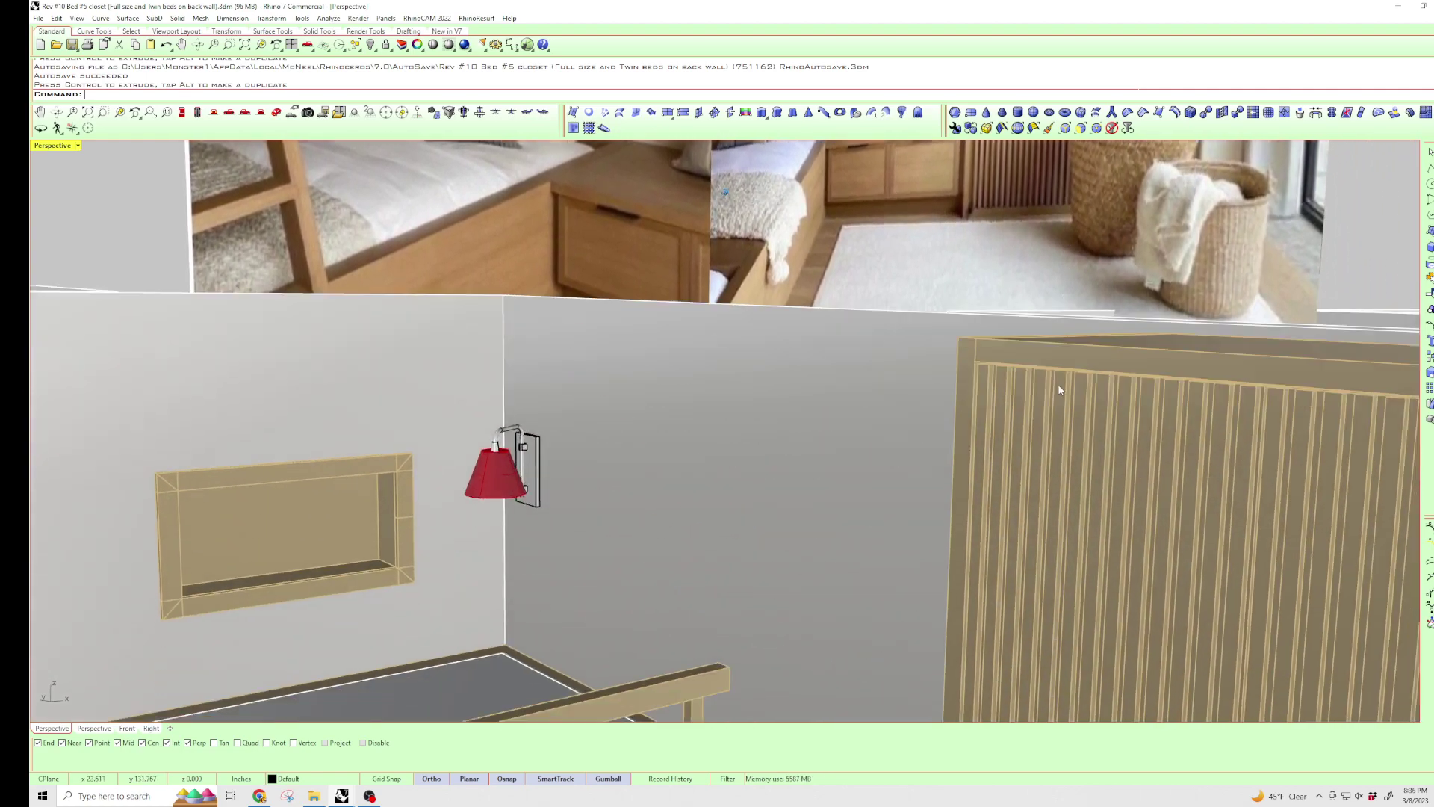
scroll(1057, 392, "up", 2)
scroll(1079, 452, "up", 2)
scroll(1079, 448, "up", 3)
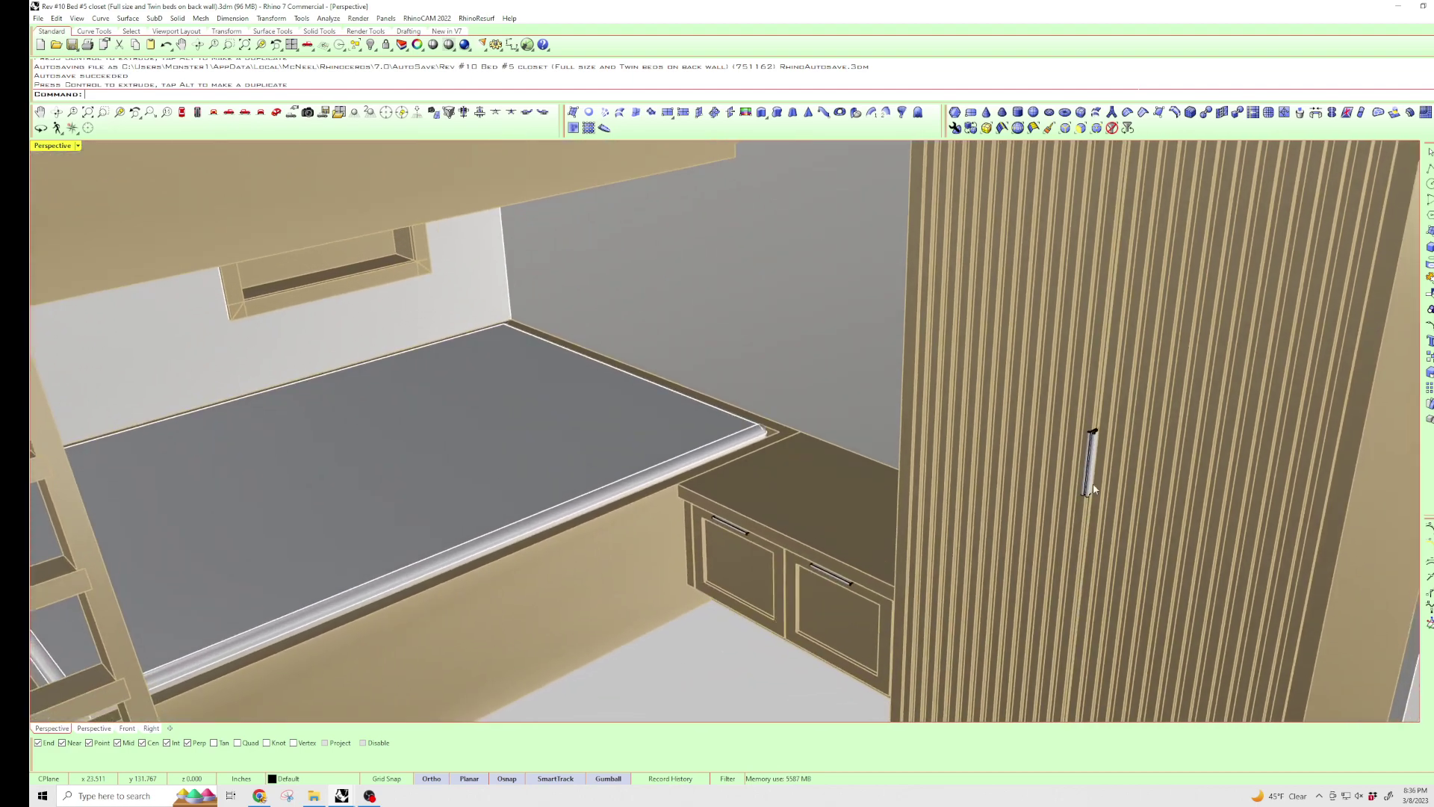
scroll(1093, 484, "up", 2)
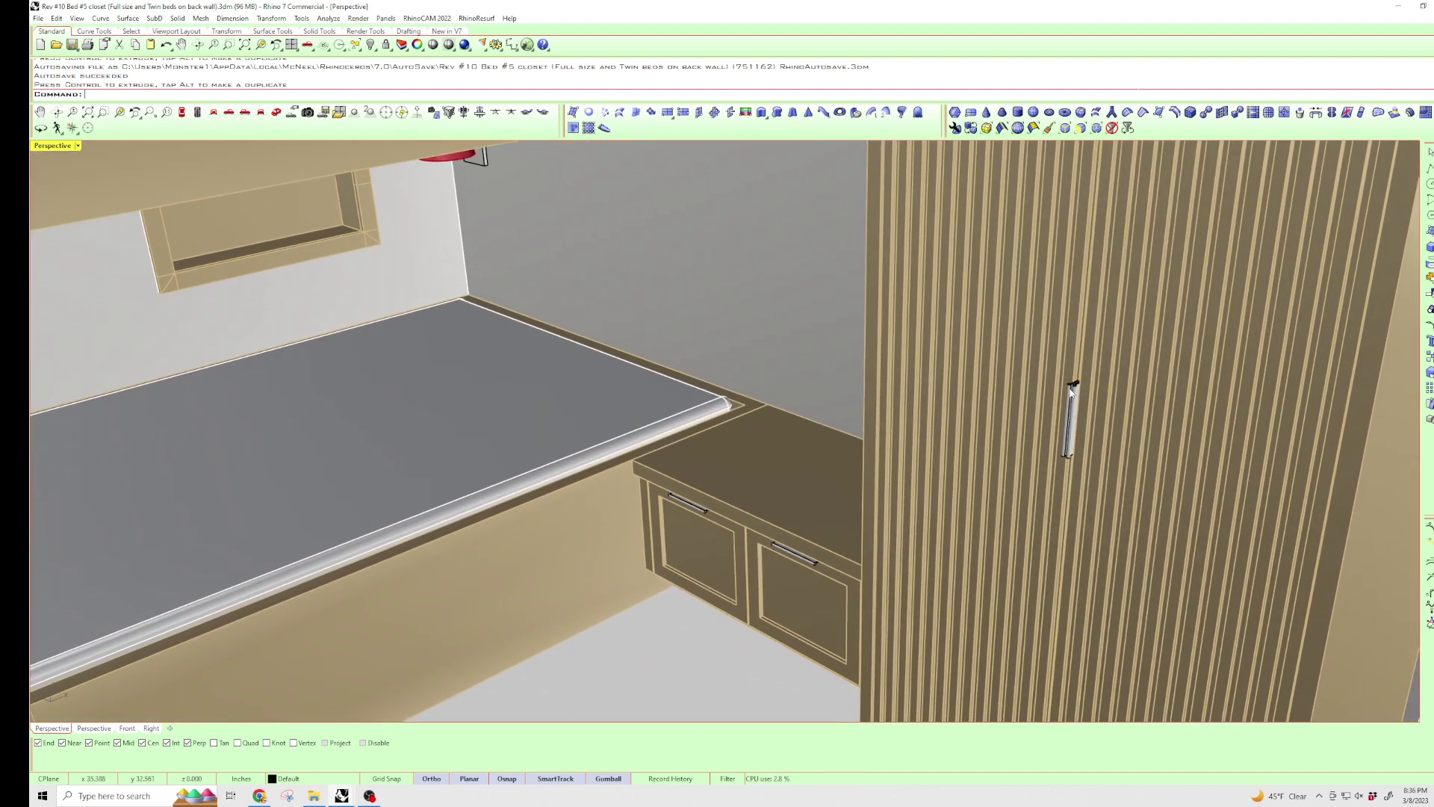
scroll(1079, 395, "up", 1)
scroll(1081, 406, "up", 1)
scroll(1080, 409, "up", 1)
scroll(1120, 392, "up", 1)
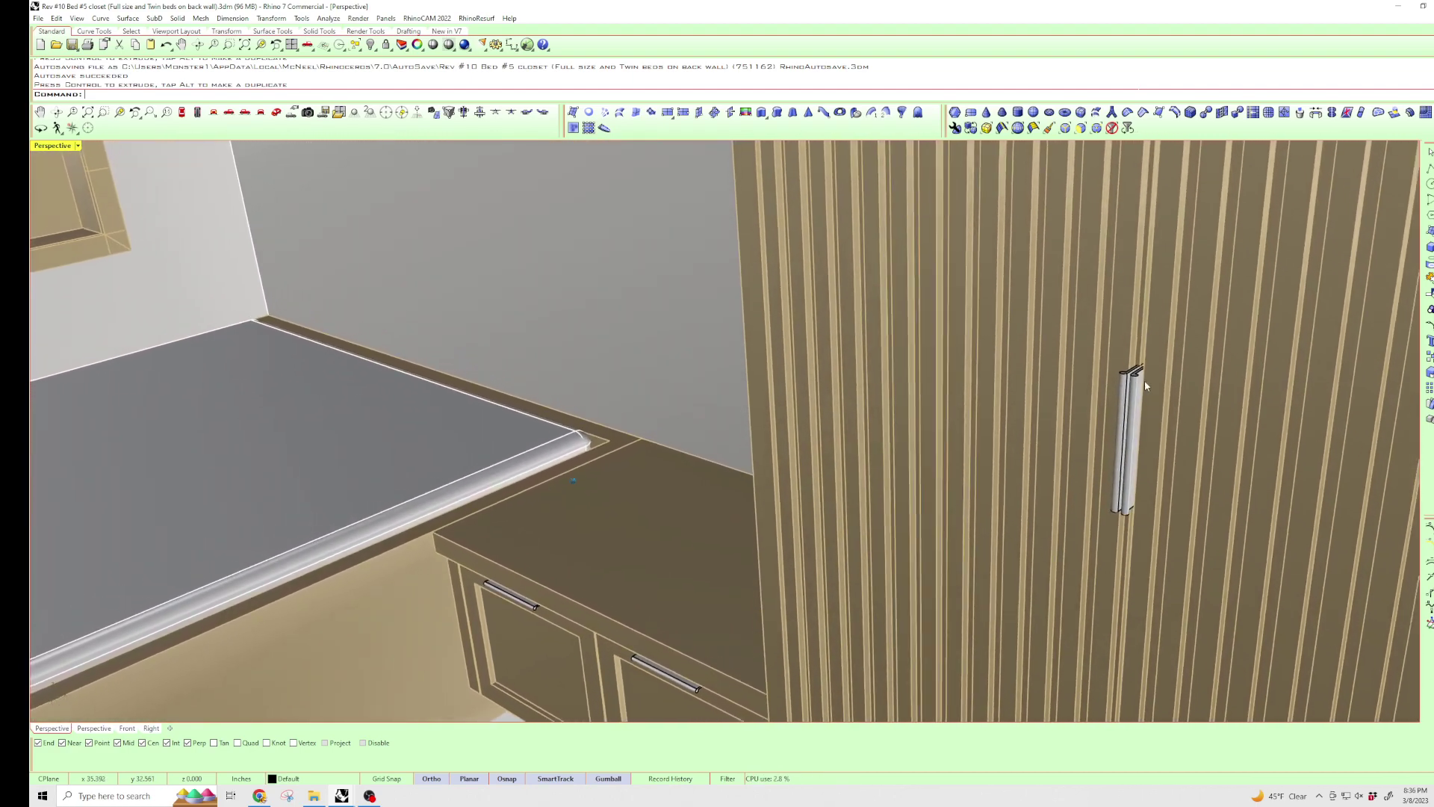
scroll(1138, 393, "up", 1)
scroll(1130, 404, "up", 1)
scroll(1131, 406, "up", 1)
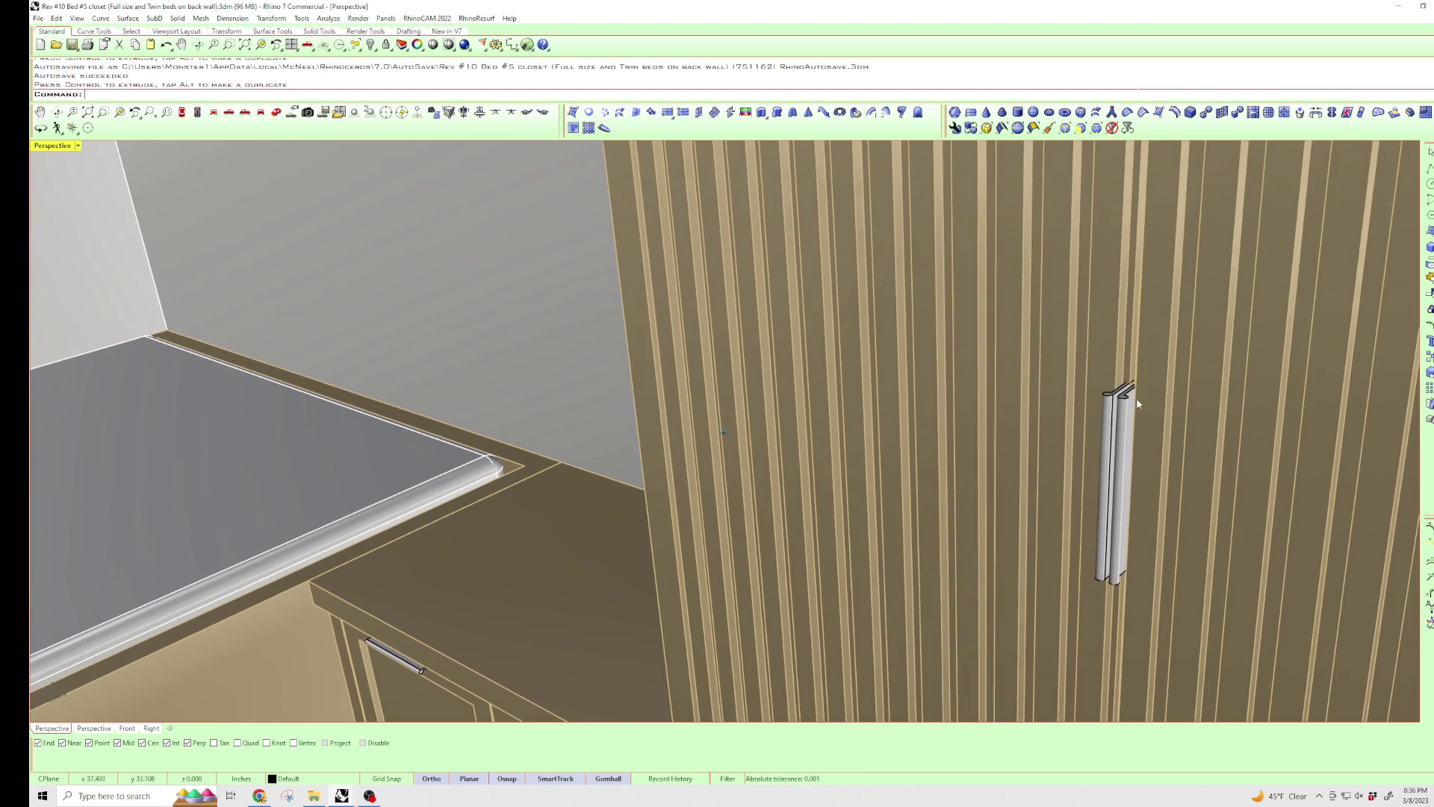
scroll(1134, 401, "up", 1)
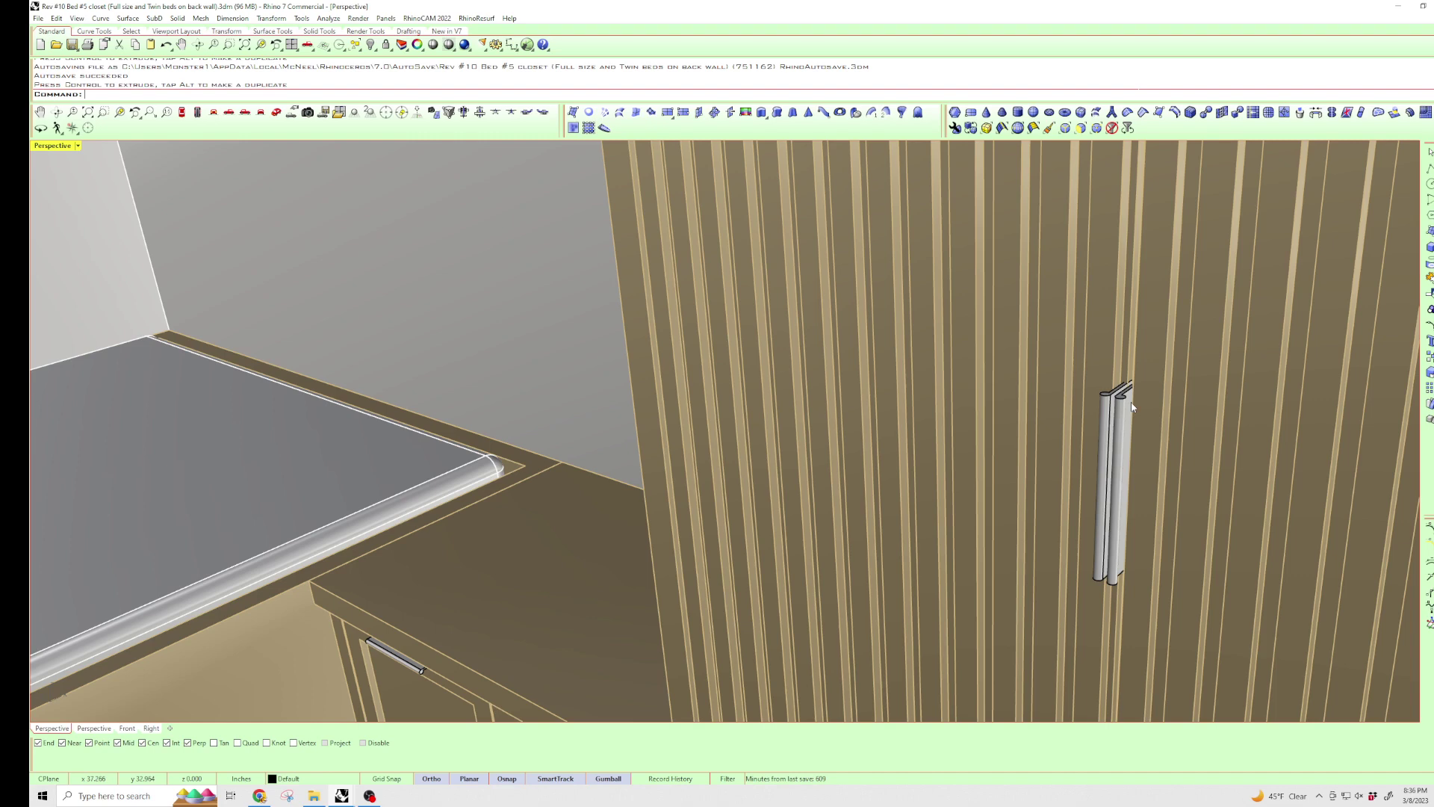
mouse_move(1131, 407)
right_mouse_down()
mouse_move(795, 644)
mouse_move(930, 519)
mouse_move(905, 535)
right_mouse_up()
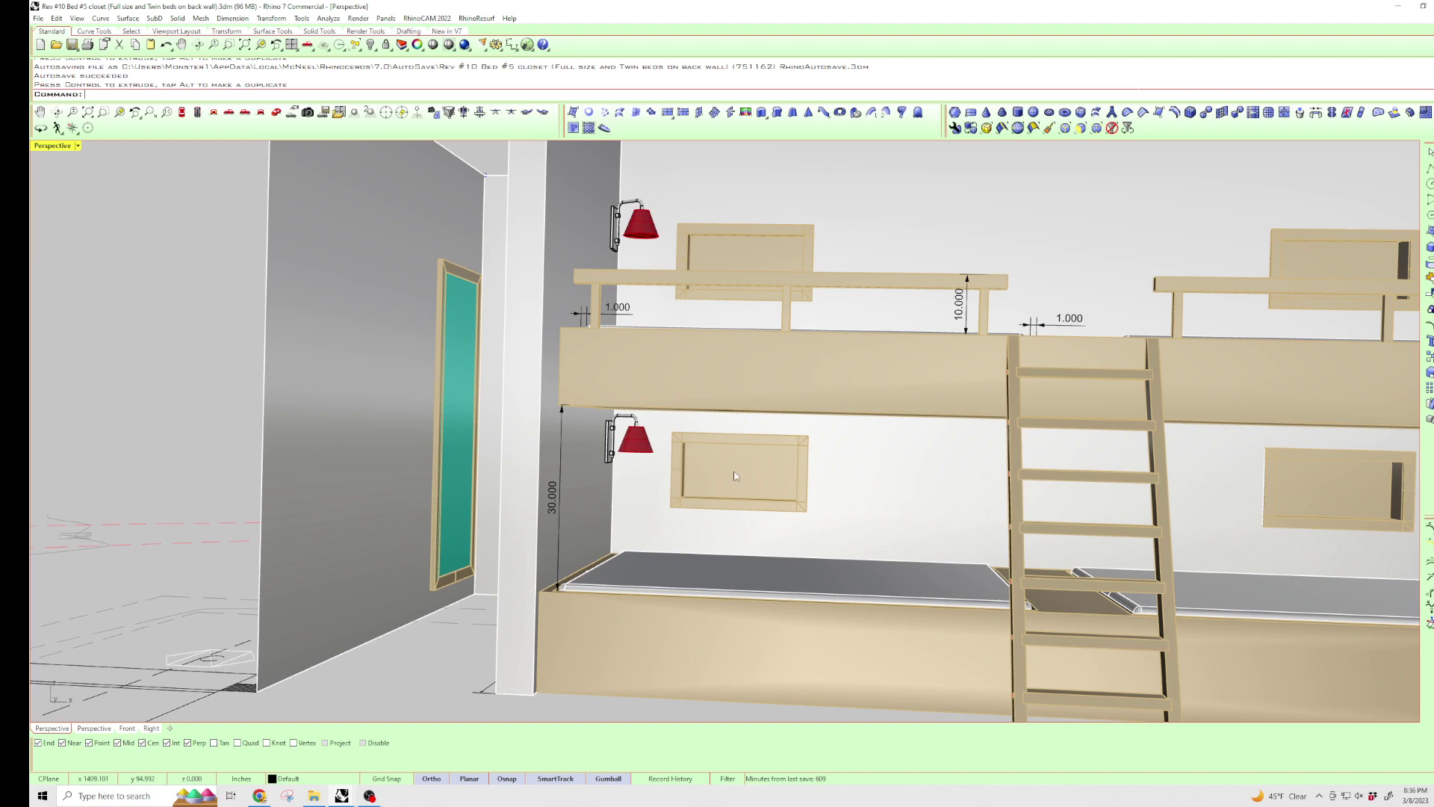
scroll(735, 477, "up", 3)
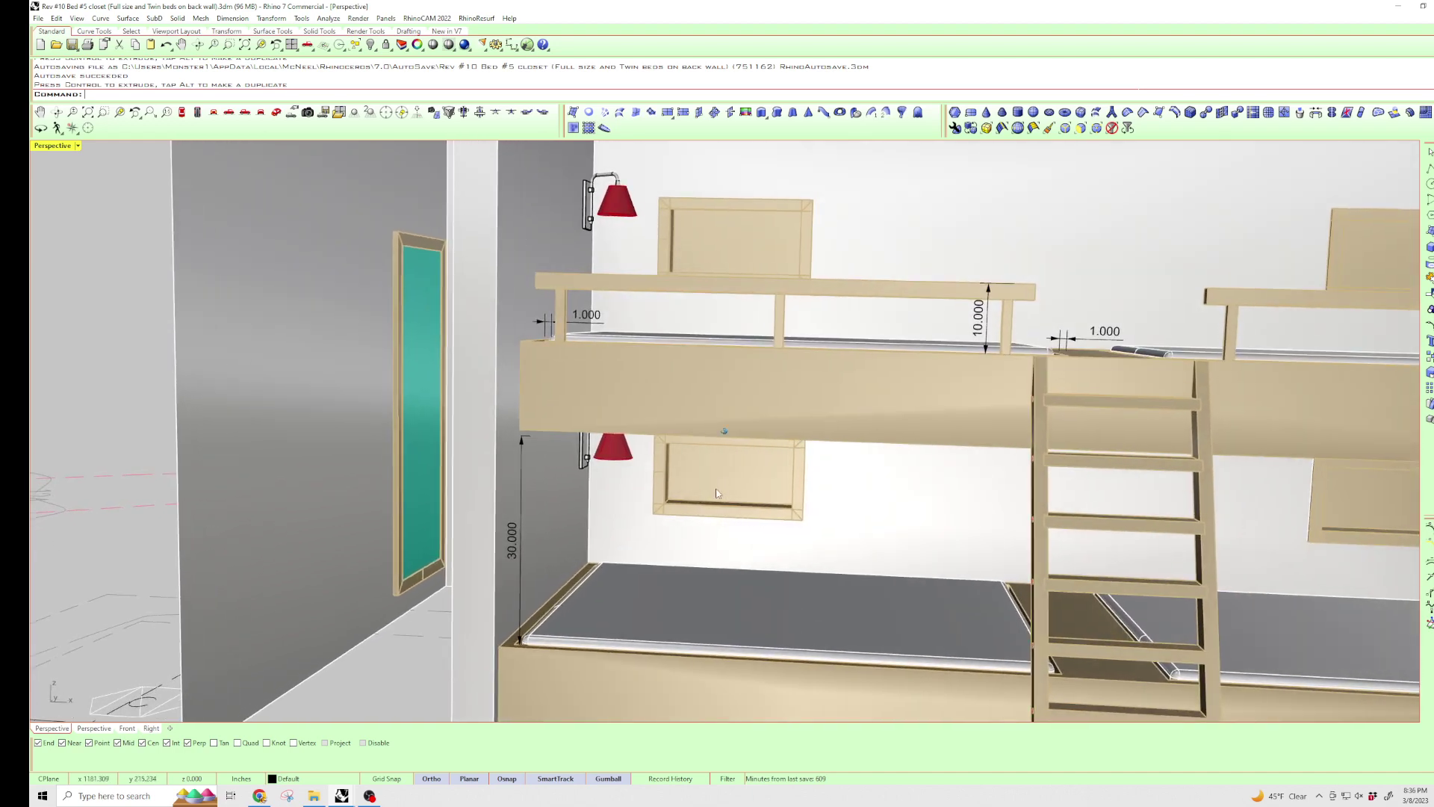
right_click_drag(718, 493, 940, 407)
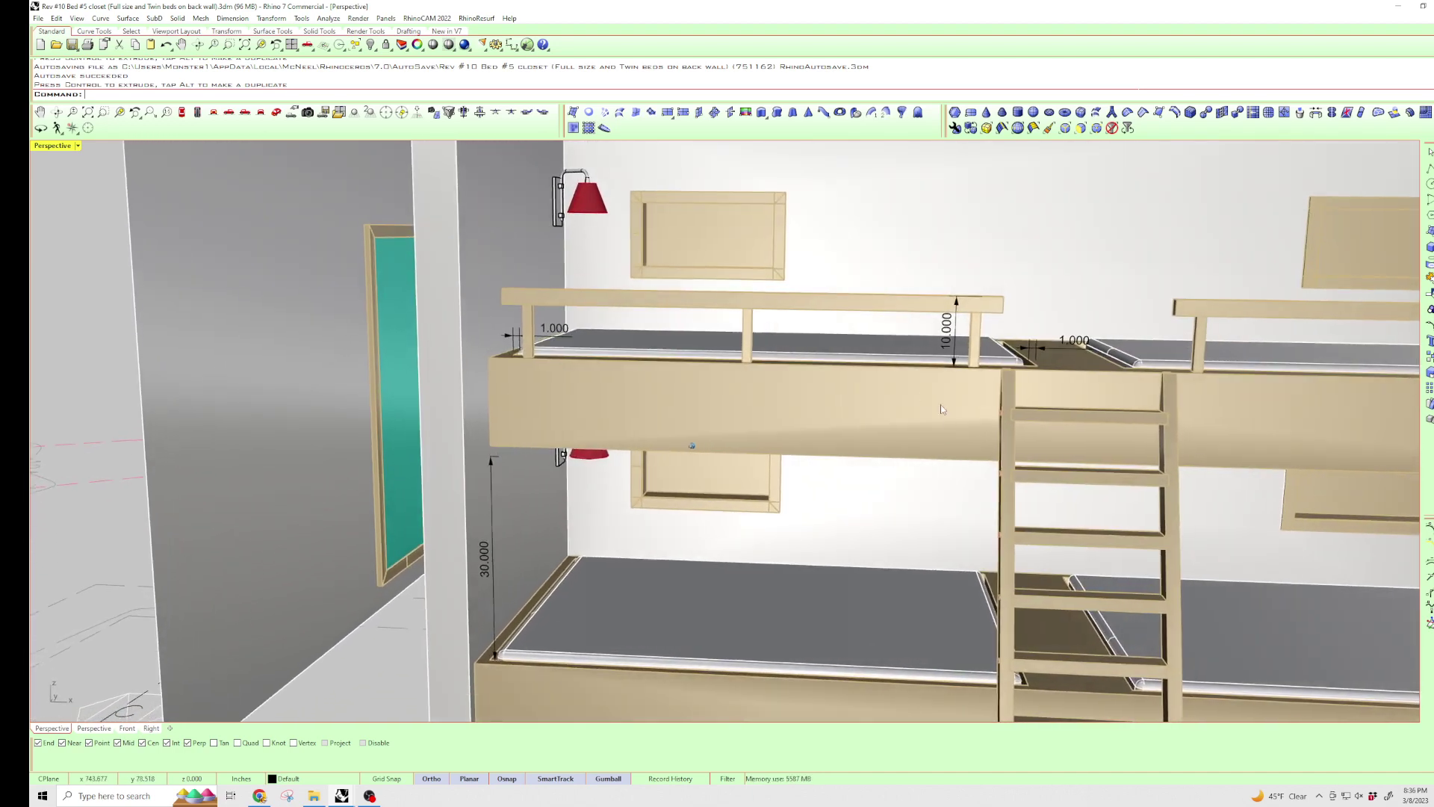
scroll(954, 390, "down", 5)
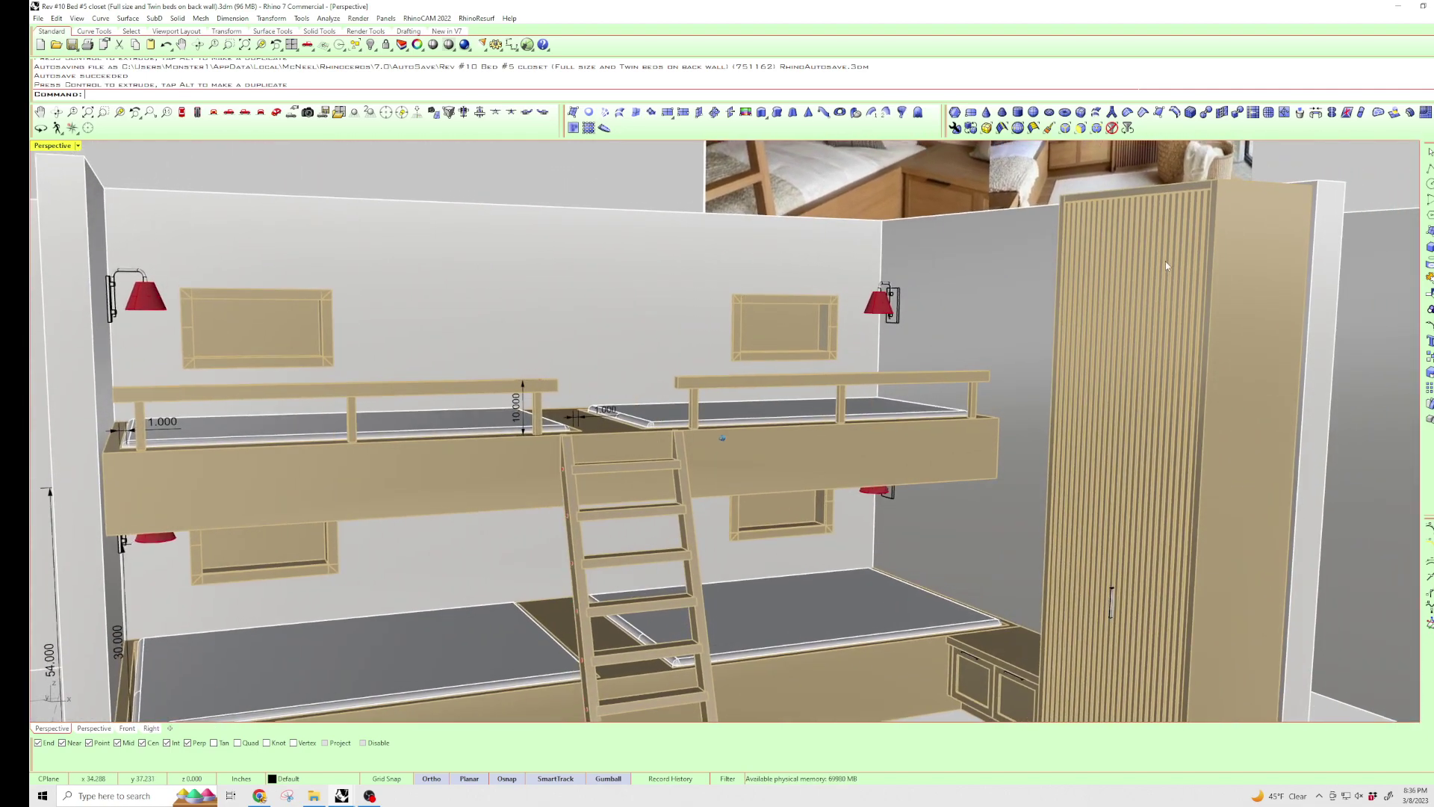
right_click_drag(1295, 620, 1173, 222)
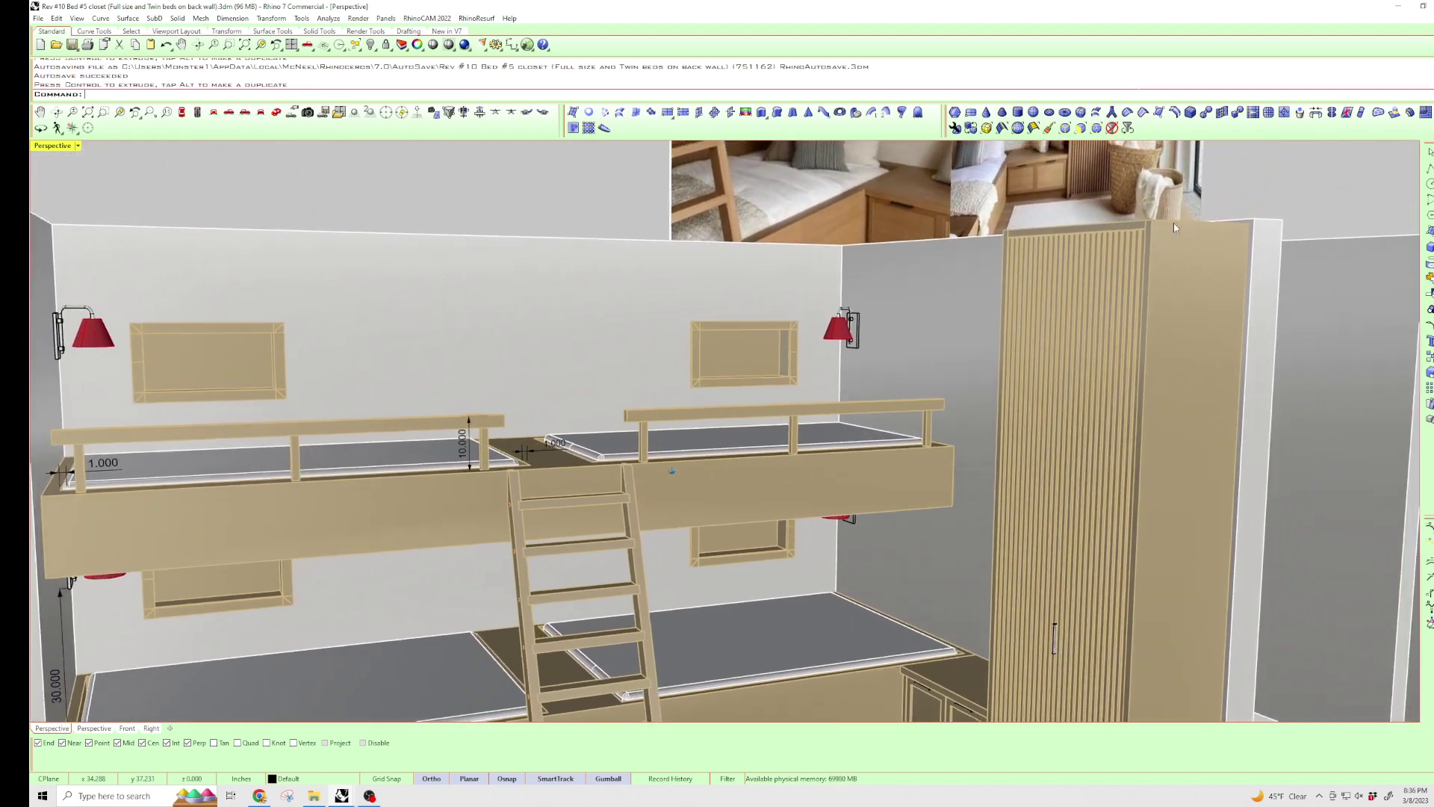
scroll(1174, 224, "up", 2)
scroll(1167, 228, "up", 2)
scroll(1167, 236, "up", 2)
scroll(1179, 251, "up", 2)
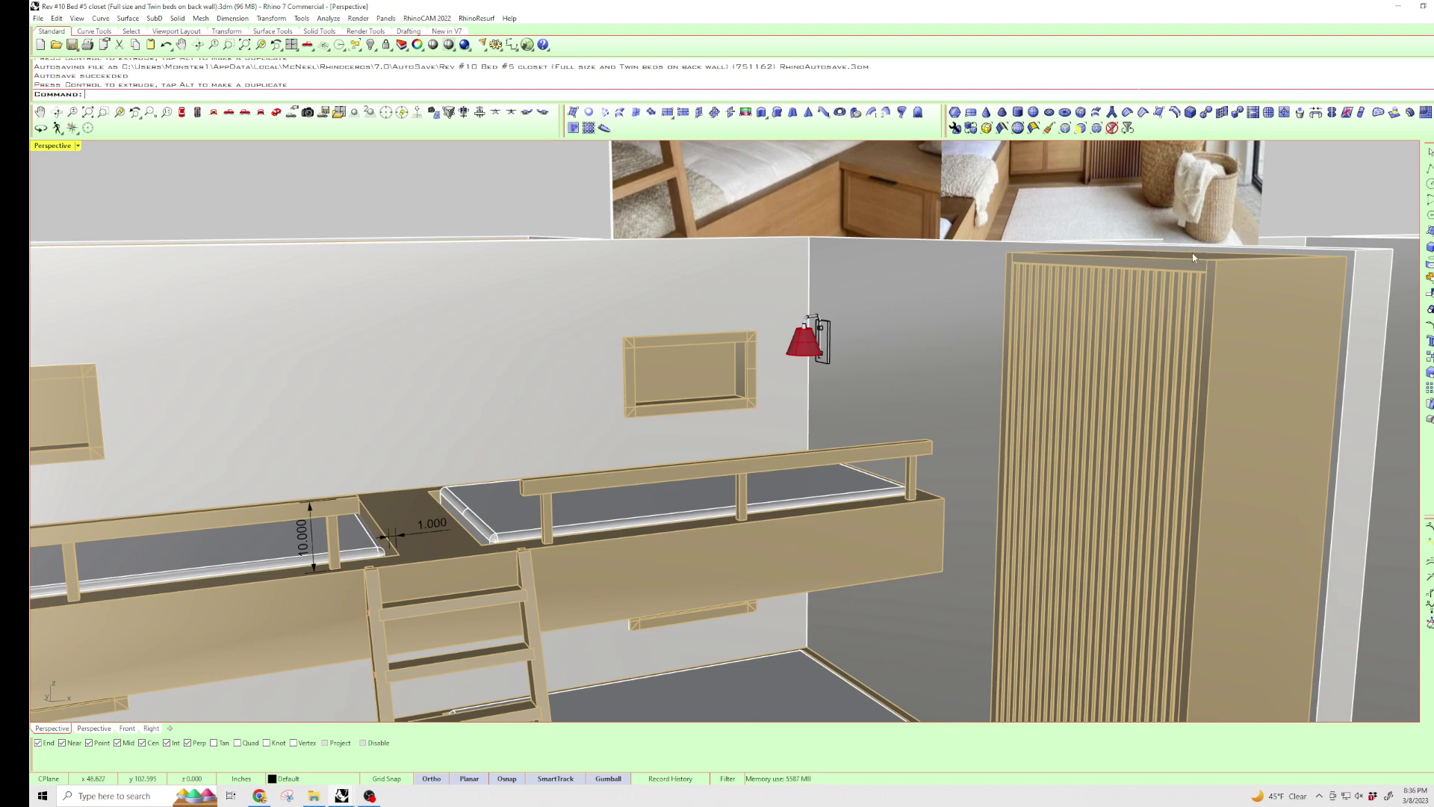
scroll(1193, 258, "up", 1)
scroll(1207, 251, "up", 1)
scroll(1208, 251, "up", 1)
scroll(1212, 279, "up", 1)
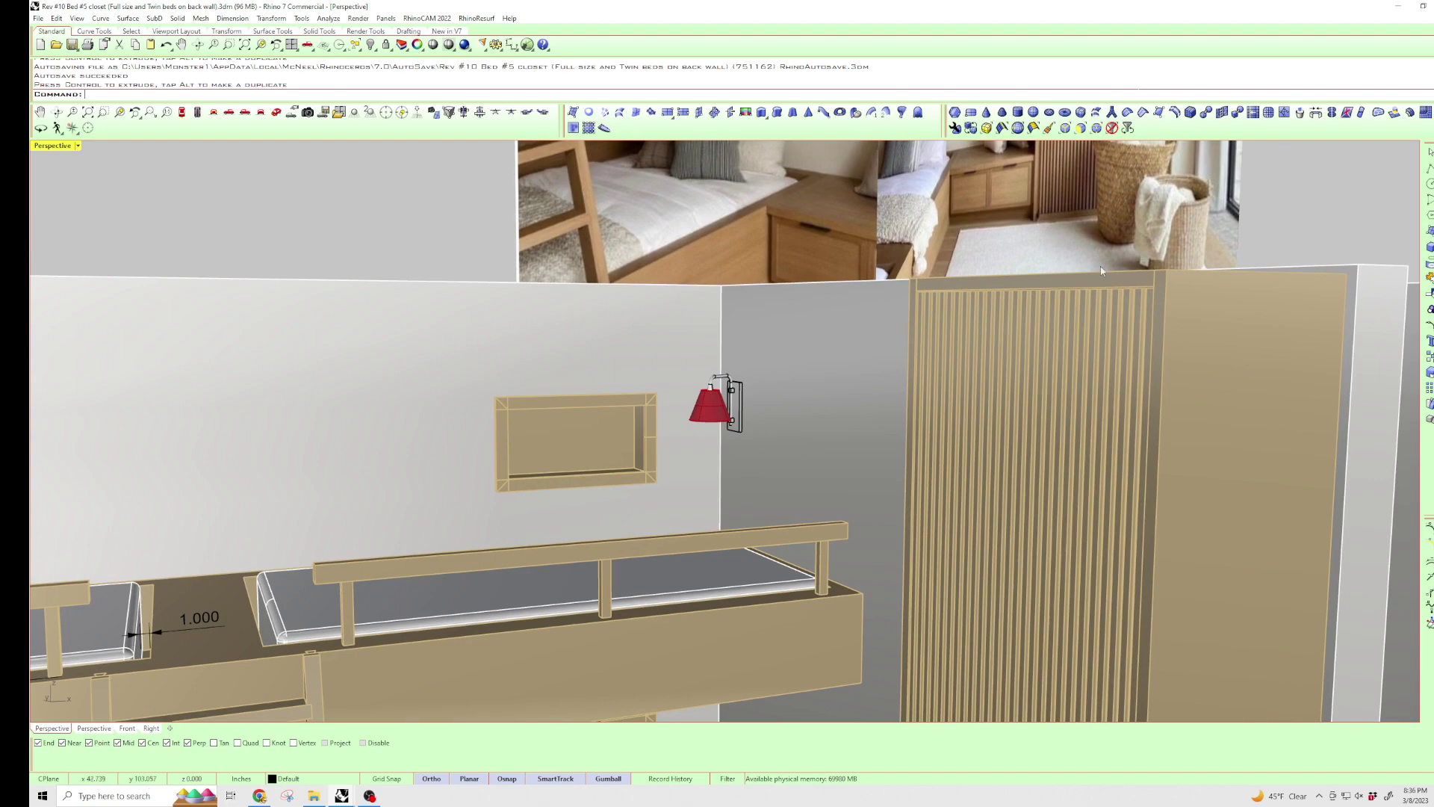
scroll(1122, 275, "down", 3)
mouse_move(1077, 286)
right_mouse_down()
mouse_move(875, 281)
mouse_move(1021, 259)
right_mouse_up()
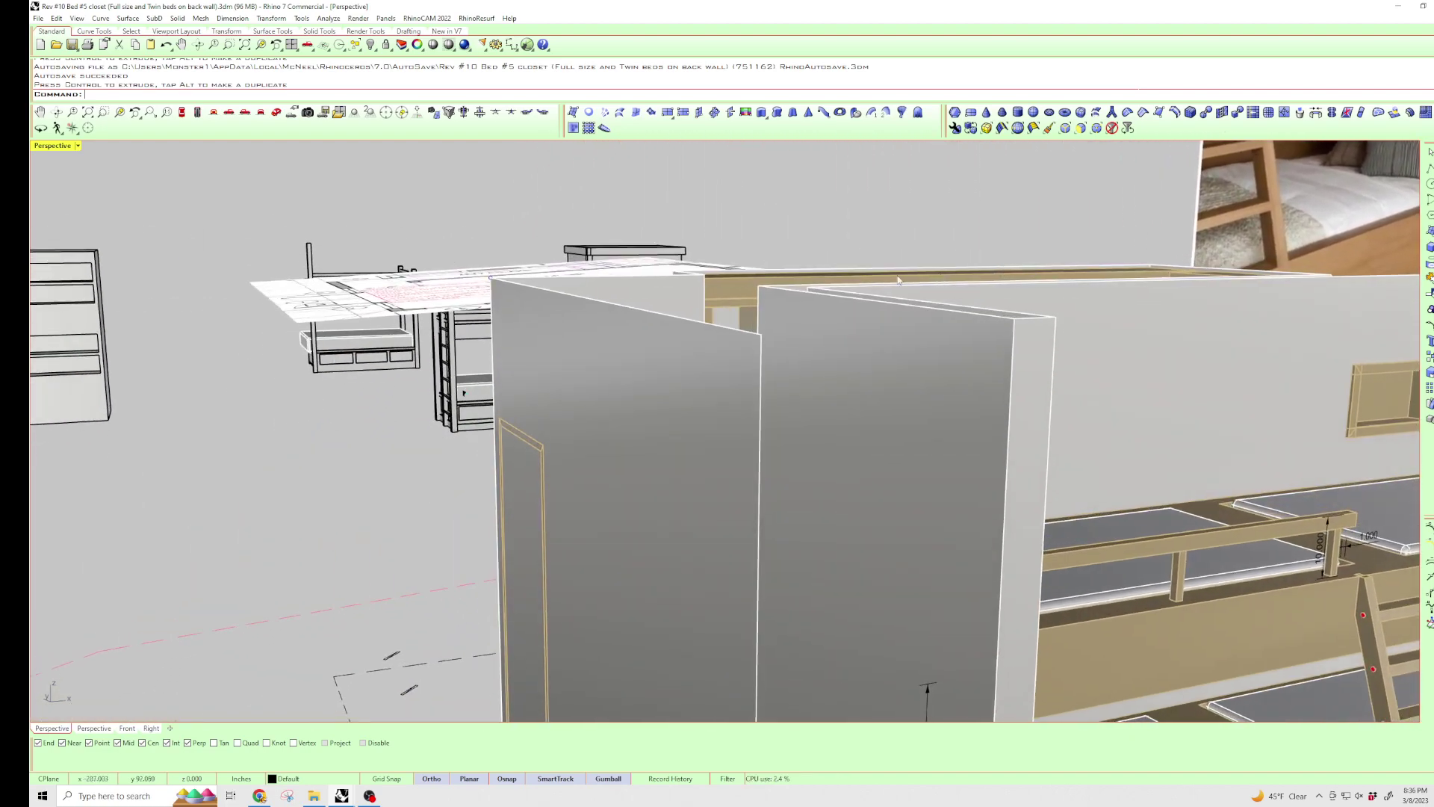
- Crossing-select the whole bunk-bed assembly, hide it with Ctrl+H, and orbit toward the closet
mouse_move(898, 280)
right_mouse_down()
mouse_move(943, 364)
mouse_move(1032, 316)
mouse_move(1121, 325)
right_mouse_up()
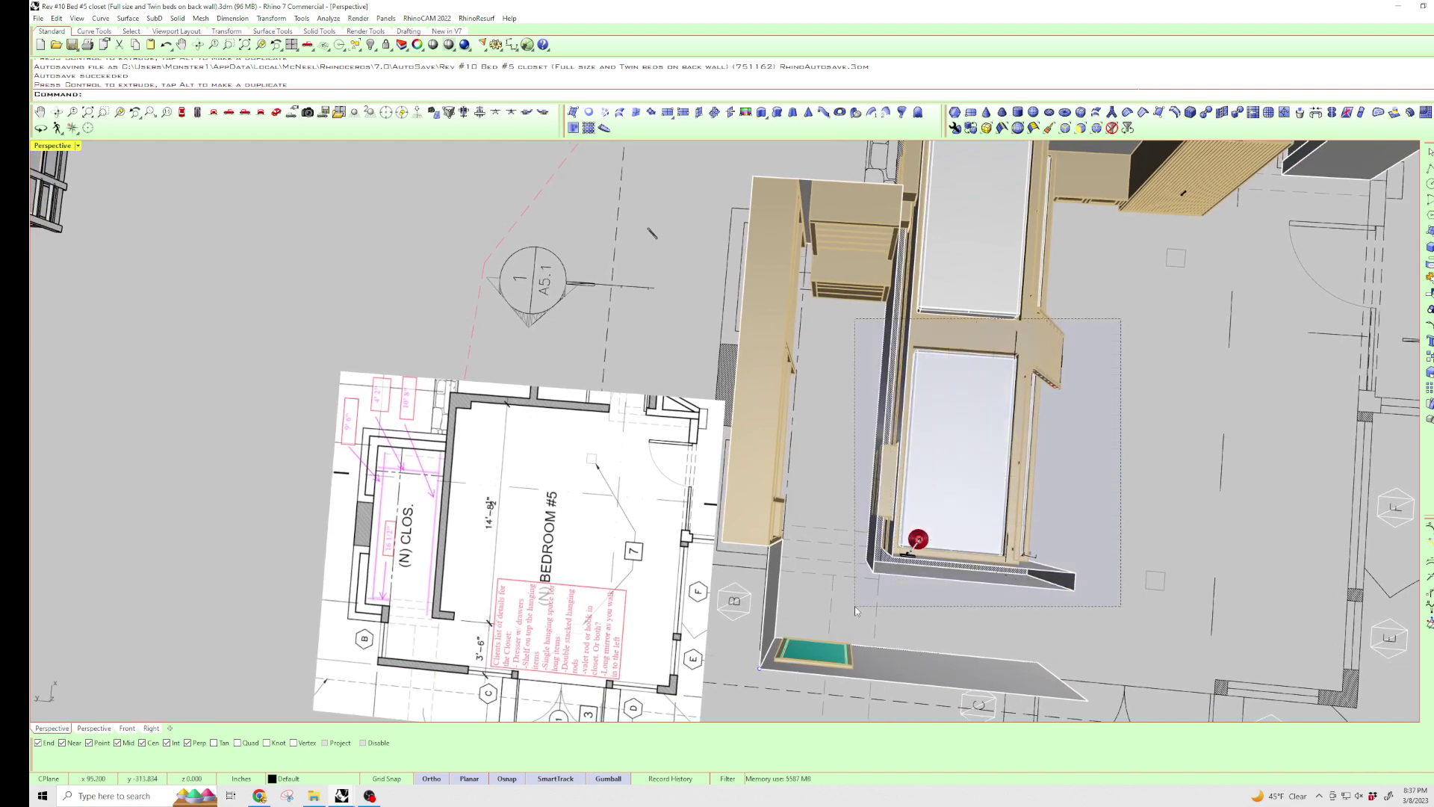
left_click_drag(1029, 423, 855, 606)
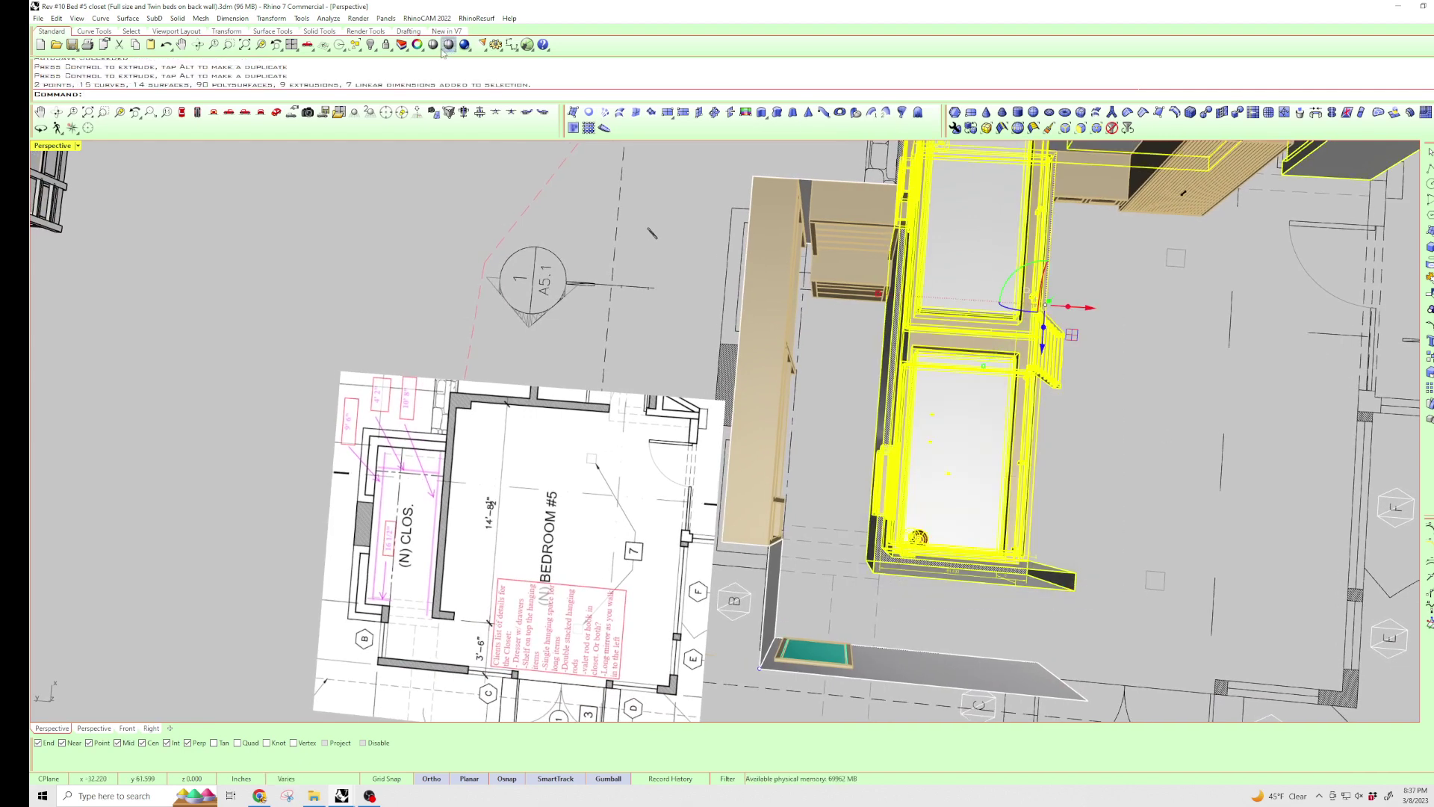
key("ctrl+h")
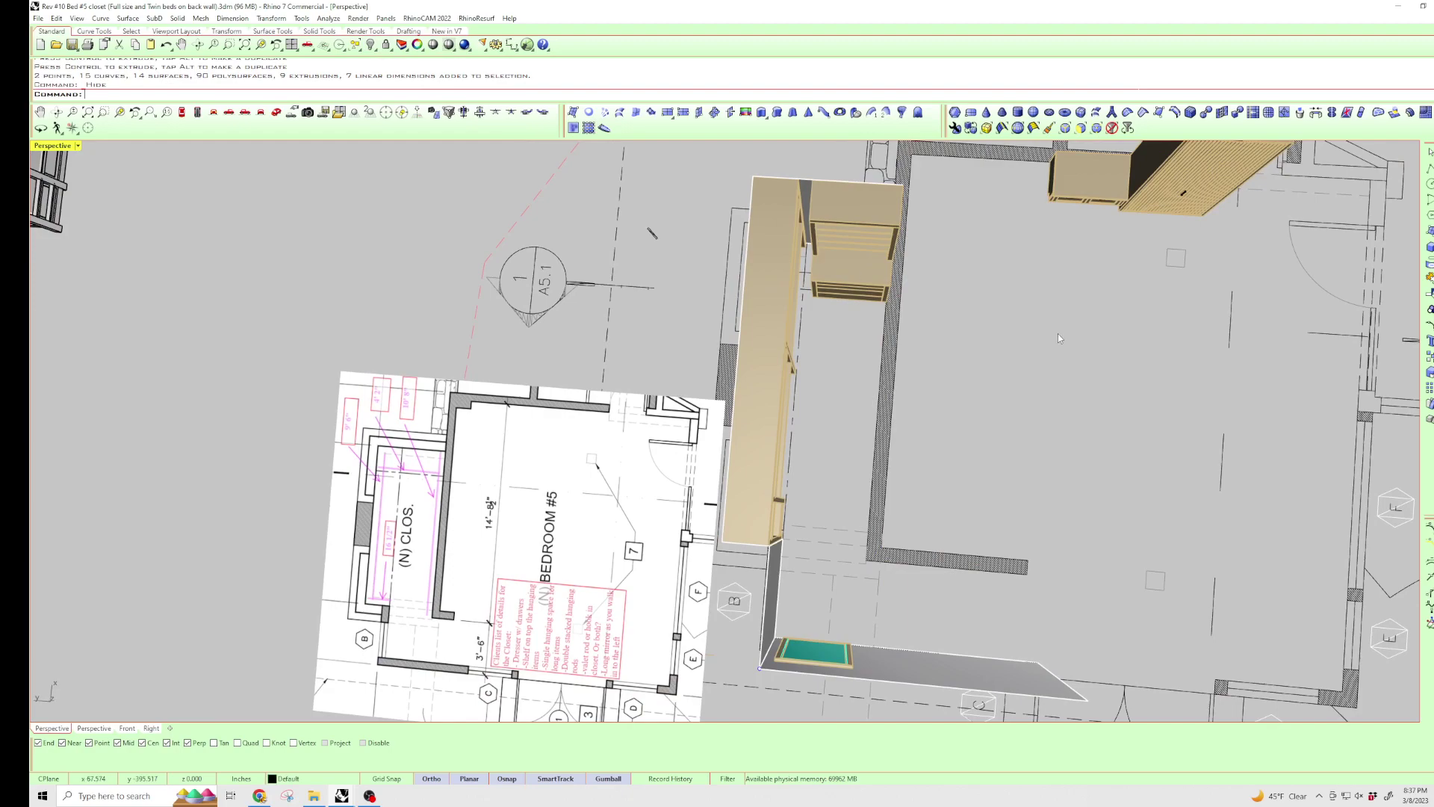
right_click_drag(1058, 334, 1104, 446)
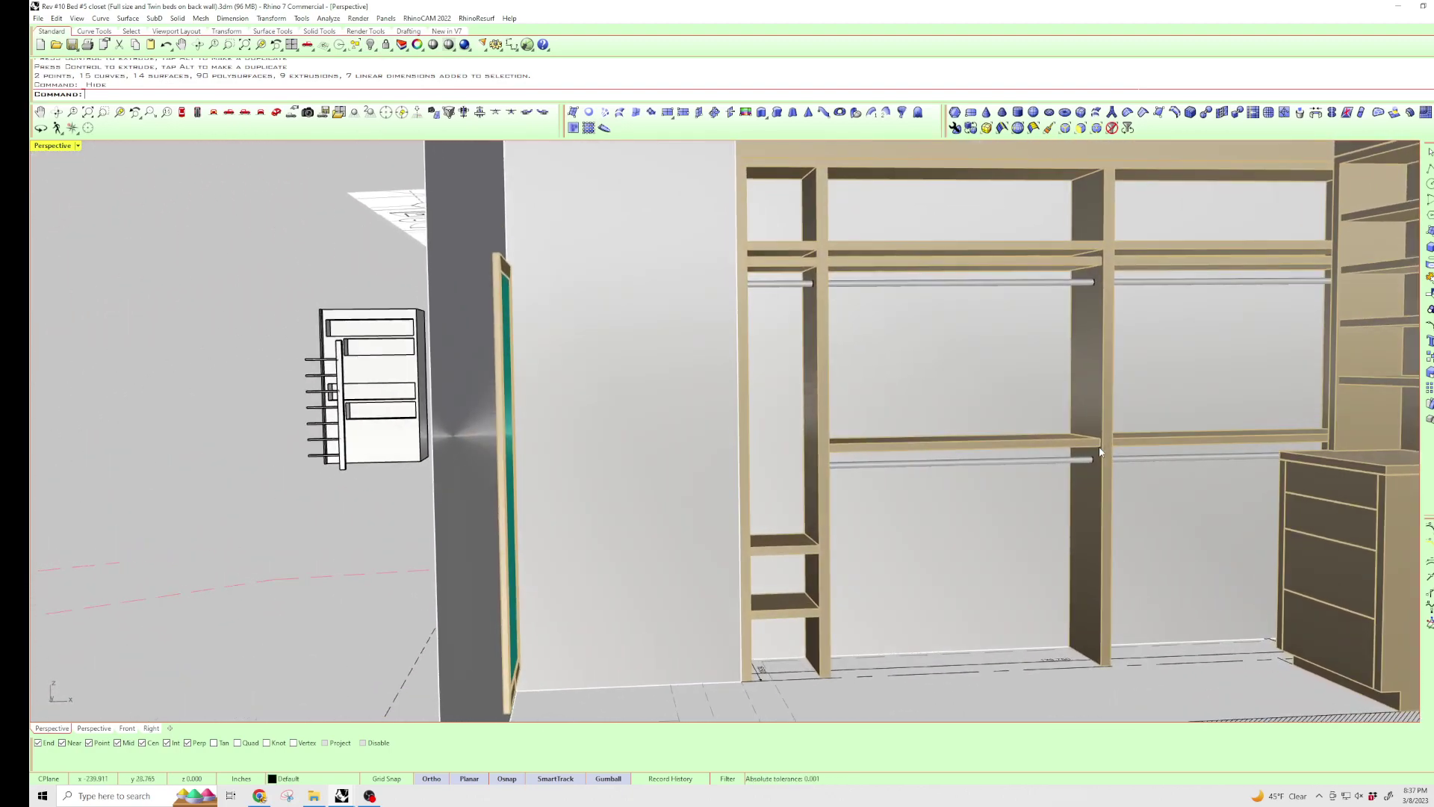
scroll(1099, 451, "down", 2)
scroll(1100, 450, "down", 2)
scroll(1100, 450, "down", 3)
scroll(1099, 447, "down", 2)
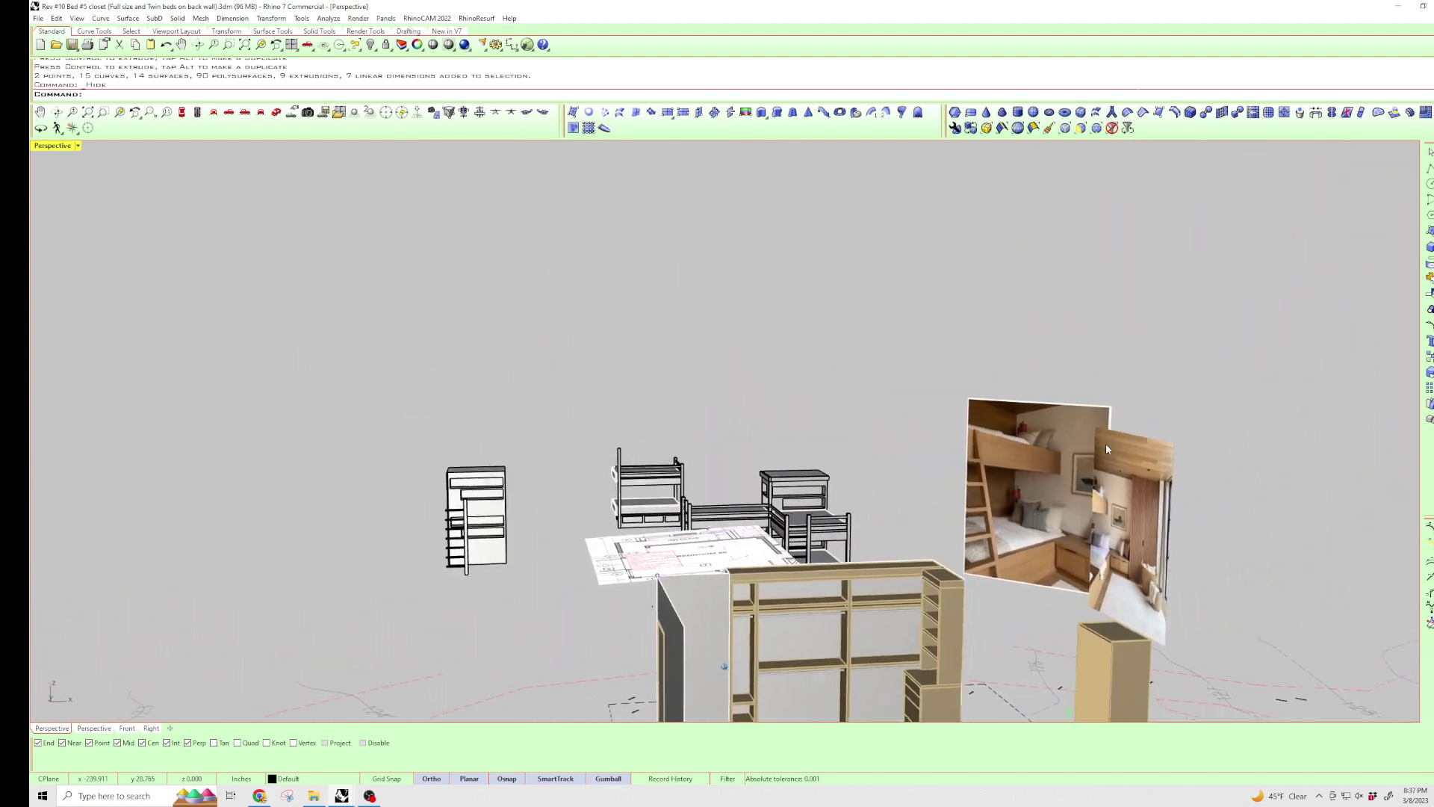
scroll(1107, 444, "down", 2)
scroll(1111, 446, "down", 1)
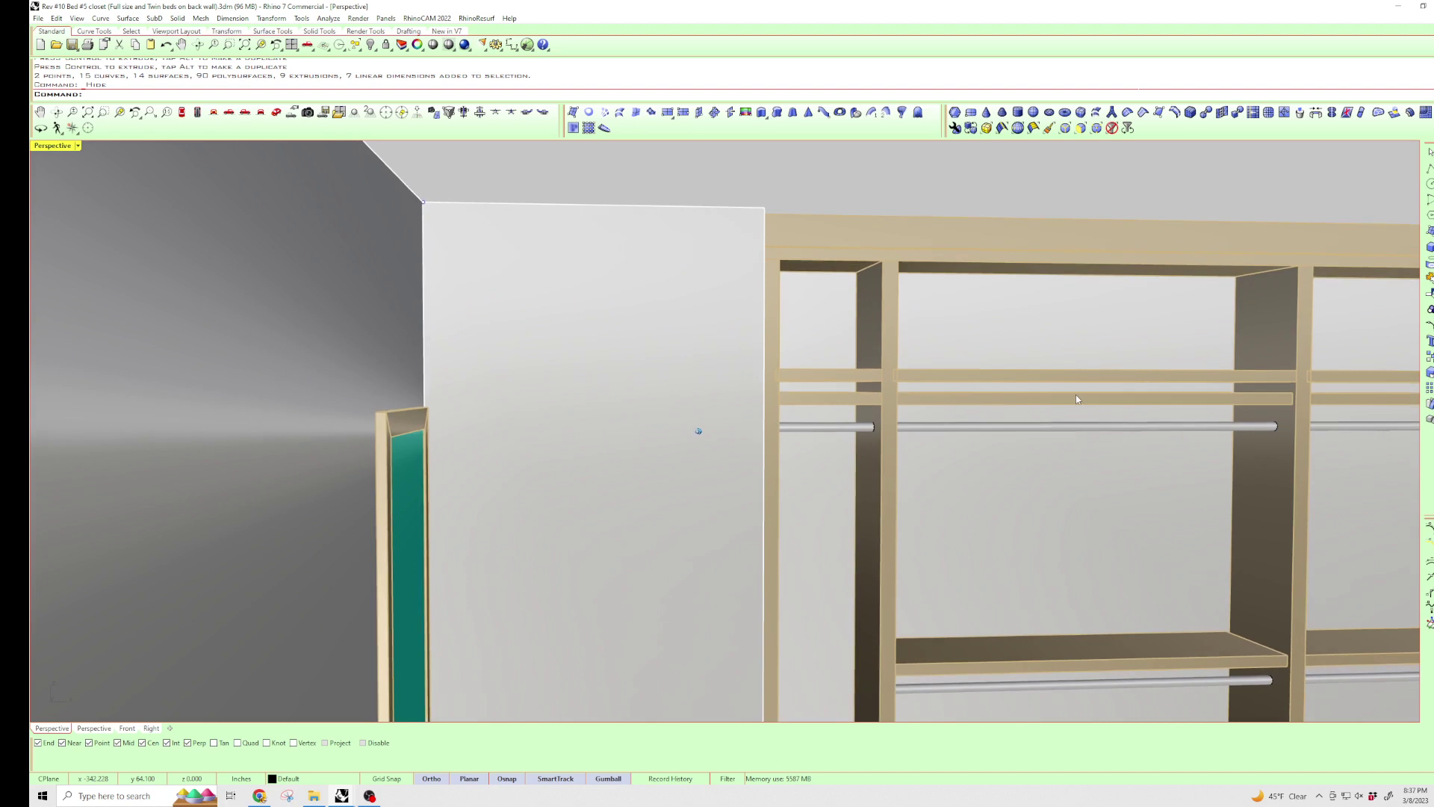
- Select the three top shelf sections above the hanging rods and hide them
right_click_drag(992, 390, 1175, 407)
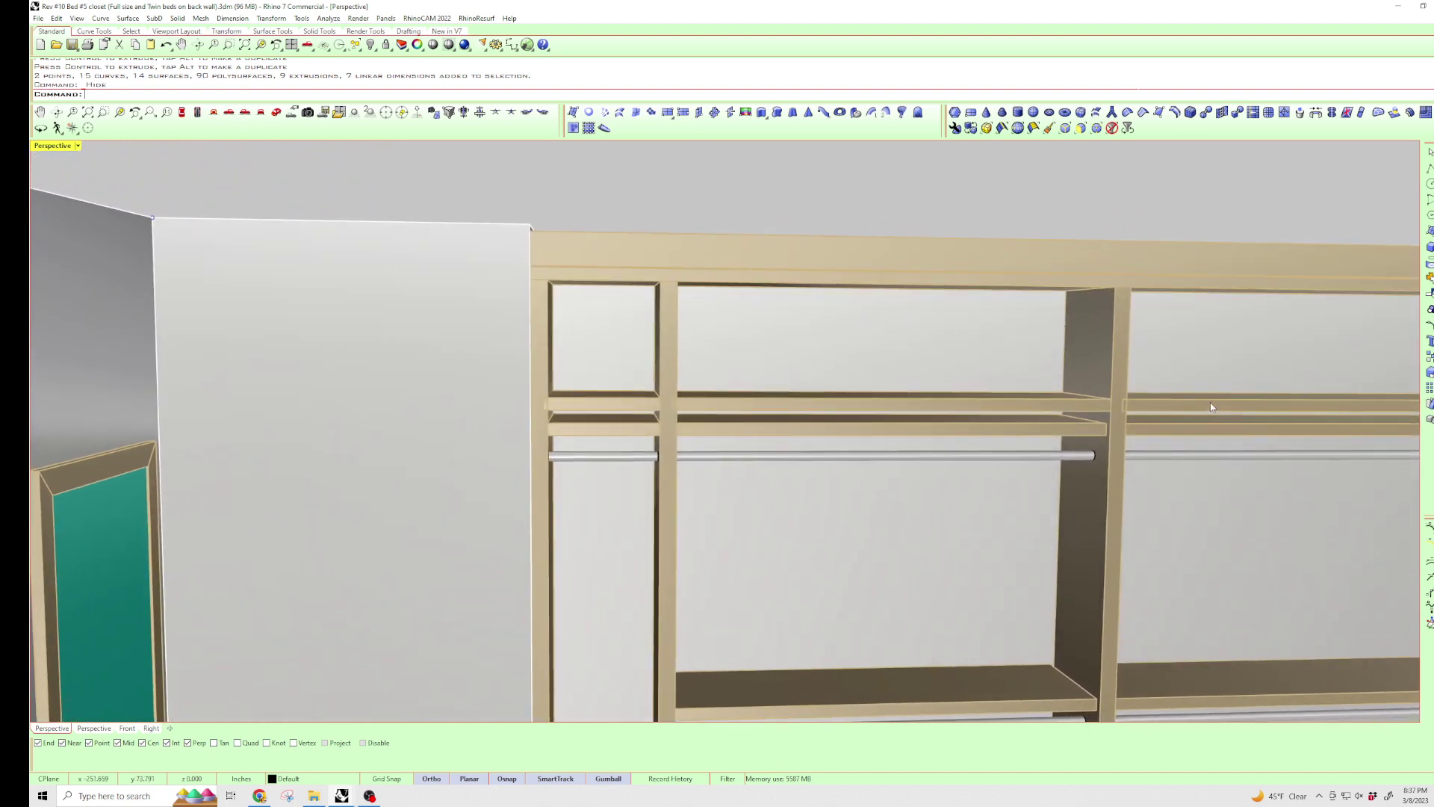
left_click(1175, 407)
left_click(970, 402, "shift")
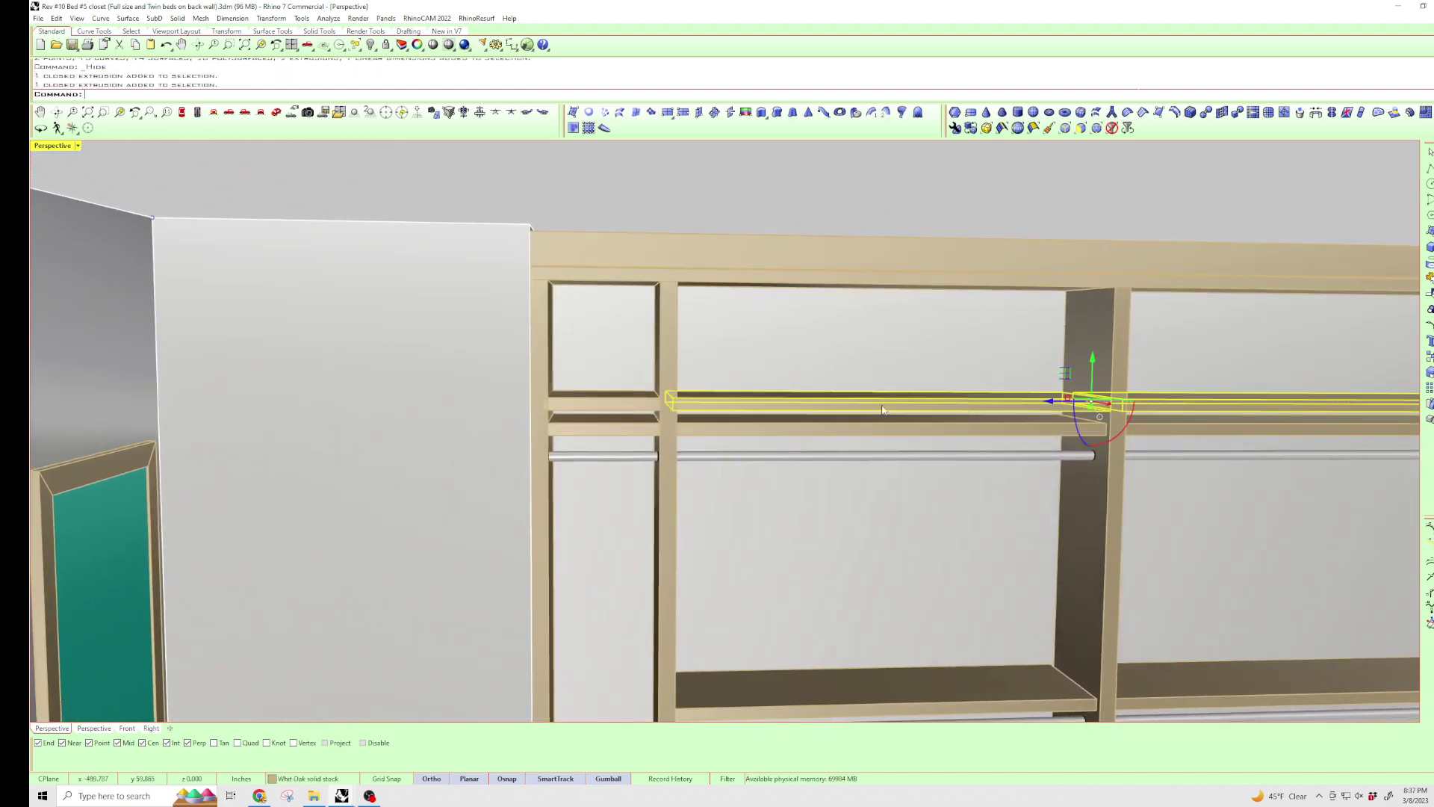
left_click(632, 401, "shift")
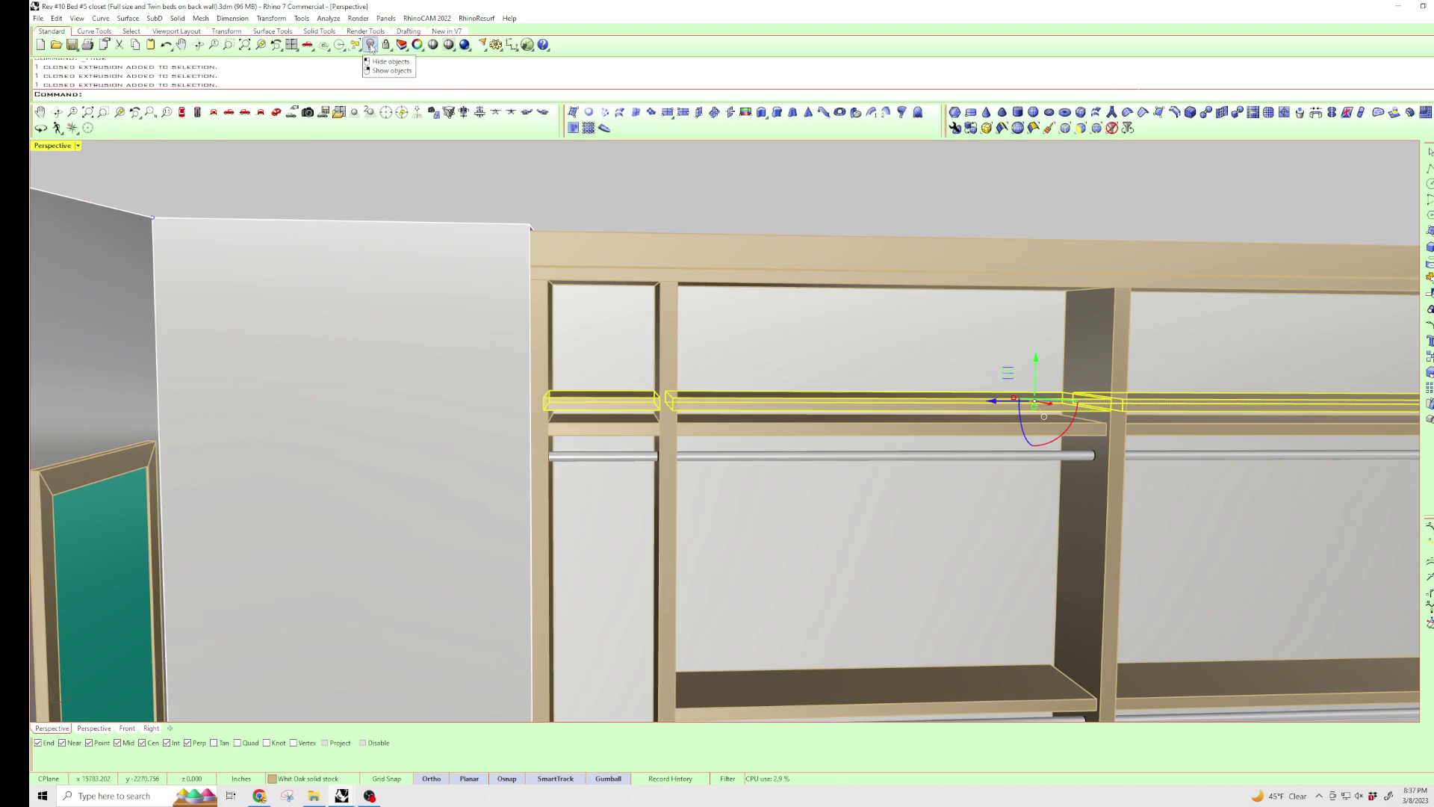
left_click(369, 46)
mouse_move(1076, 317)
right_mouse_down()
mouse_move(1114, 368)
mouse_move(1176, 290)
right_mouse_up()
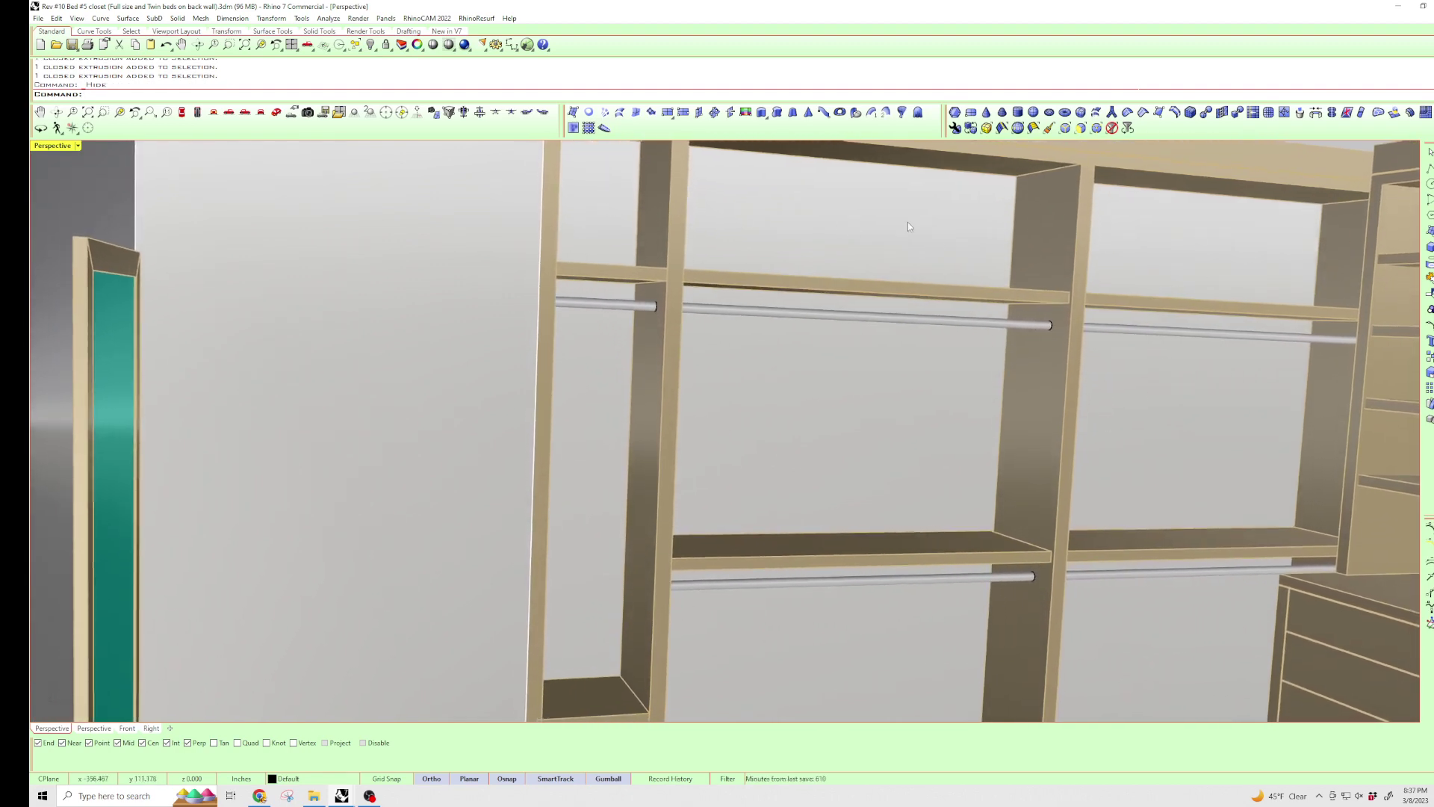
- Hide the upper small side shelf and orbit to face the closet wall directly
mouse_move(1087, 272)
right_mouse_down()
mouse_move(794, 578)
mouse_move(703, 579)
mouse_move(664, 488)
right_mouse_up()
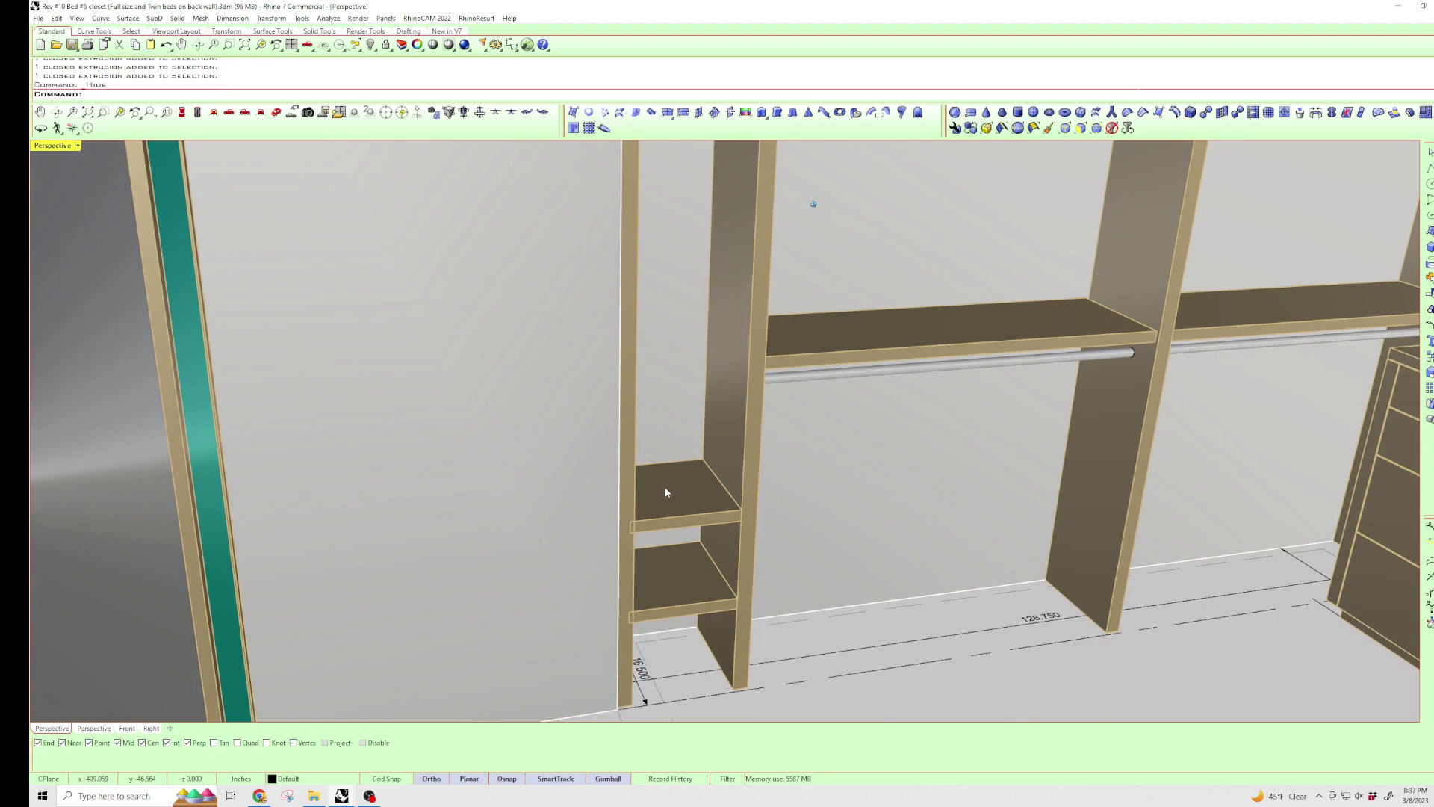
left_click(693, 481)
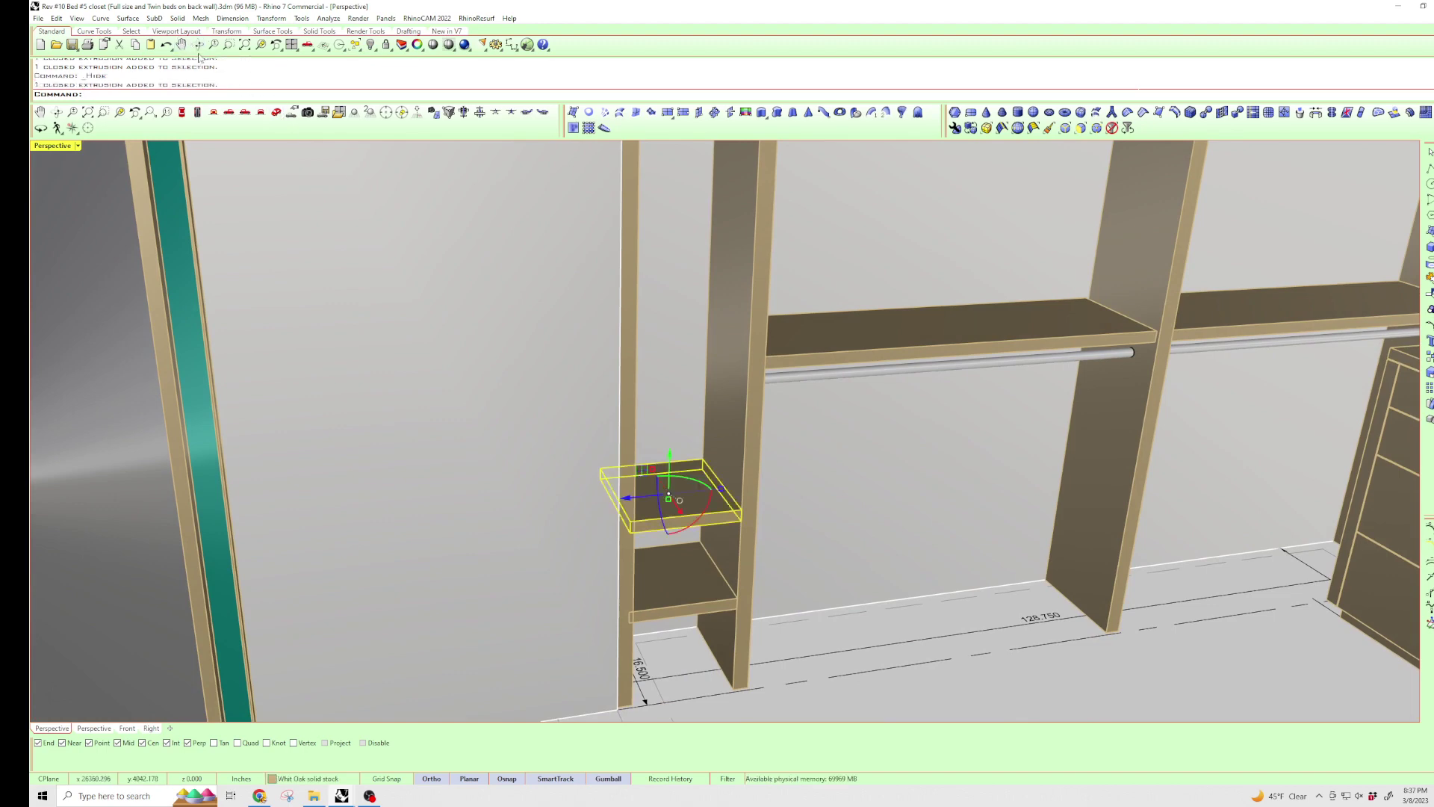
left_click(371, 45)
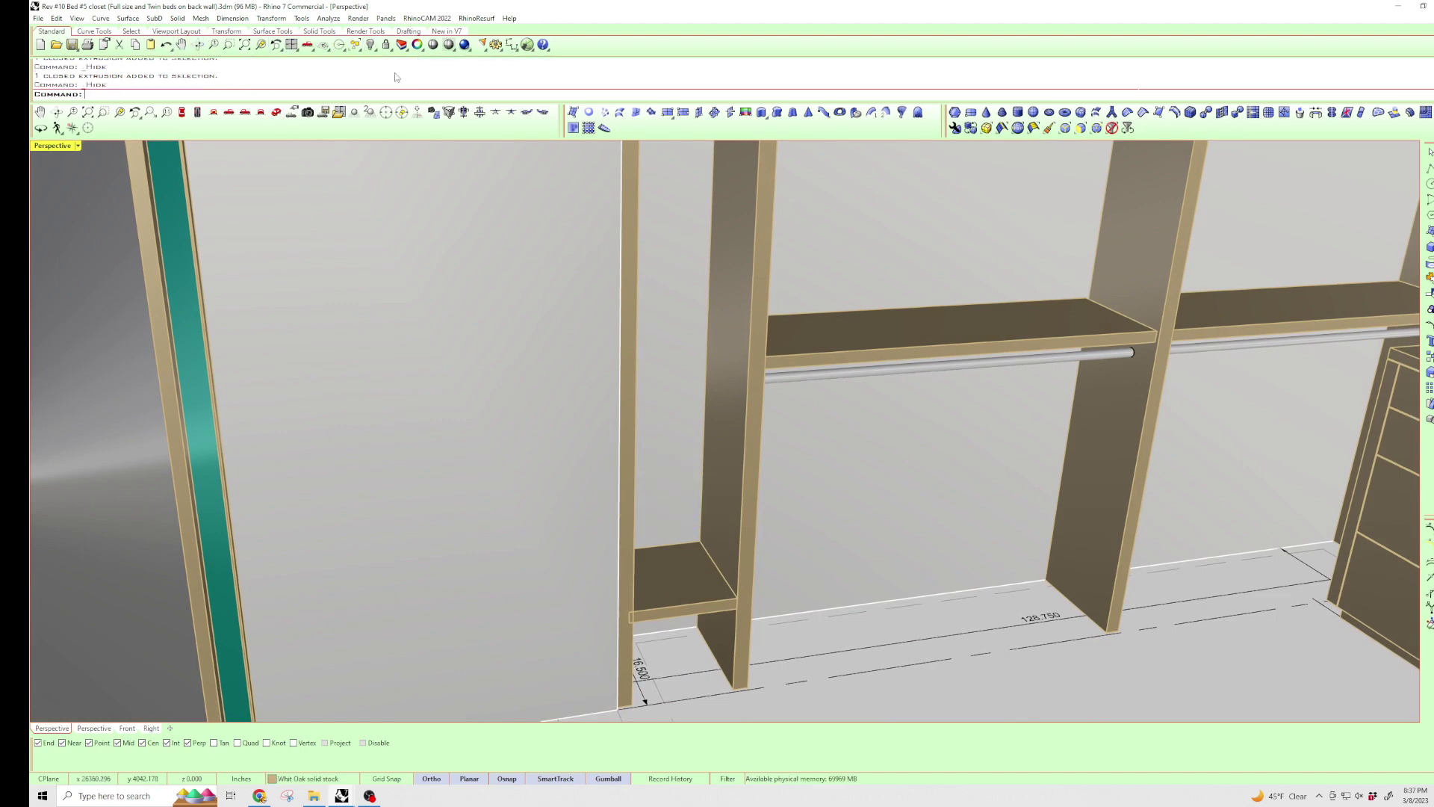
right_click_drag(793, 459, 694, 512)
scroll(694, 512, "up", 2)
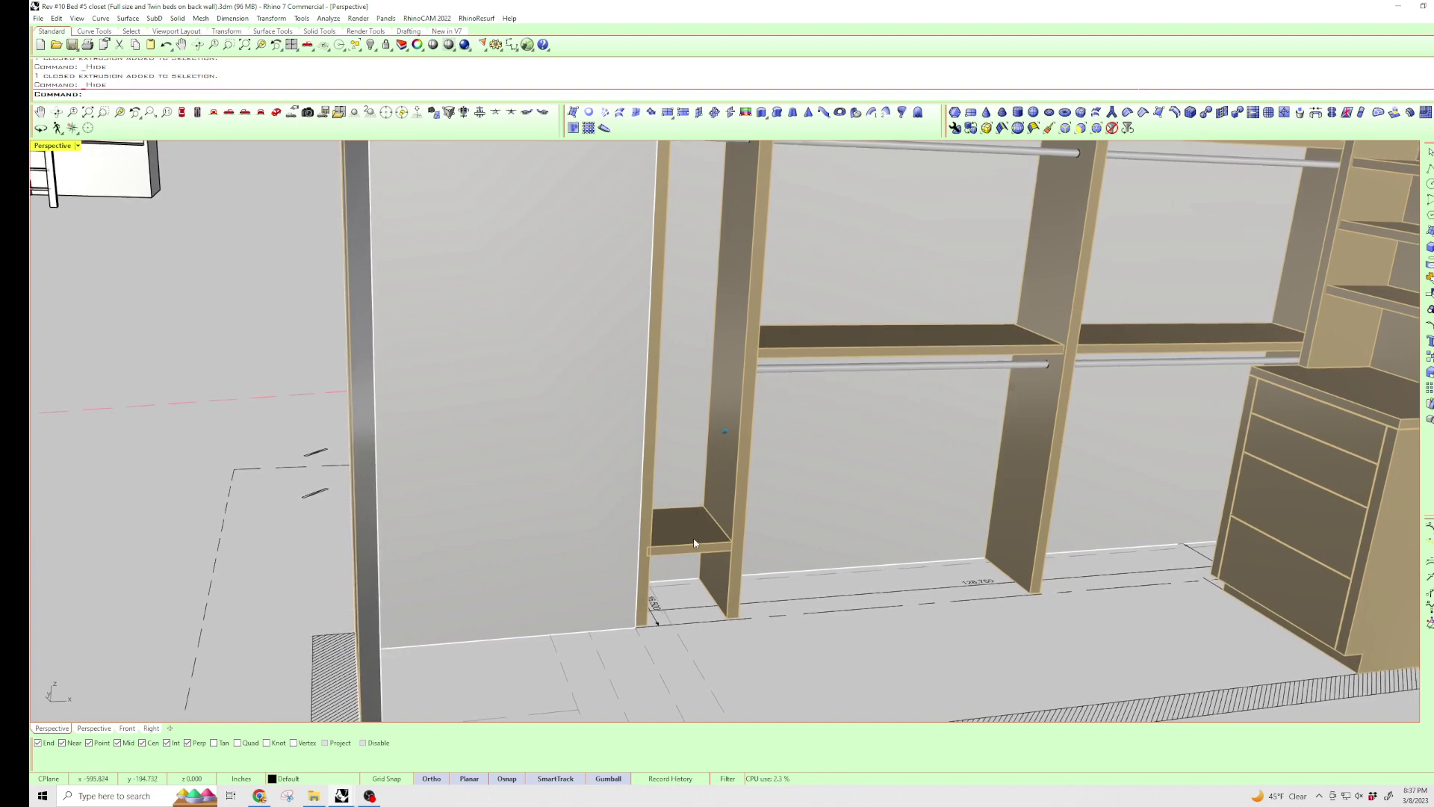
scroll(706, 514, "up", 2)
scroll(691, 482, "up", 2)
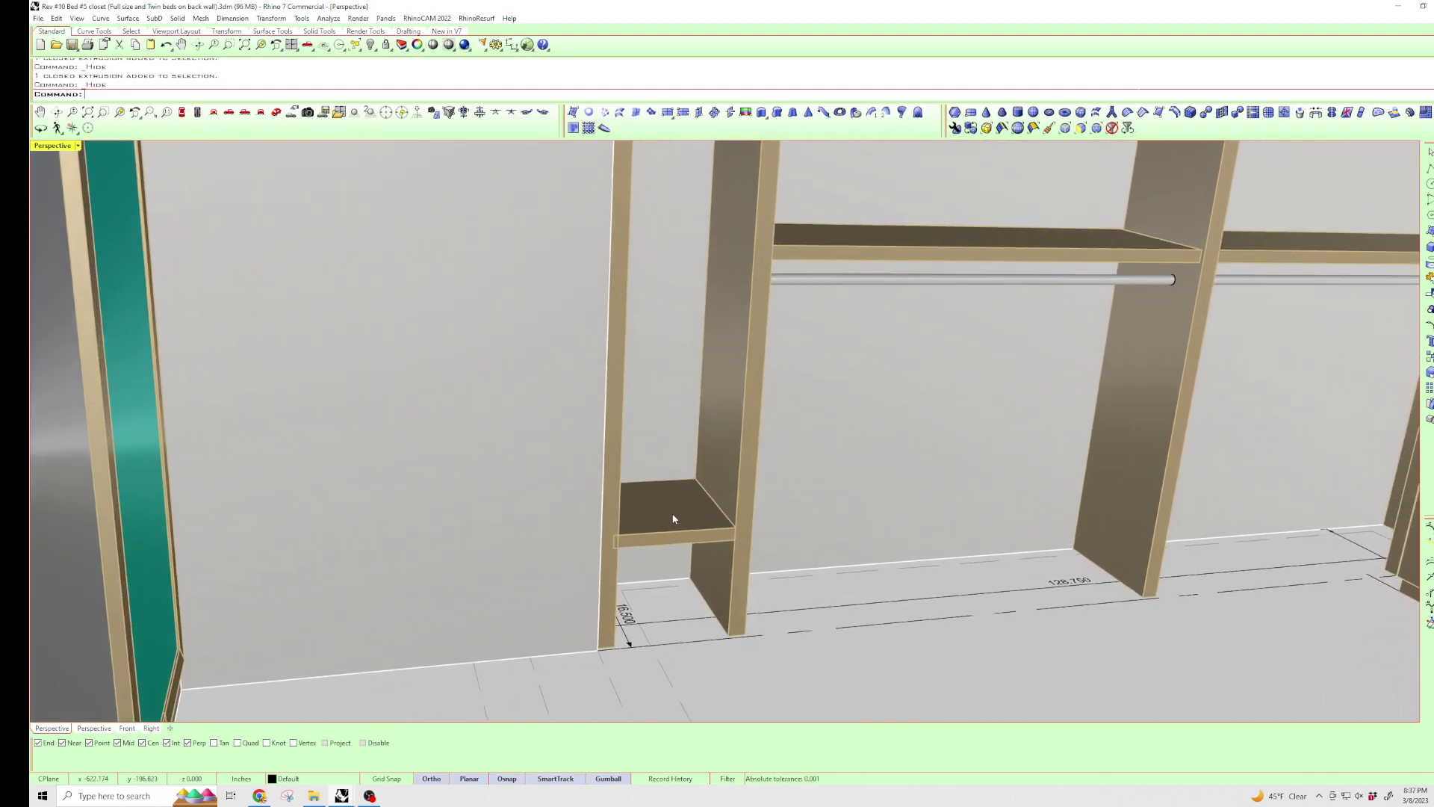
scroll(674, 519, "down", 1)
scroll(785, 494, "down", 2)
scroll(881, 475, "down", 2)
scroll(993, 465, "down", 2)
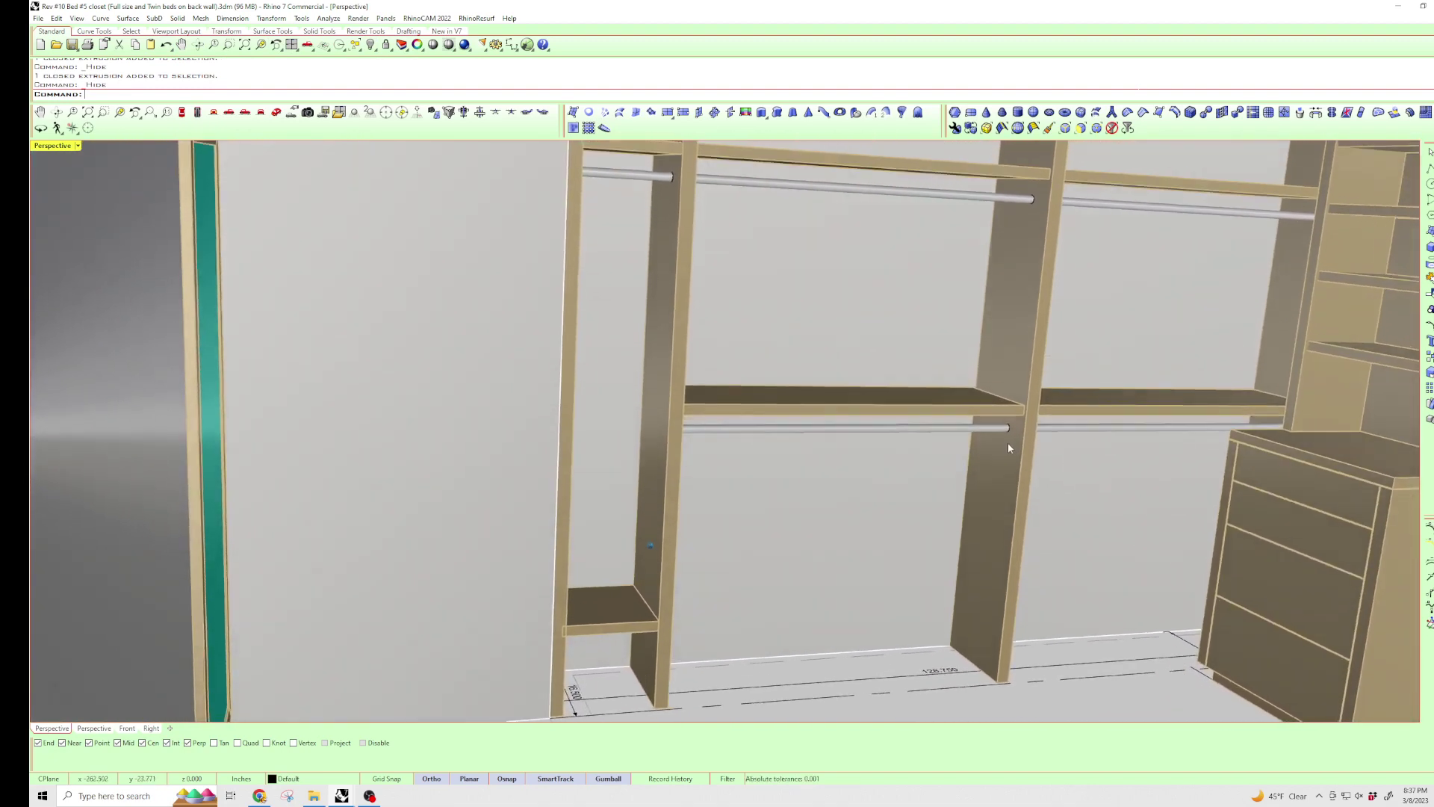
mouse_move(1008, 443)
right_mouse_down()
mouse_move(924, 446)
mouse_move(714, 363)
right_mouse_up()
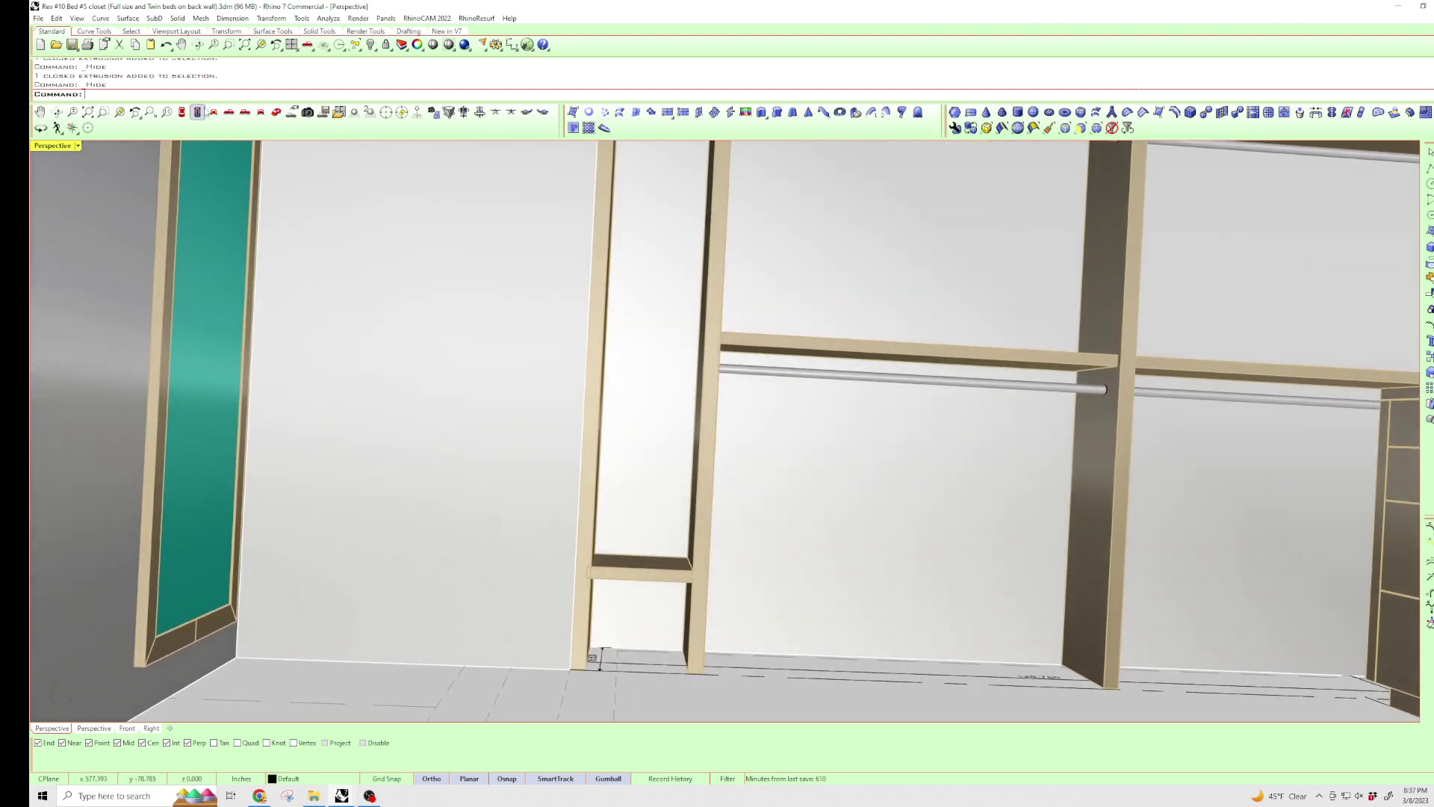
- Switch to the Front view and dimension 40.898 from the floor to the lower rod
left_click(212, 113)
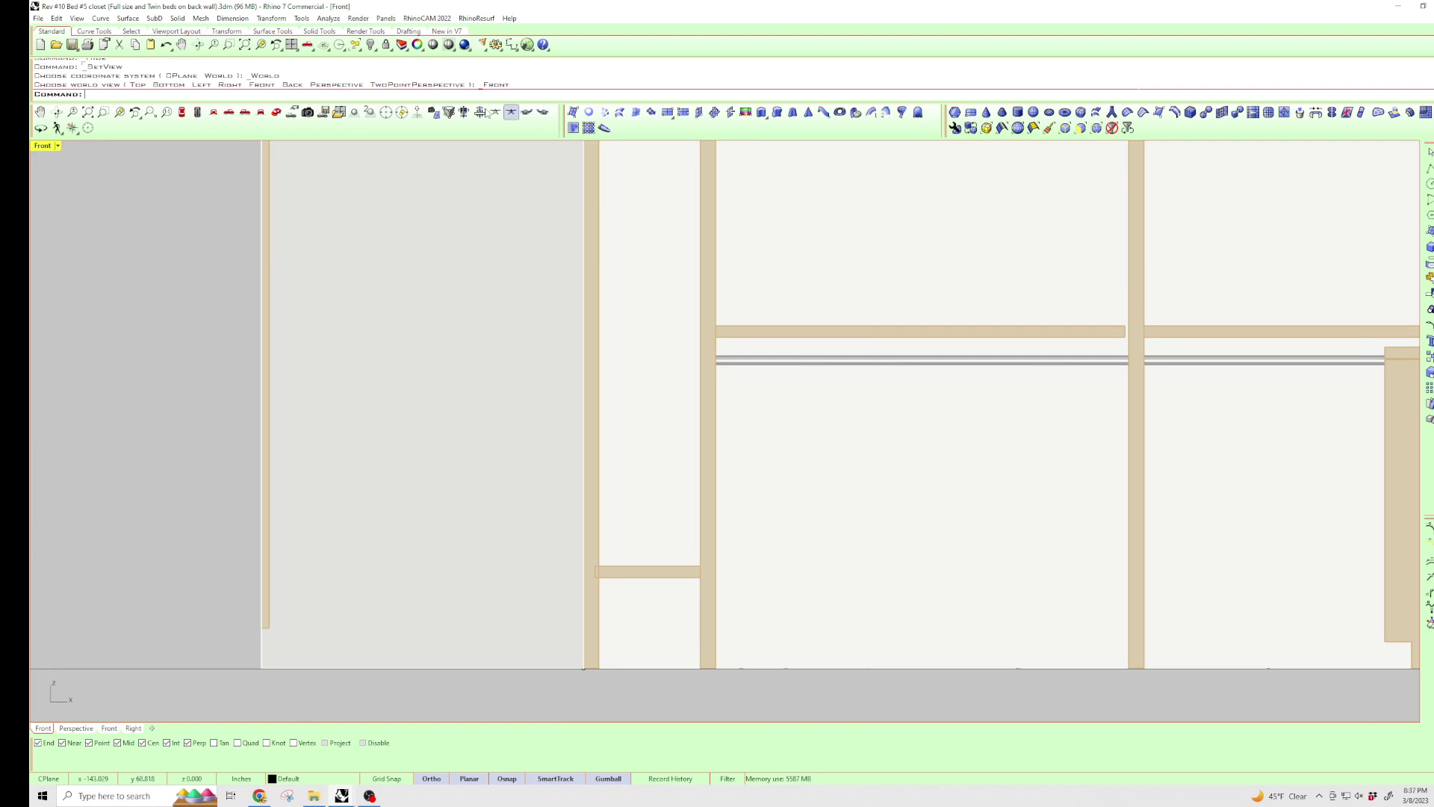
left_click(512, 45)
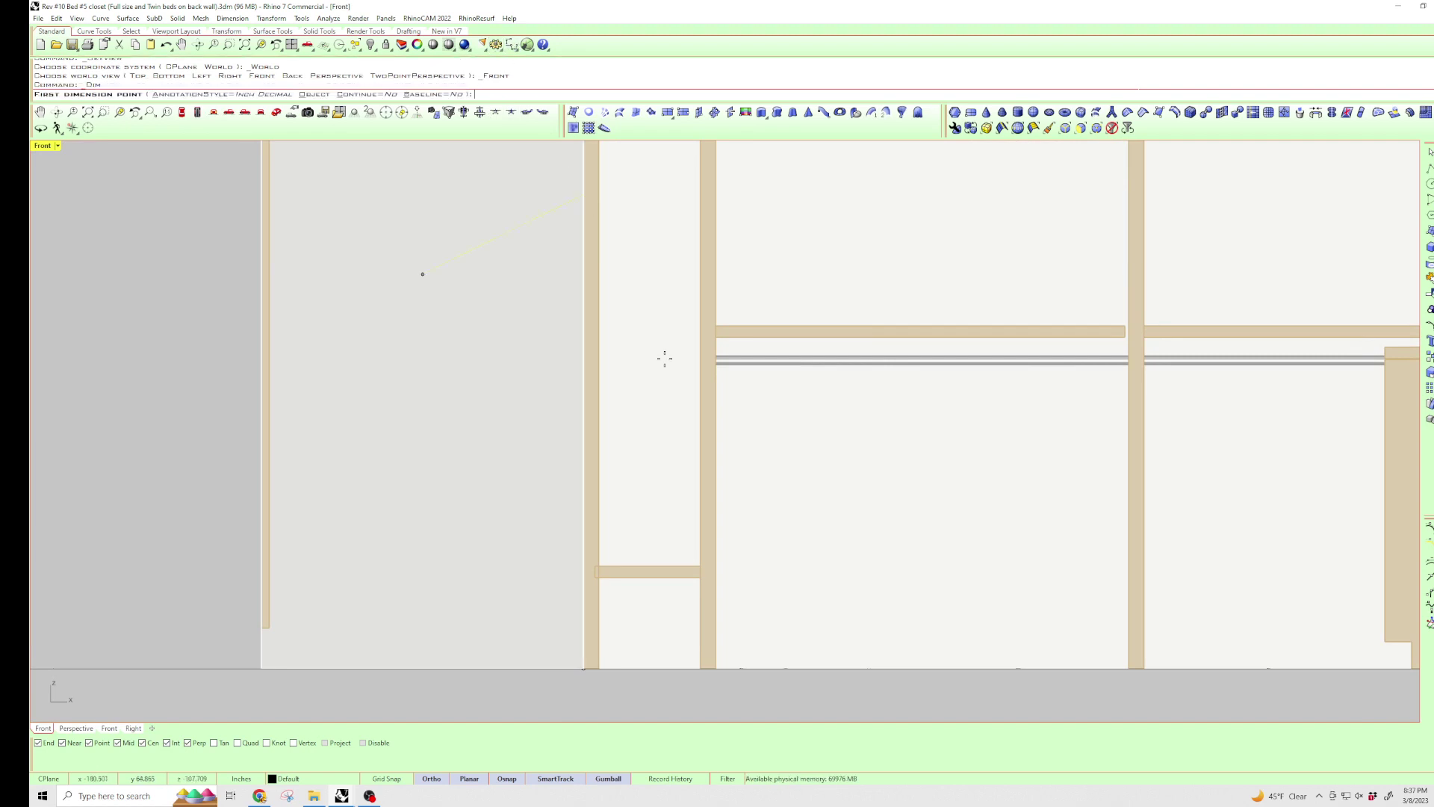
left_click(752, 668)
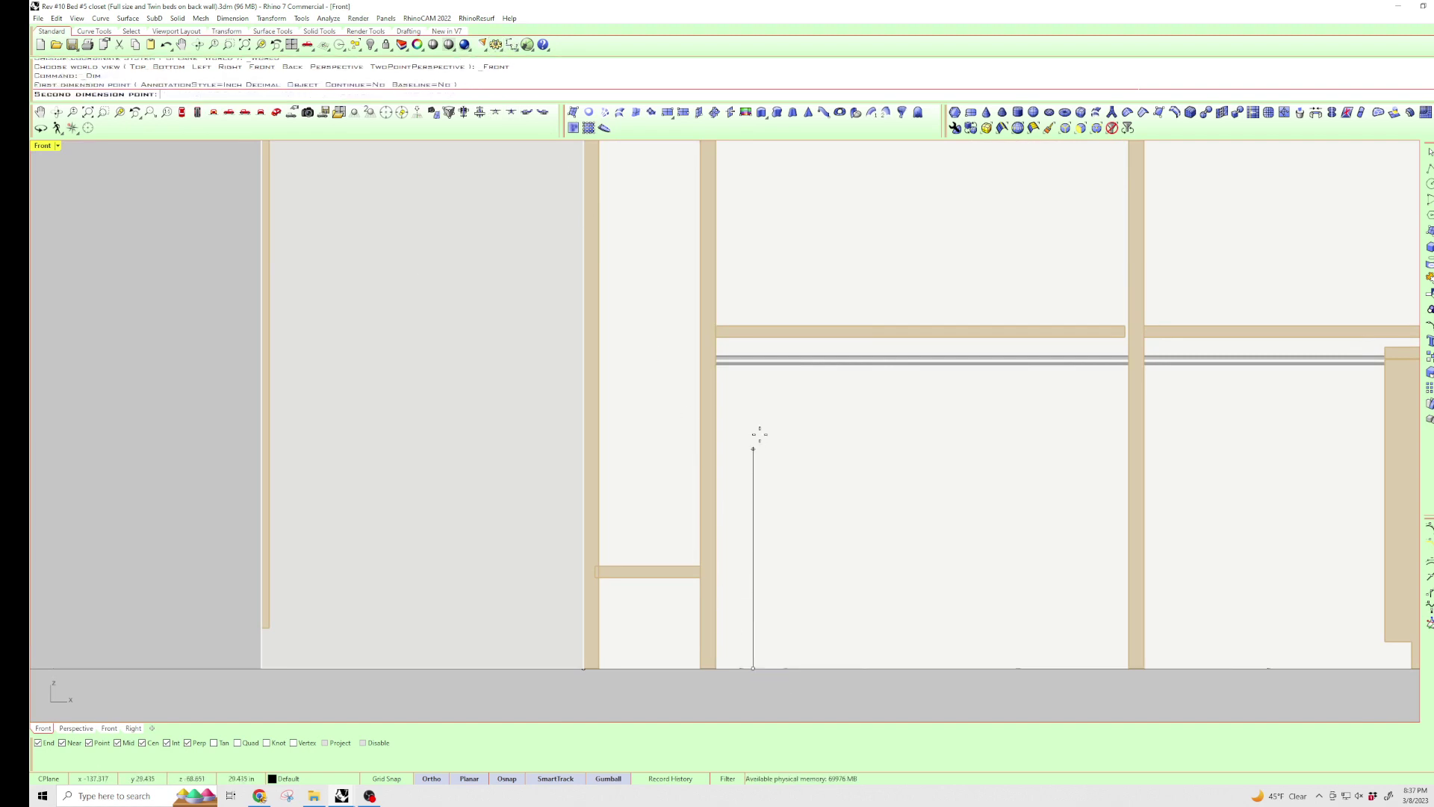
left_click(753, 357)
left_click(767, 376)
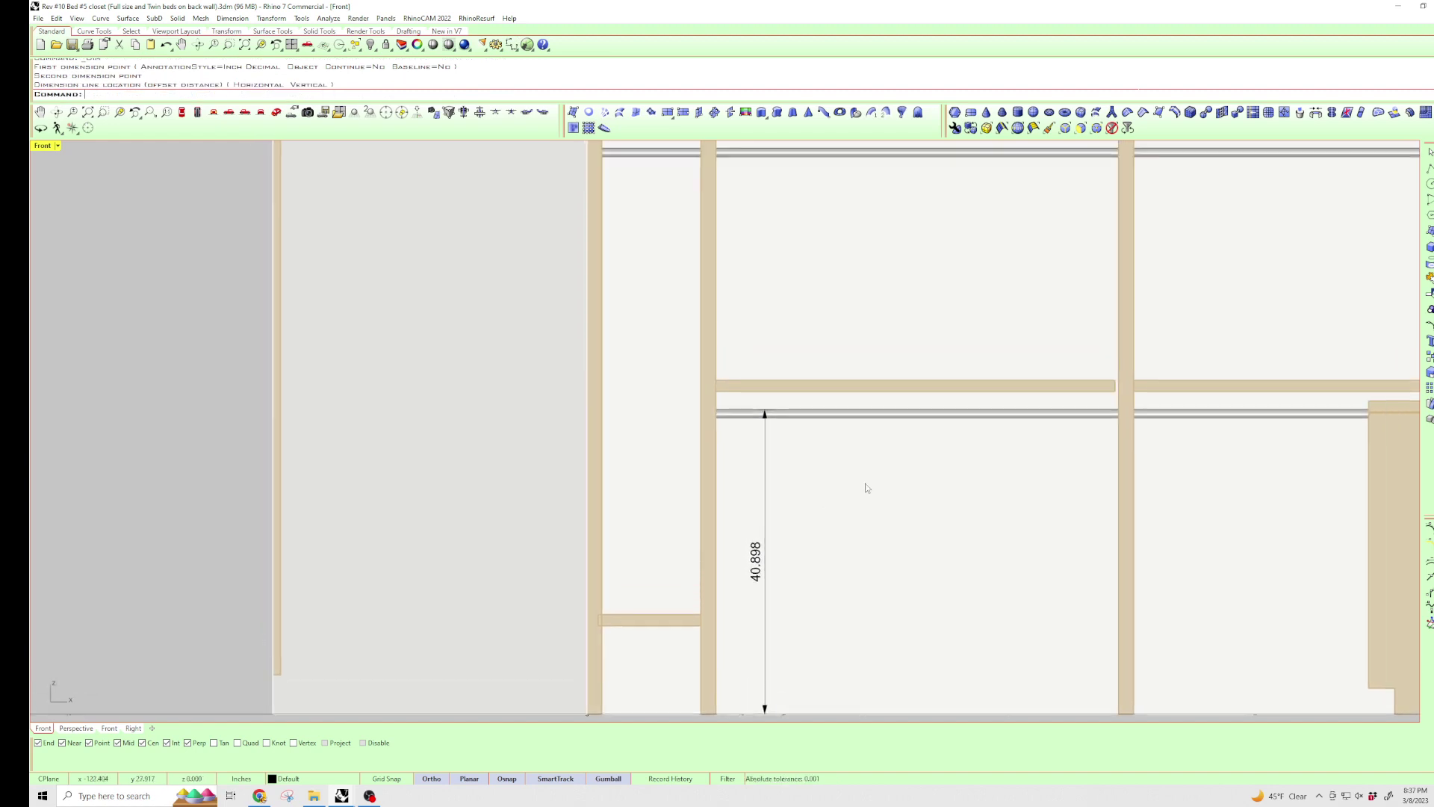
scroll(866, 483, "up", 5)
- Dimension 31.125 from the upper rod down to the lower shelf
key("Return")
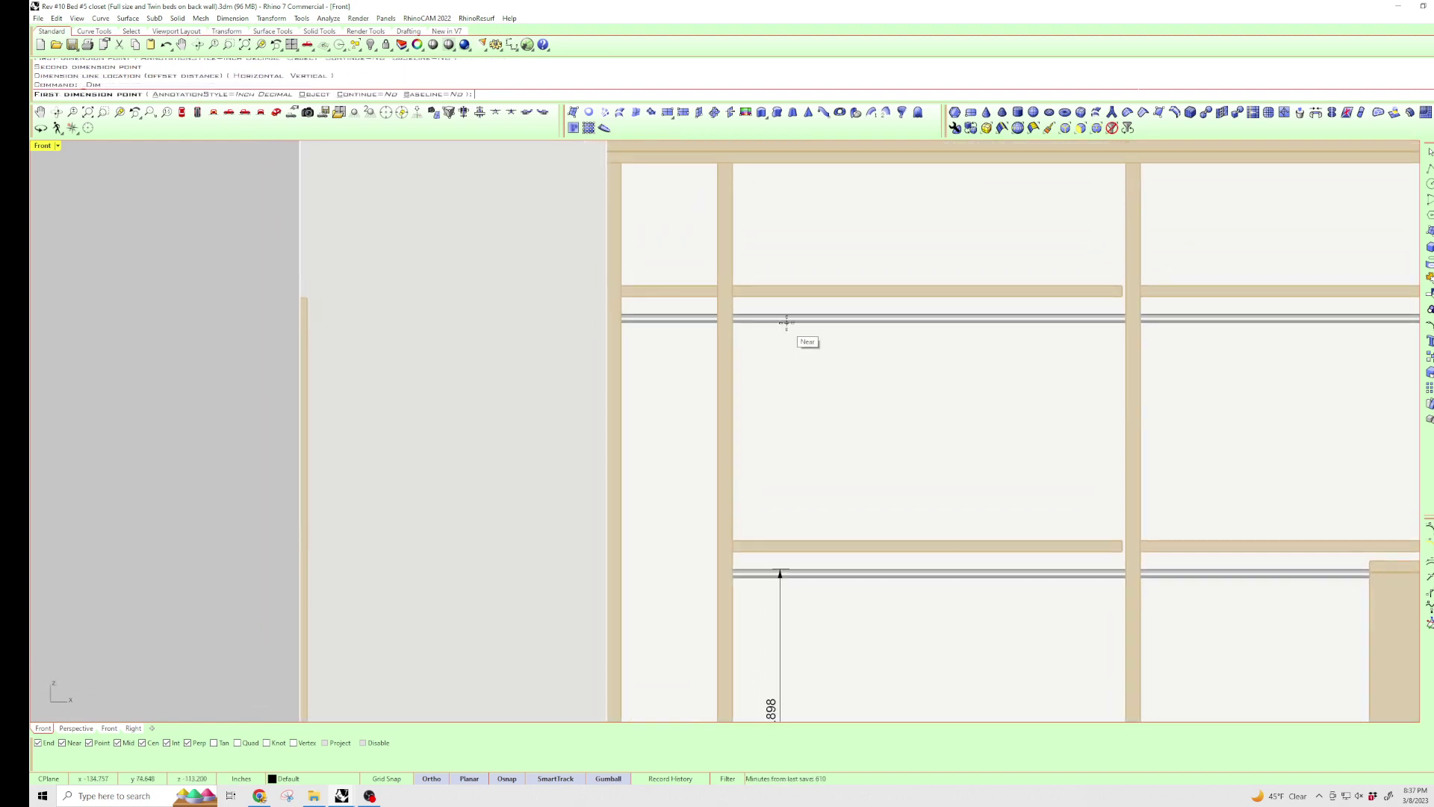
left_click(786, 313)
left_click(785, 541)
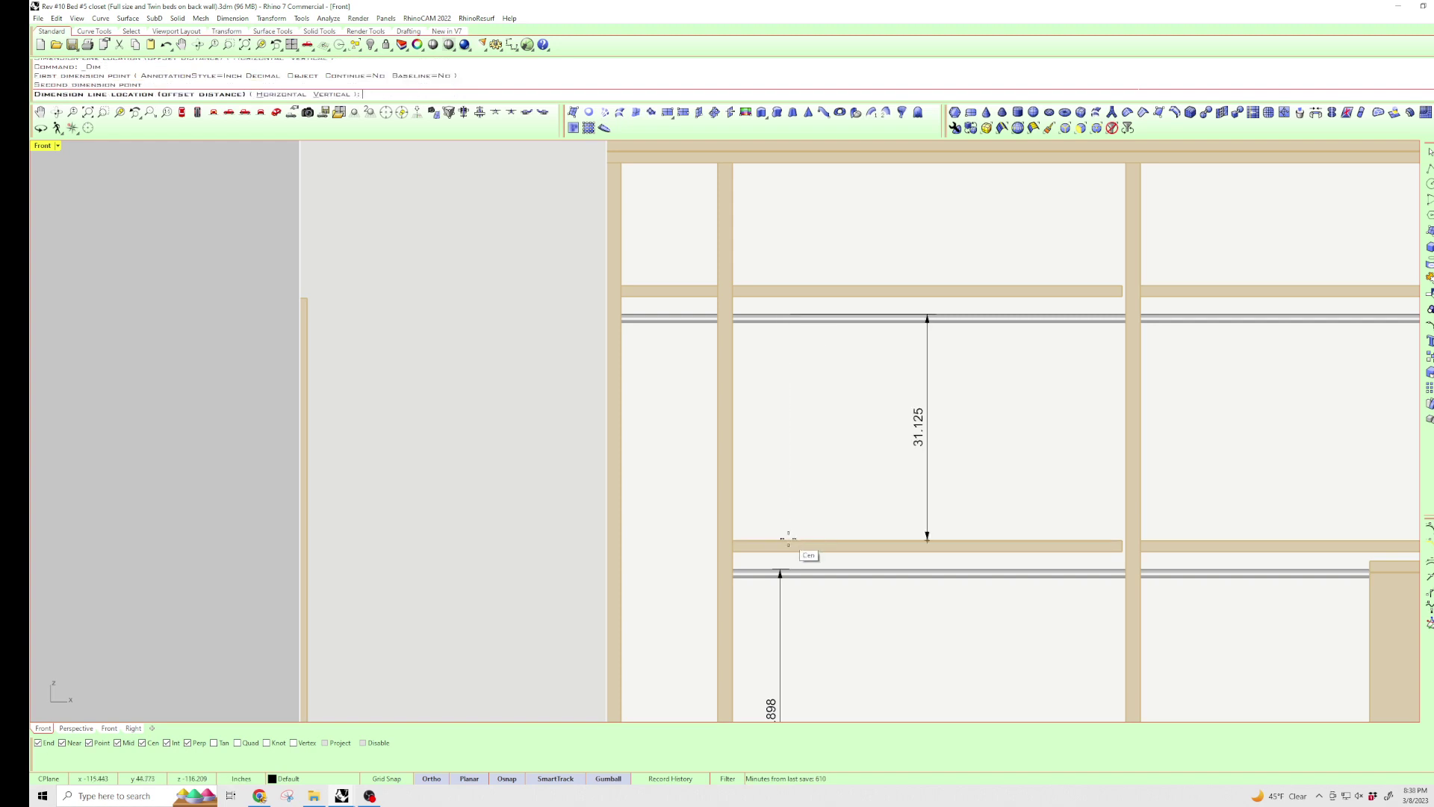
left_click(818, 485)
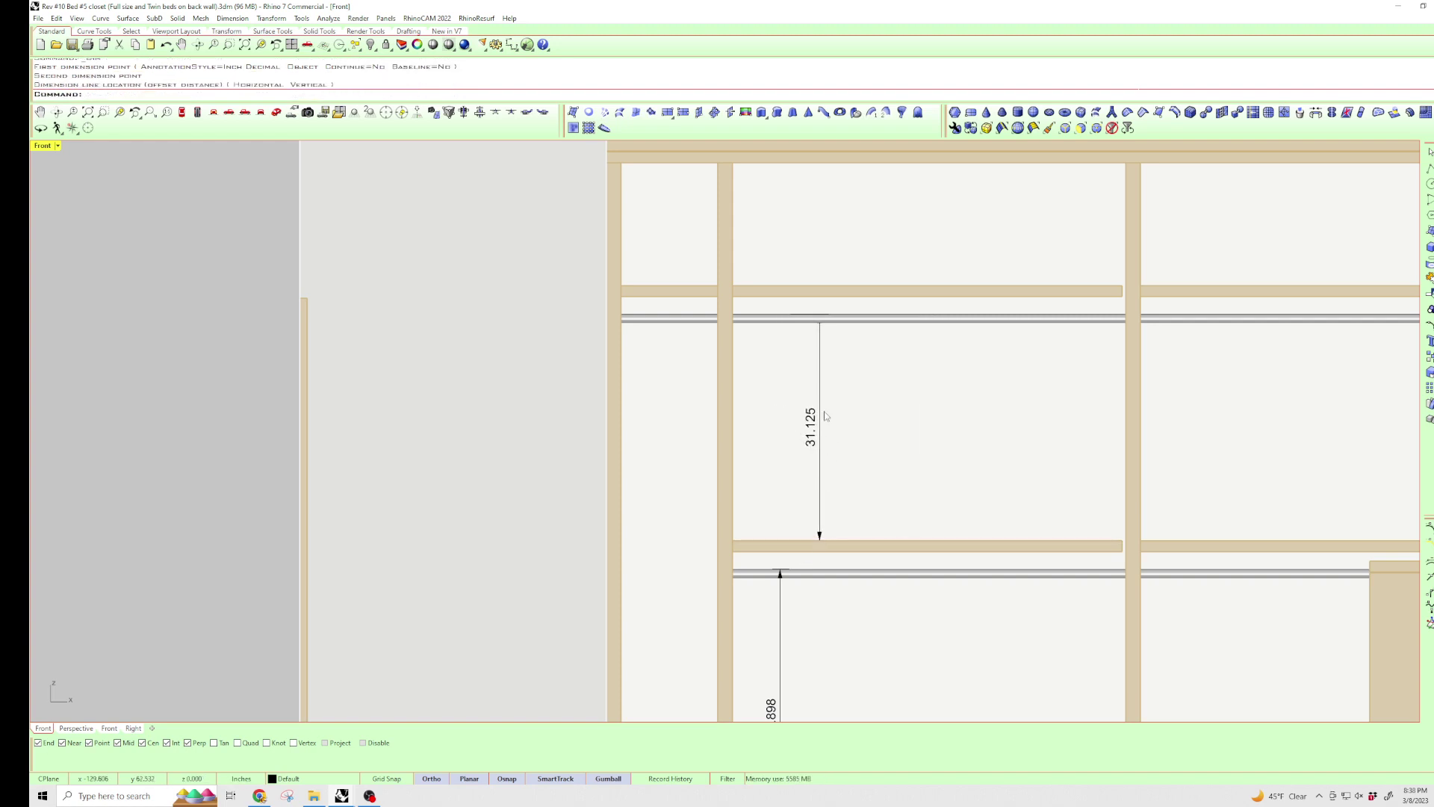
right_click_drag(815, 441, 819, 267)
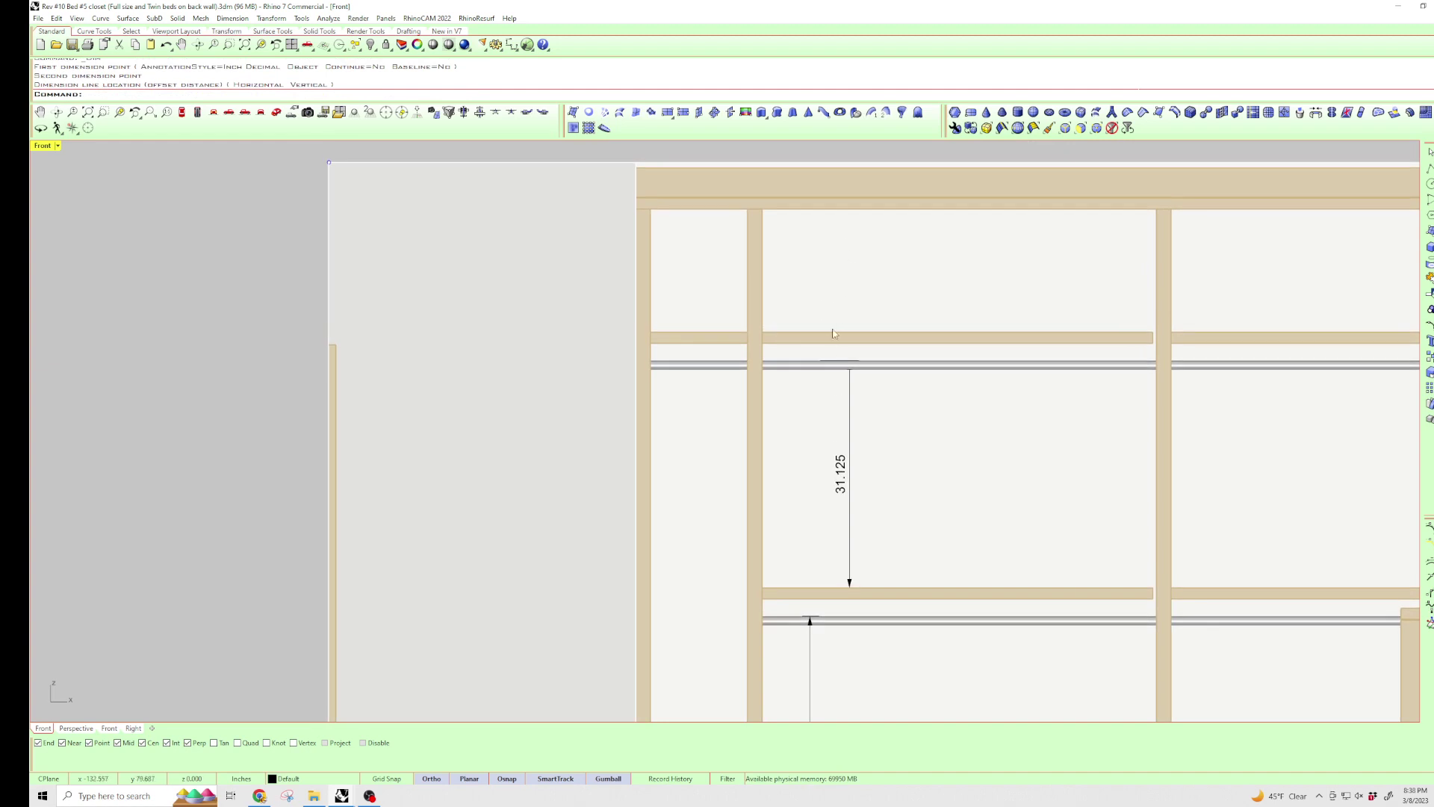
scroll(838, 318, "down", 1)
scroll(839, 318, "down", 1)
scroll(839, 318, "down", 2)
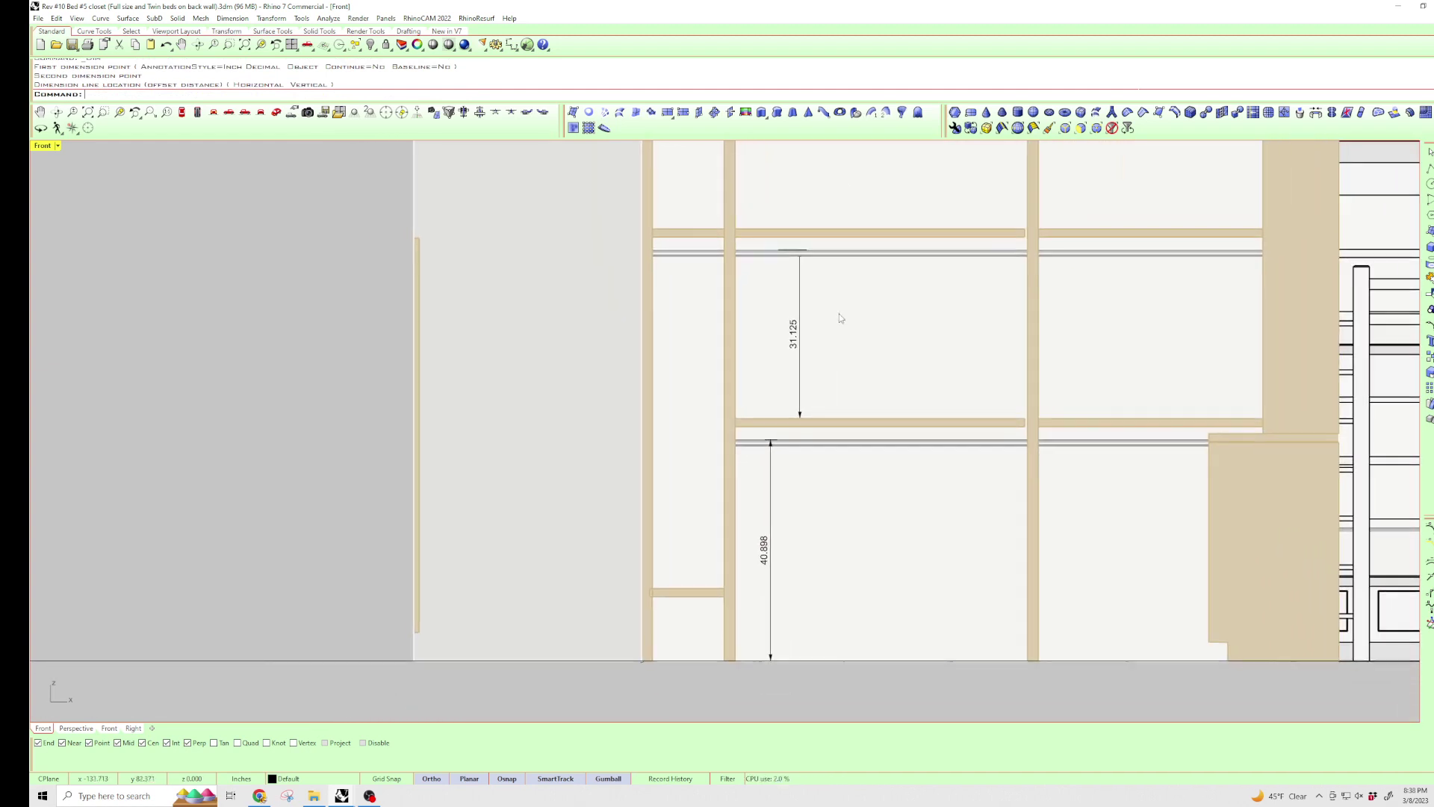
- Back in Perspective, measure the top two drawer heights with Distance, reading 6.141 and 6.875
left_click(275, 112)
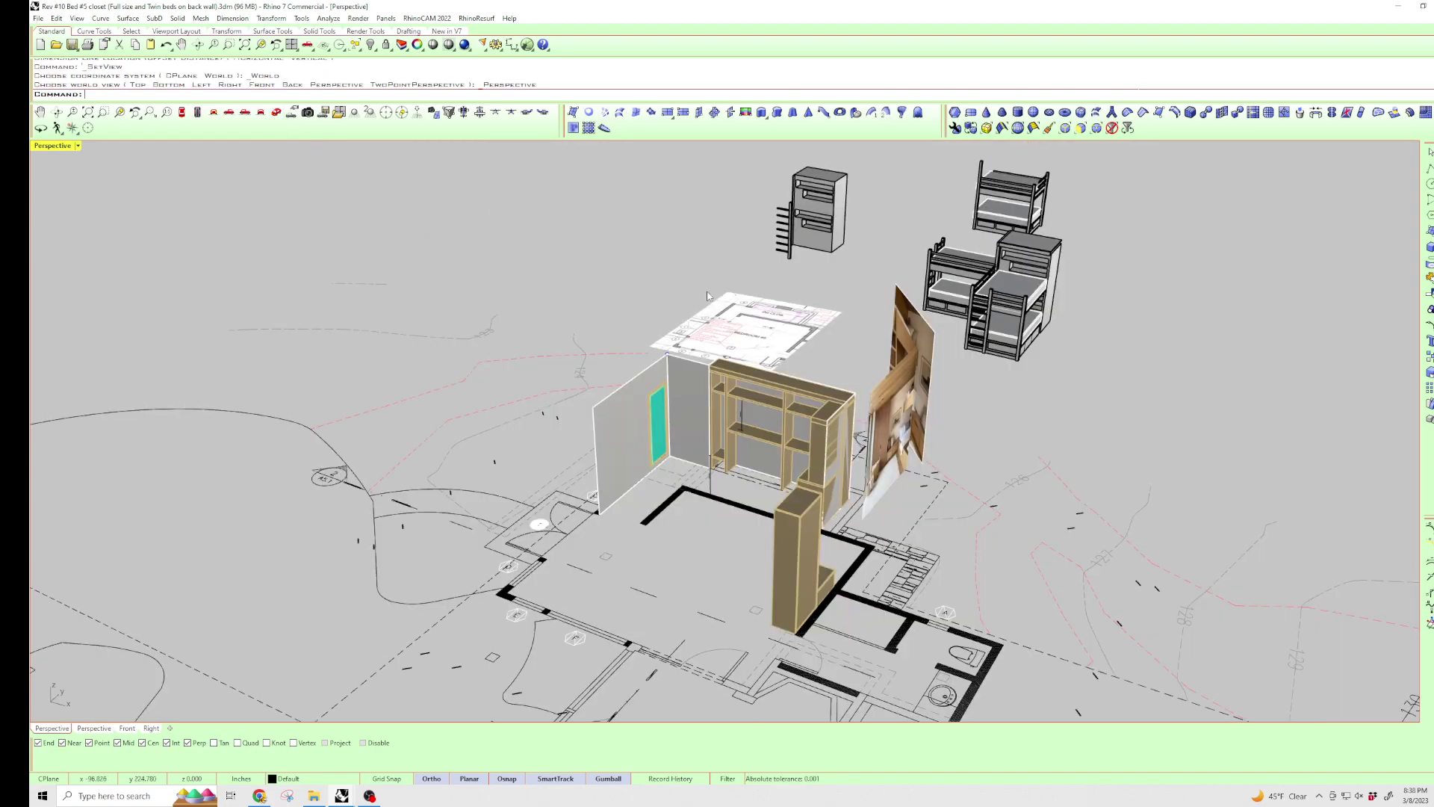
right_click_drag(919, 392, 789, 389)
scroll(790, 387, "up", 2)
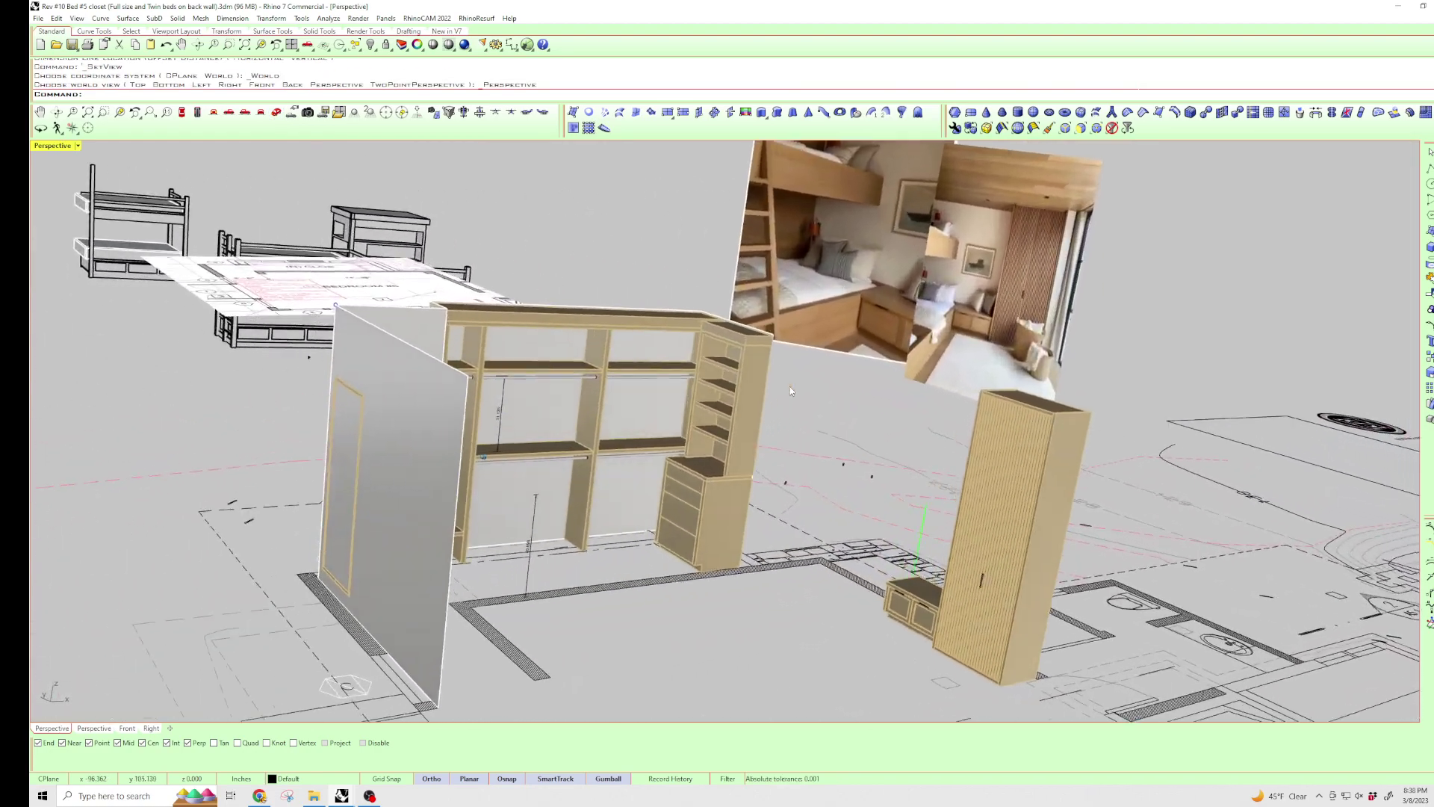
scroll(790, 387, "up", 2)
scroll(782, 404, "up", 2)
scroll(687, 534, "up", 2)
scroll(694, 505, "up", 2)
scroll(766, 433, "up", 2)
scroll(812, 418, "up", 2)
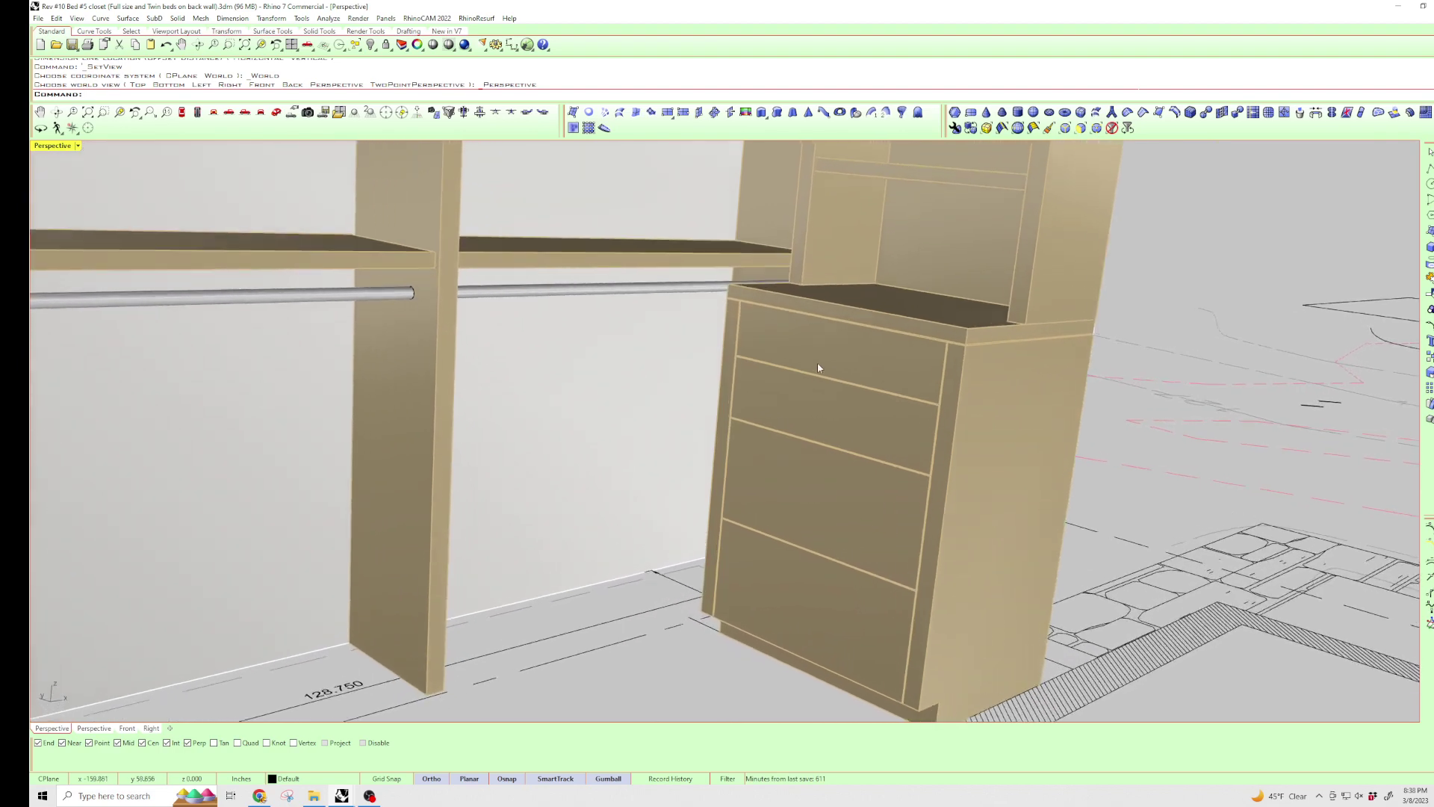
scroll(822, 321, "up", 2)
scroll(822, 321, "up", 2)
scroll(759, 321, "up", 2)
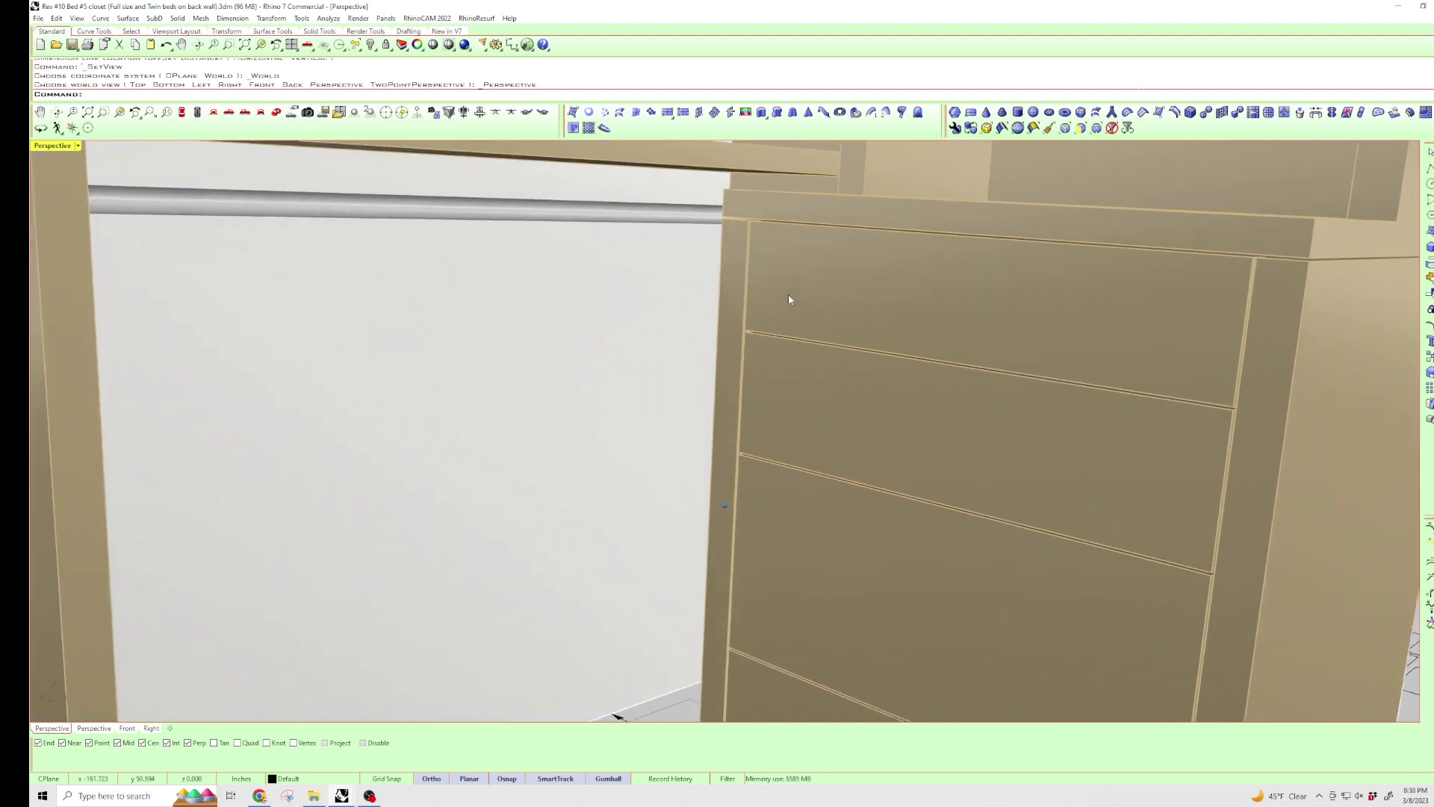
scroll(788, 298, "up", 2)
scroll(834, 305, "up", 1)
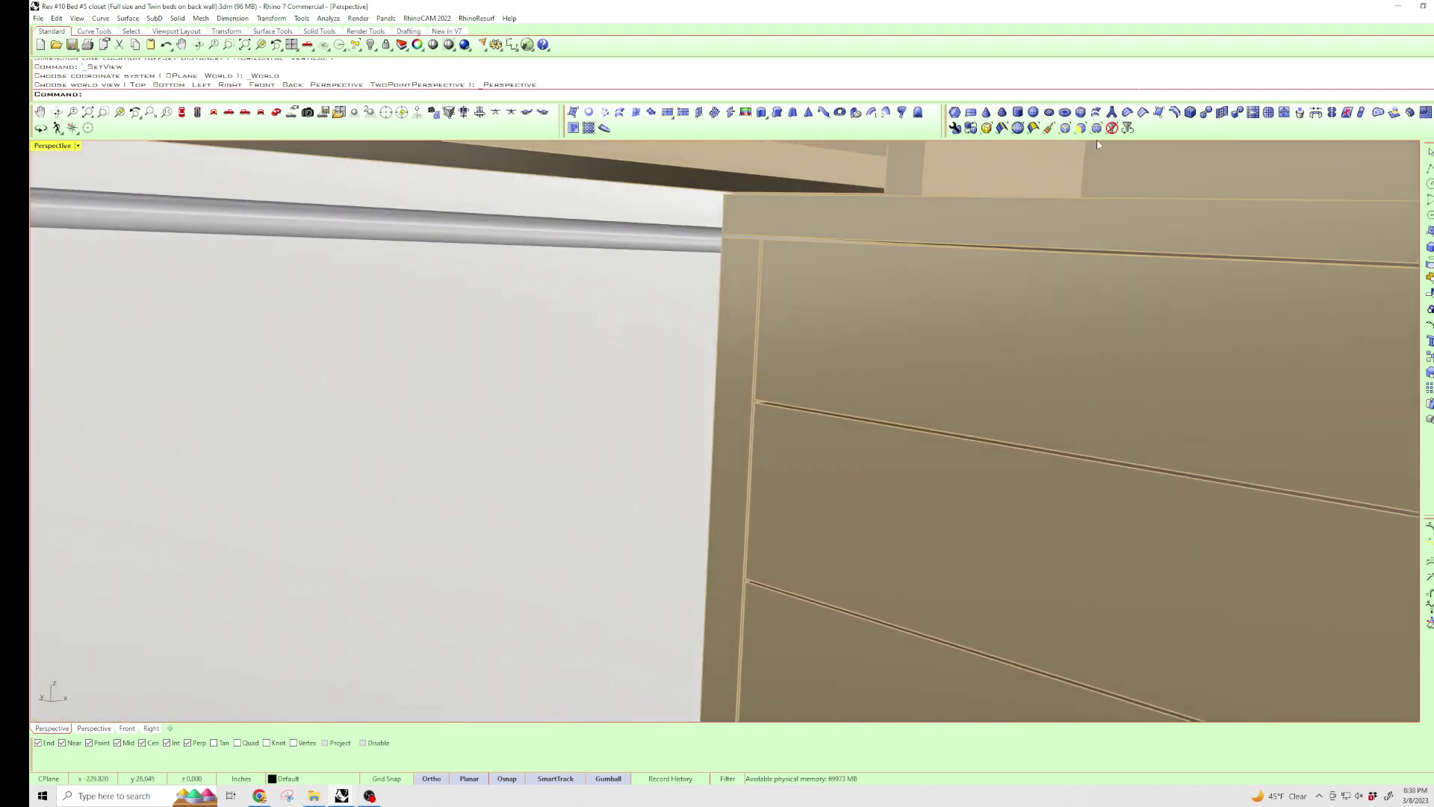
left_click(584, 133)
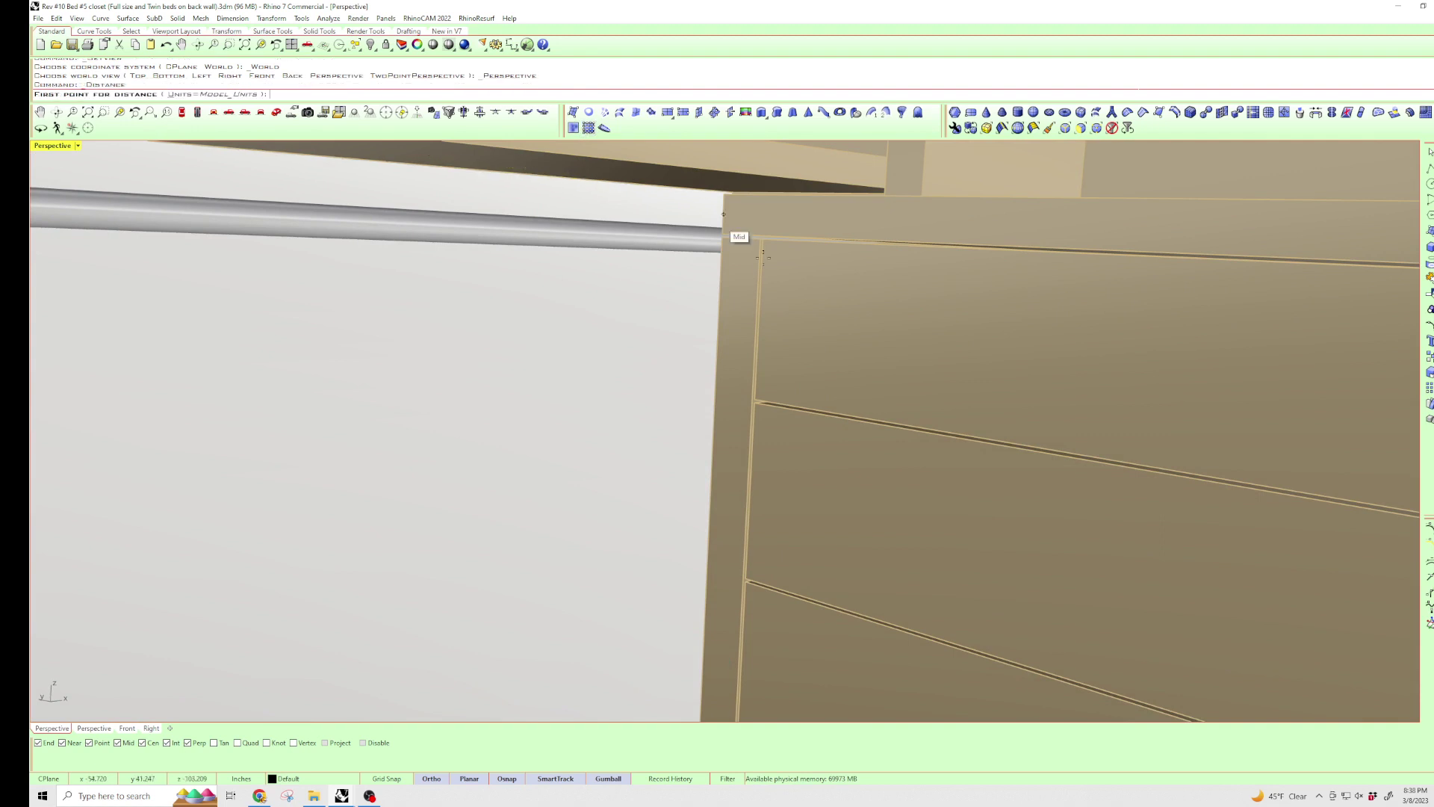
left_click(762, 240)
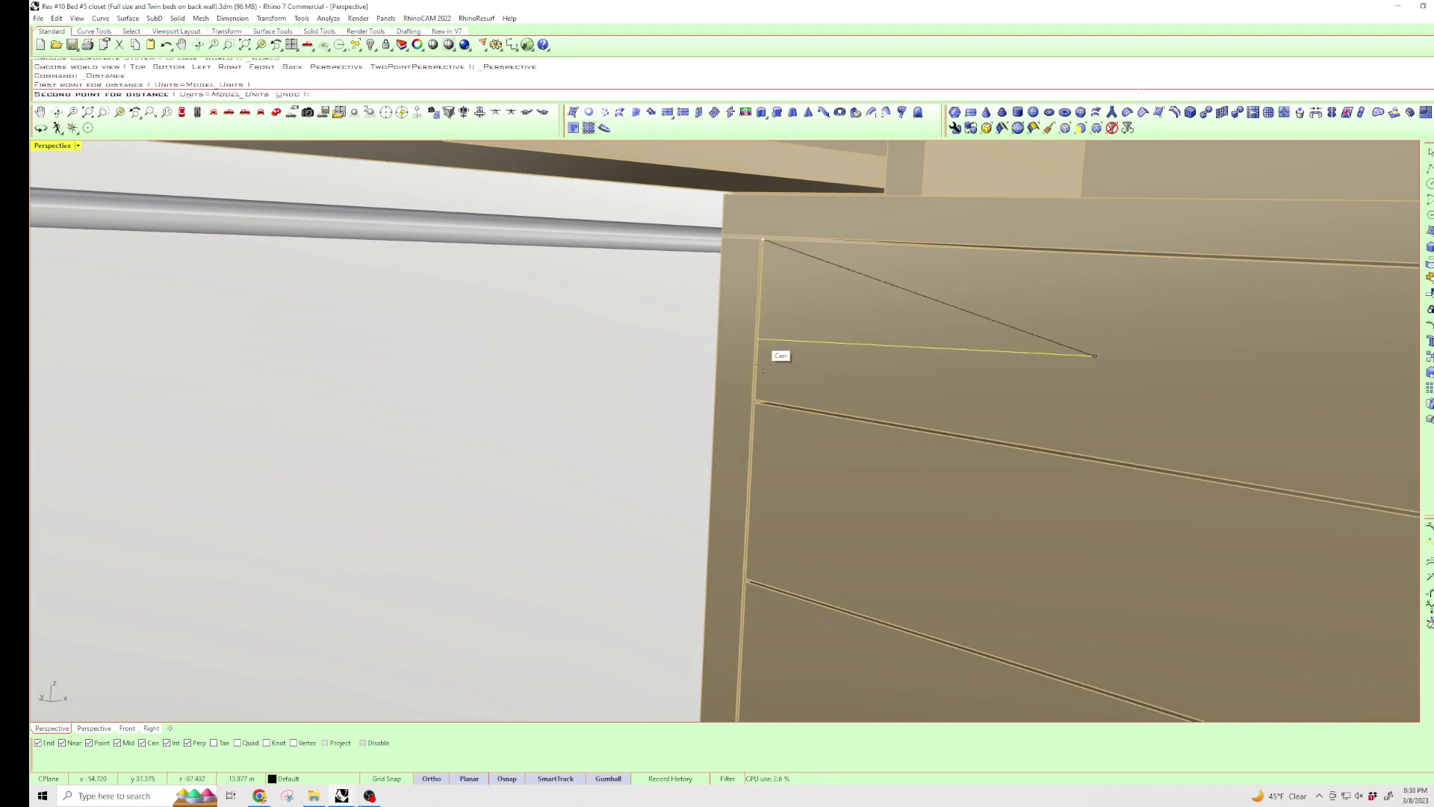
left_click(762, 399)
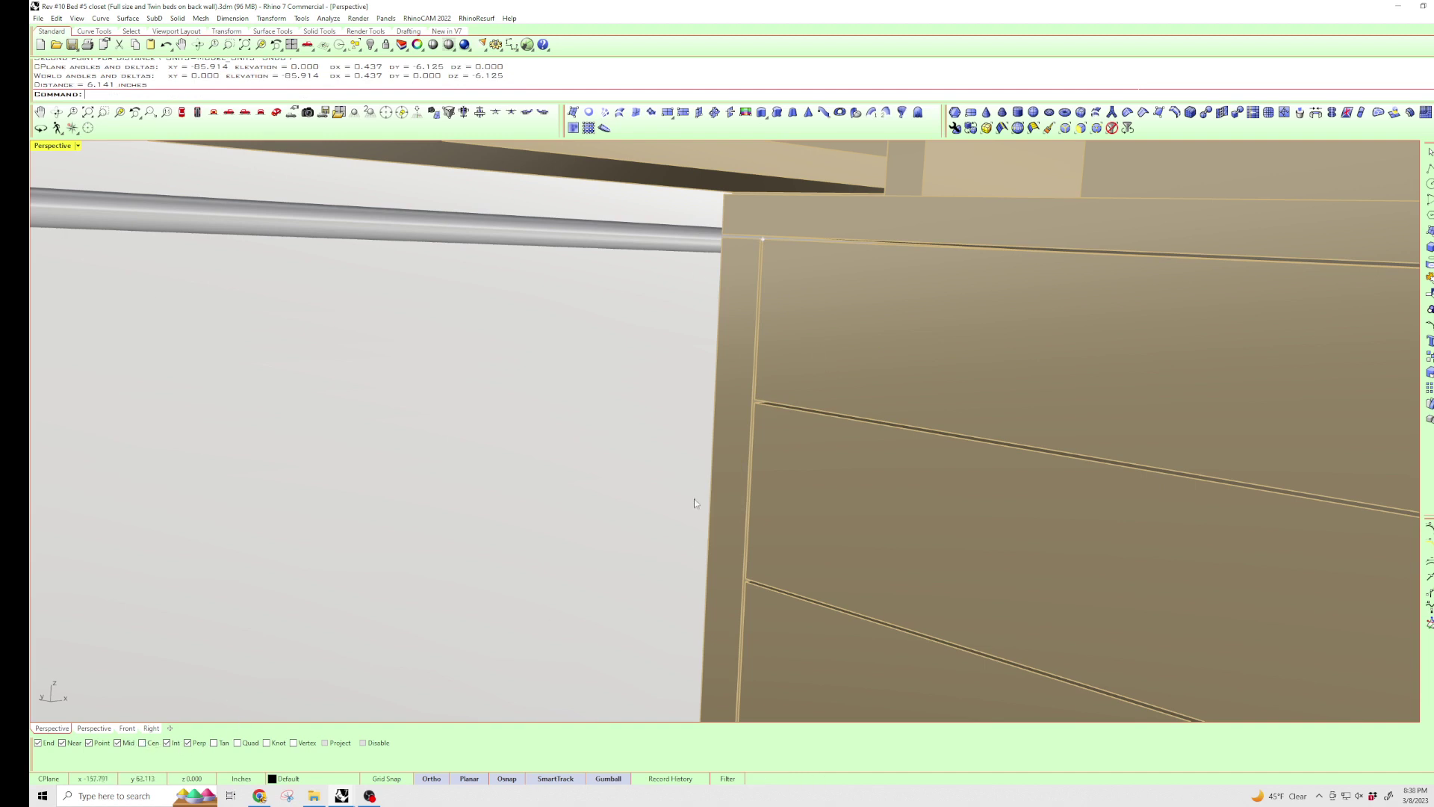
middle_click(766, 429)
left_click(798, 431)
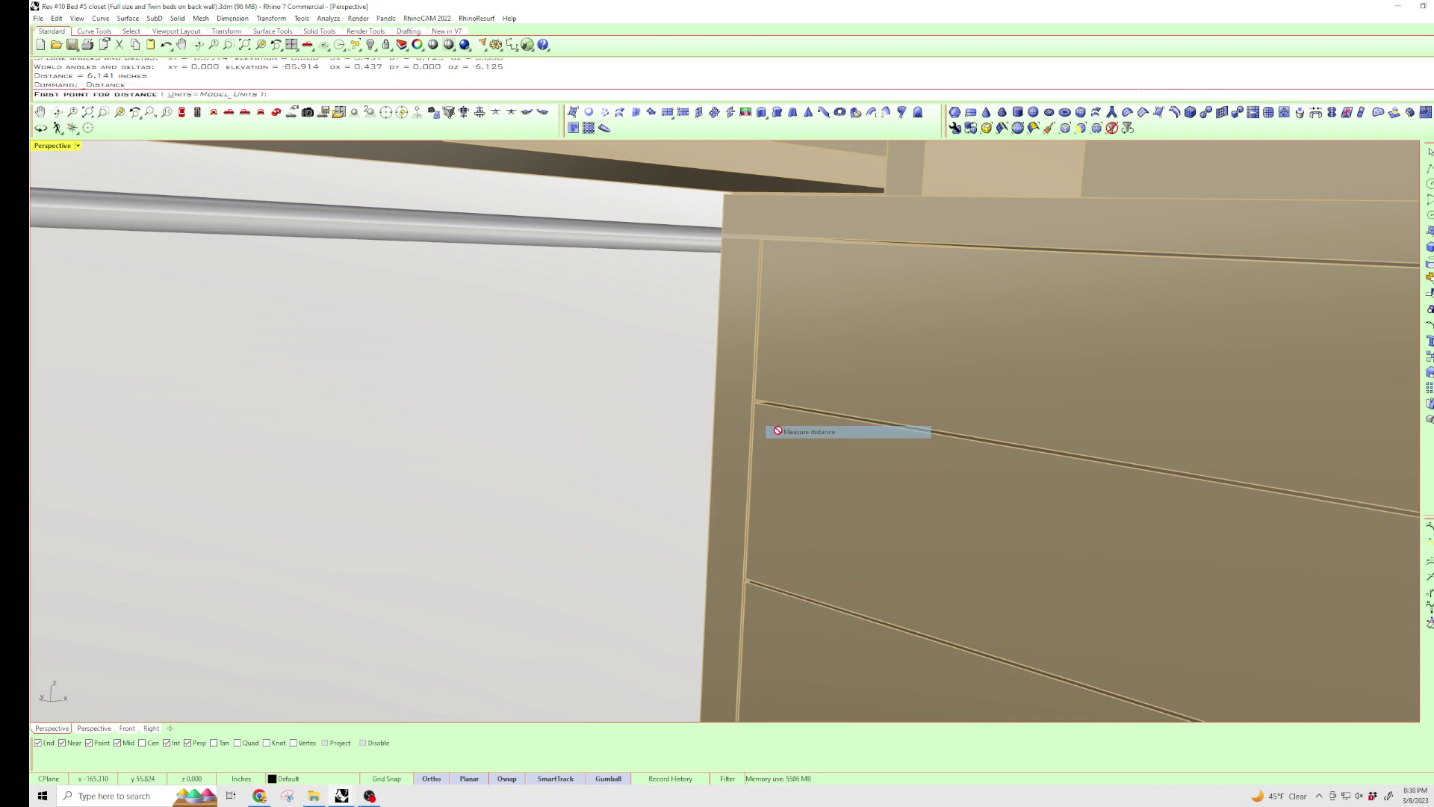
left_click(757, 406)
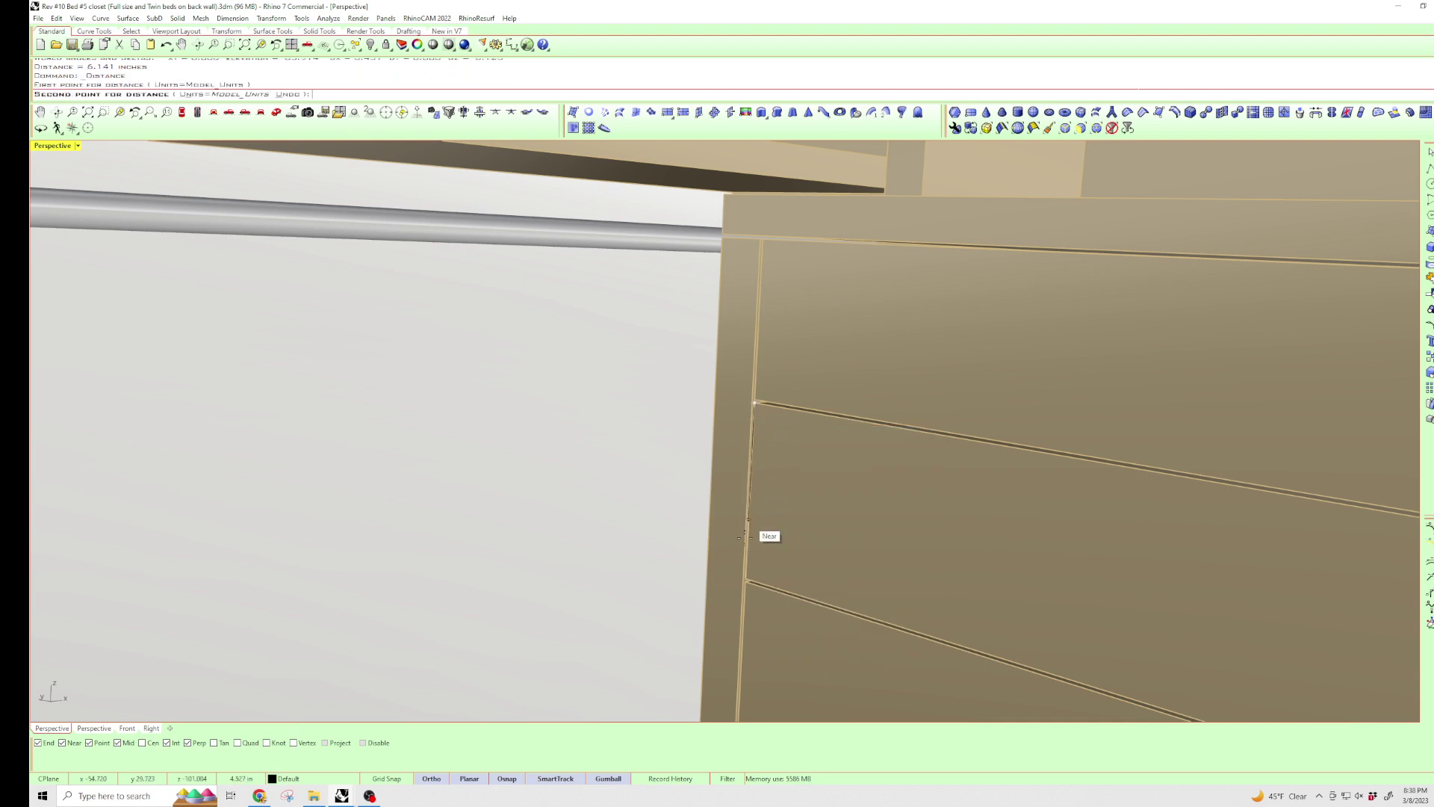
left_click(744, 579)
scroll(742, 579, "down", 2)
scroll(741, 579, "down", 3)
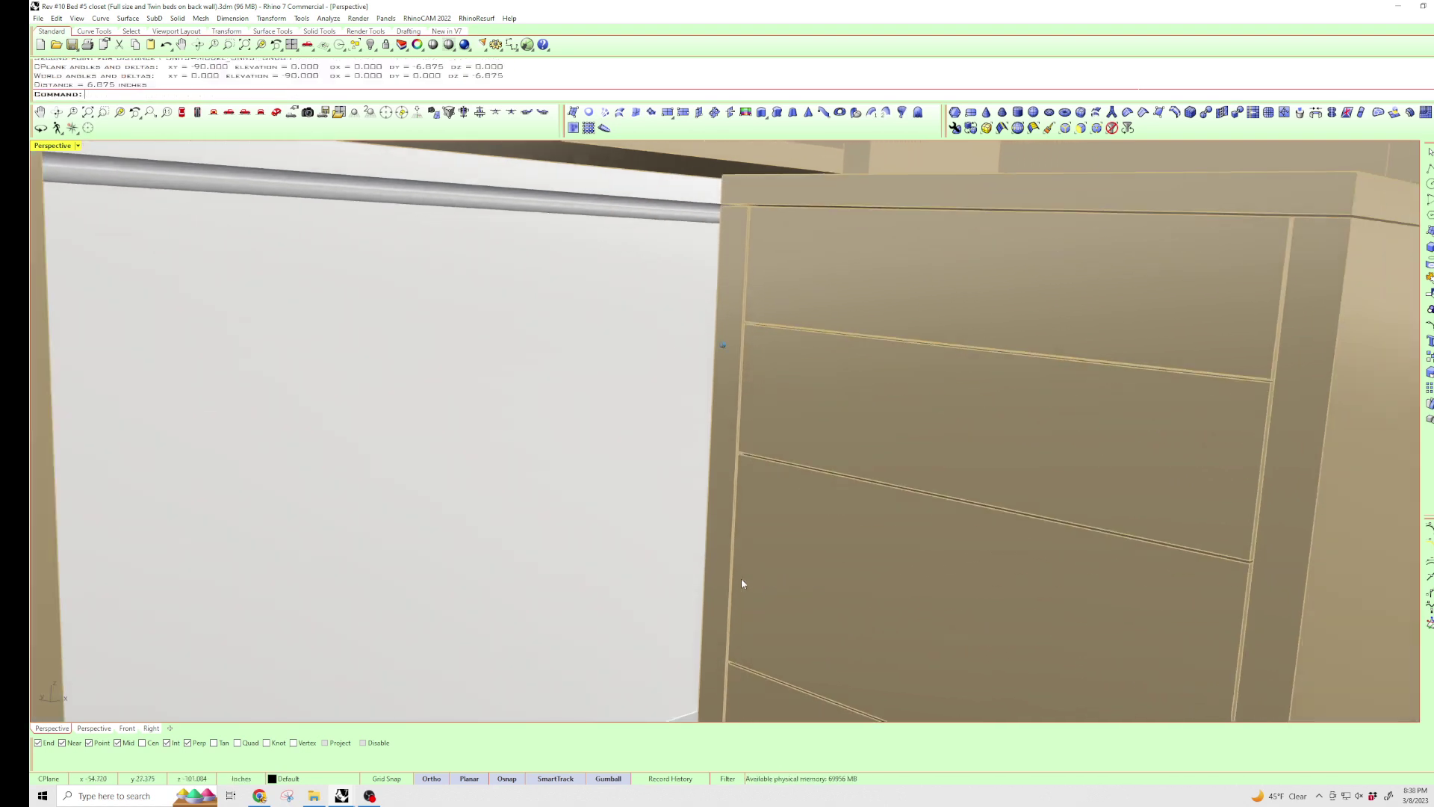
scroll(742, 578, "down", 3)
scroll(741, 578, "up", 2)
scroll(916, 424, "up", 2)
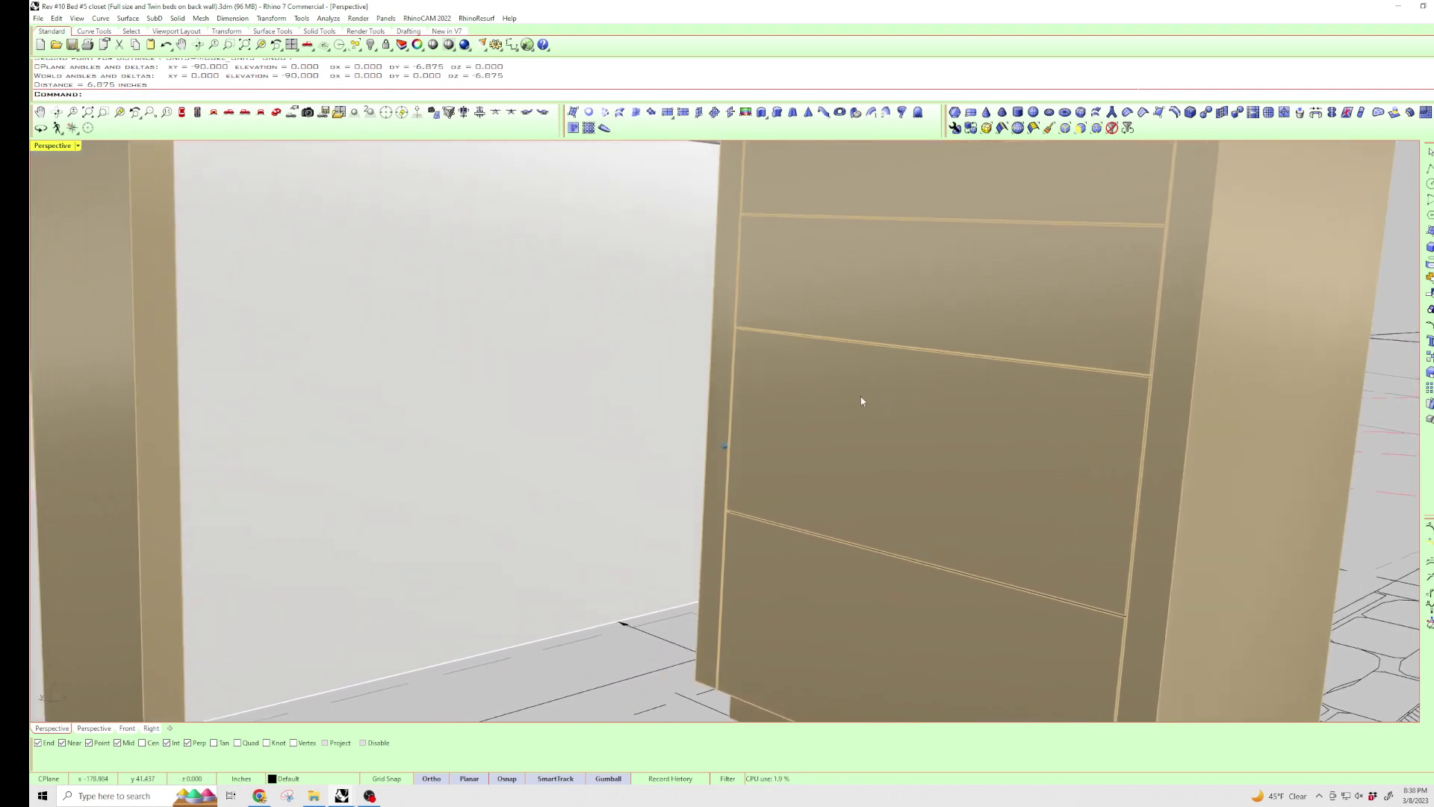
scroll(862, 401, "up", 3)
- Measure the lower drawer fronts with Distance, reading 11.822 and 11.990 inches
key("Return")
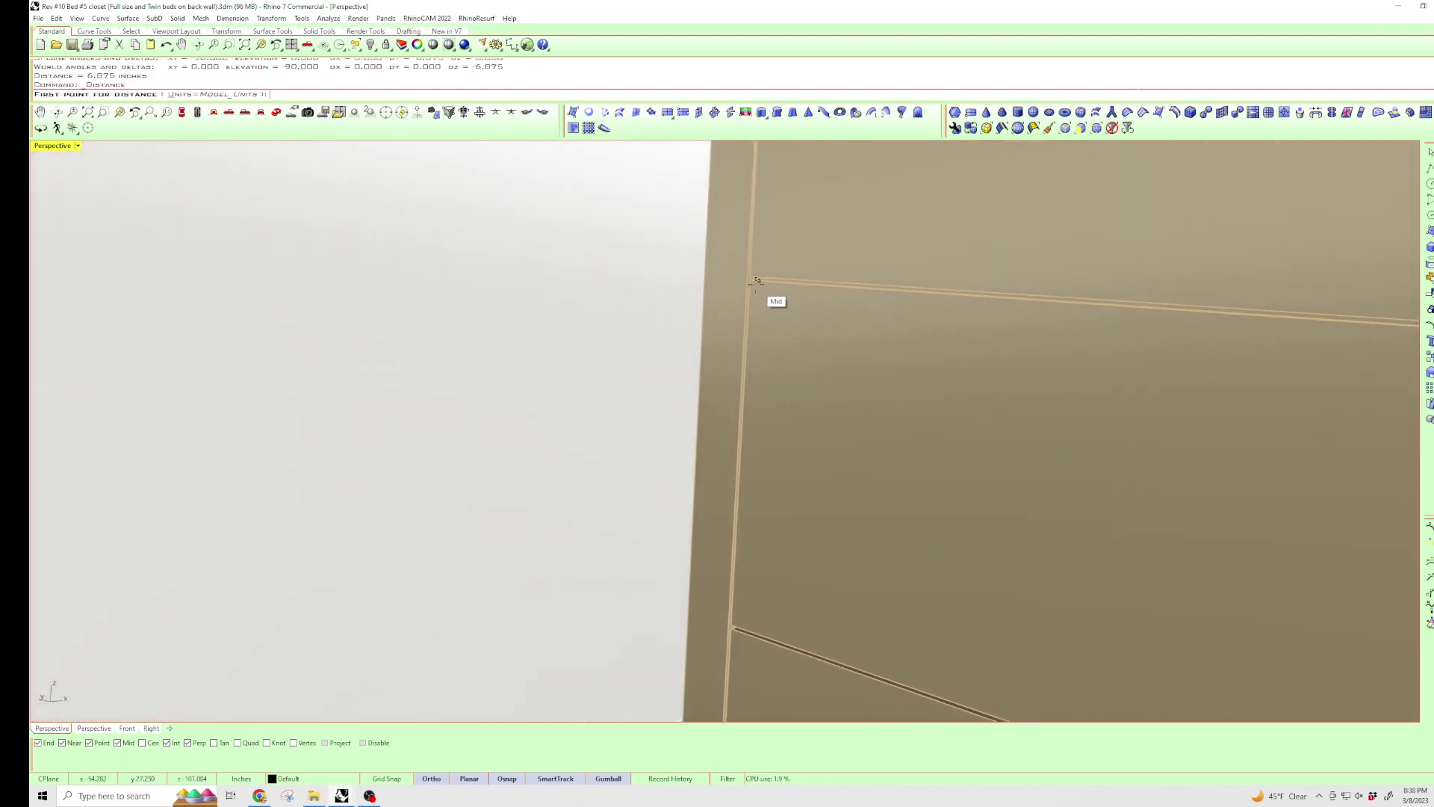
left_click(758, 281)
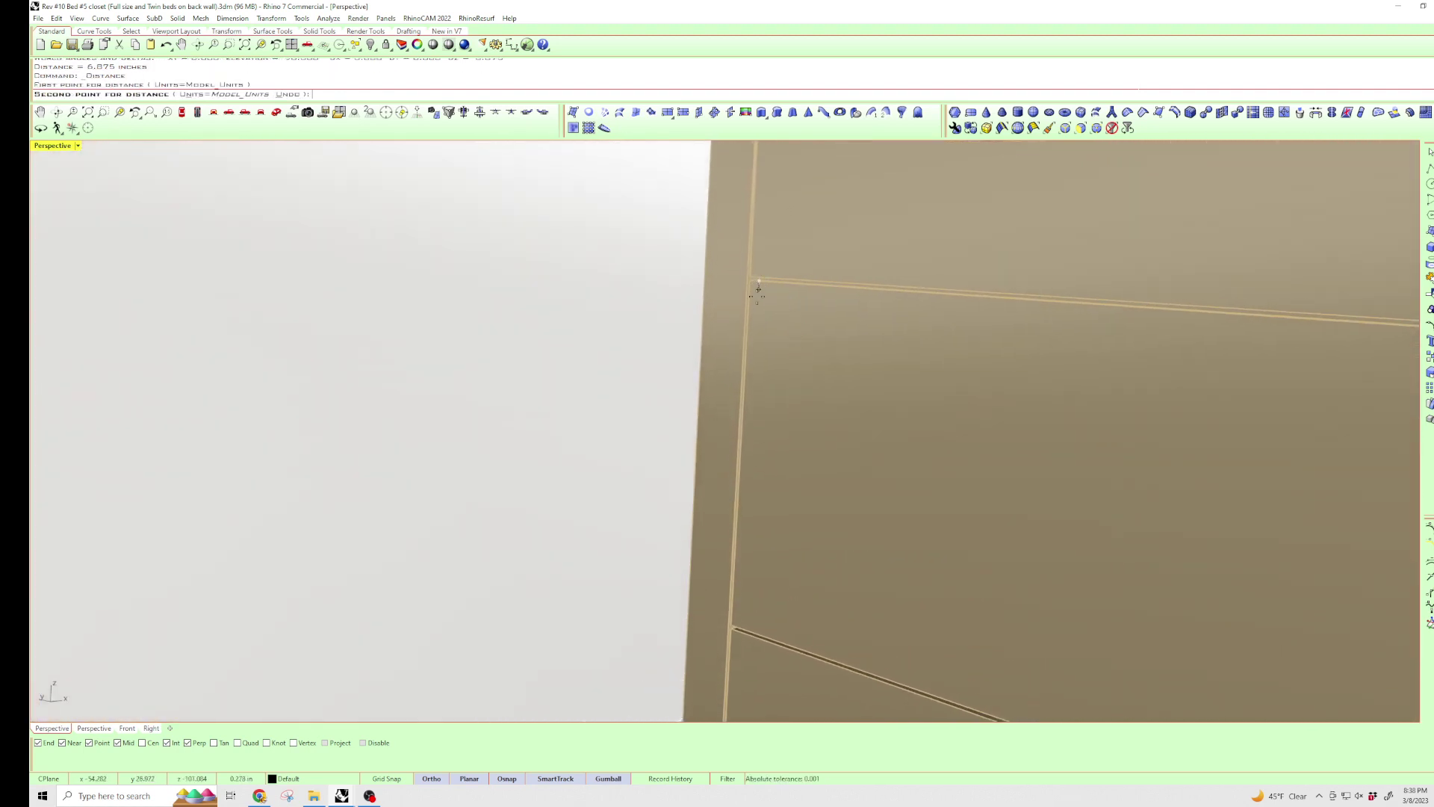
left_click(739, 630)
scroll(746, 623, "down", 1)
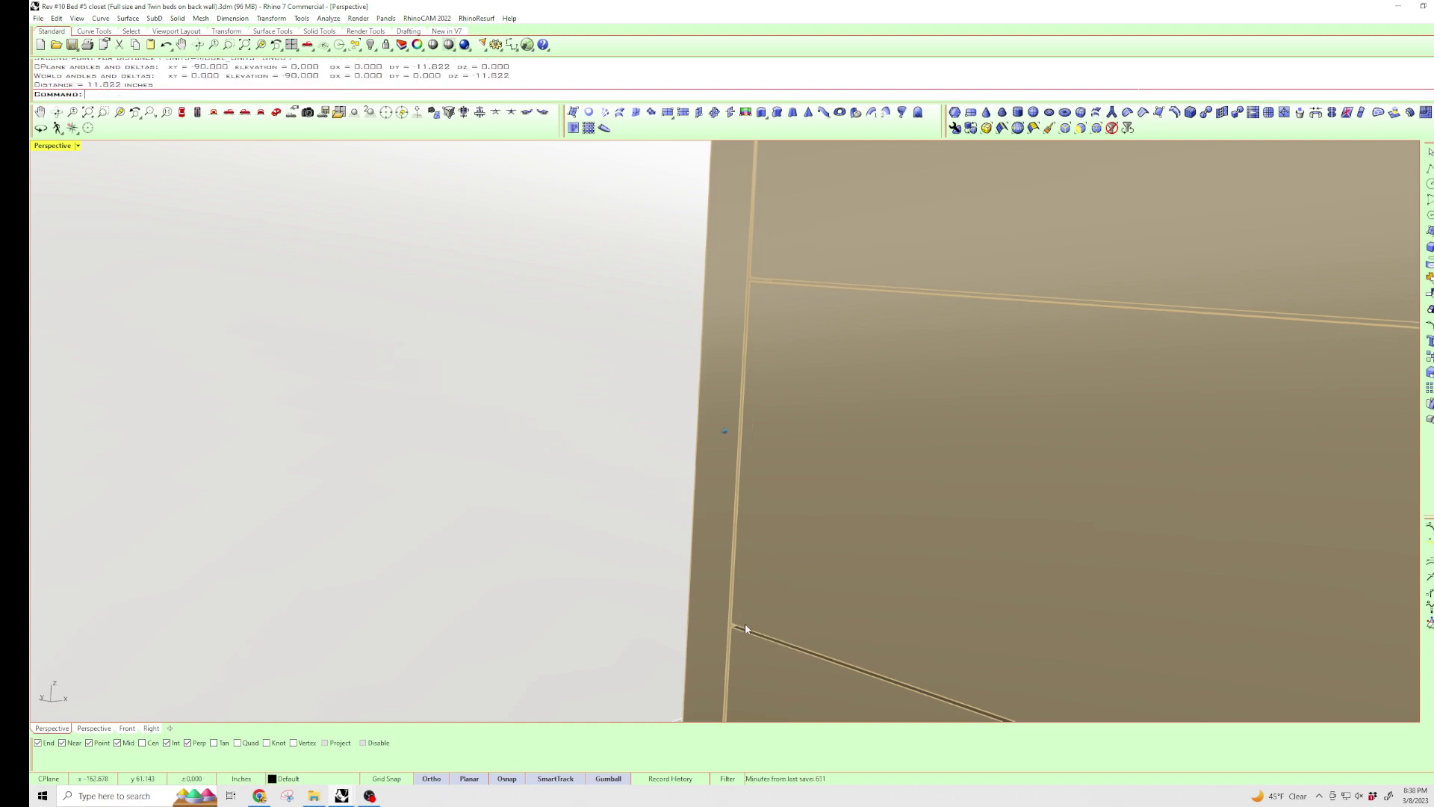
scroll(746, 624, "down", 2)
scroll(744, 623, "down", 3)
scroll(848, 603, "down", 2)
scroll(848, 602, "up", 3)
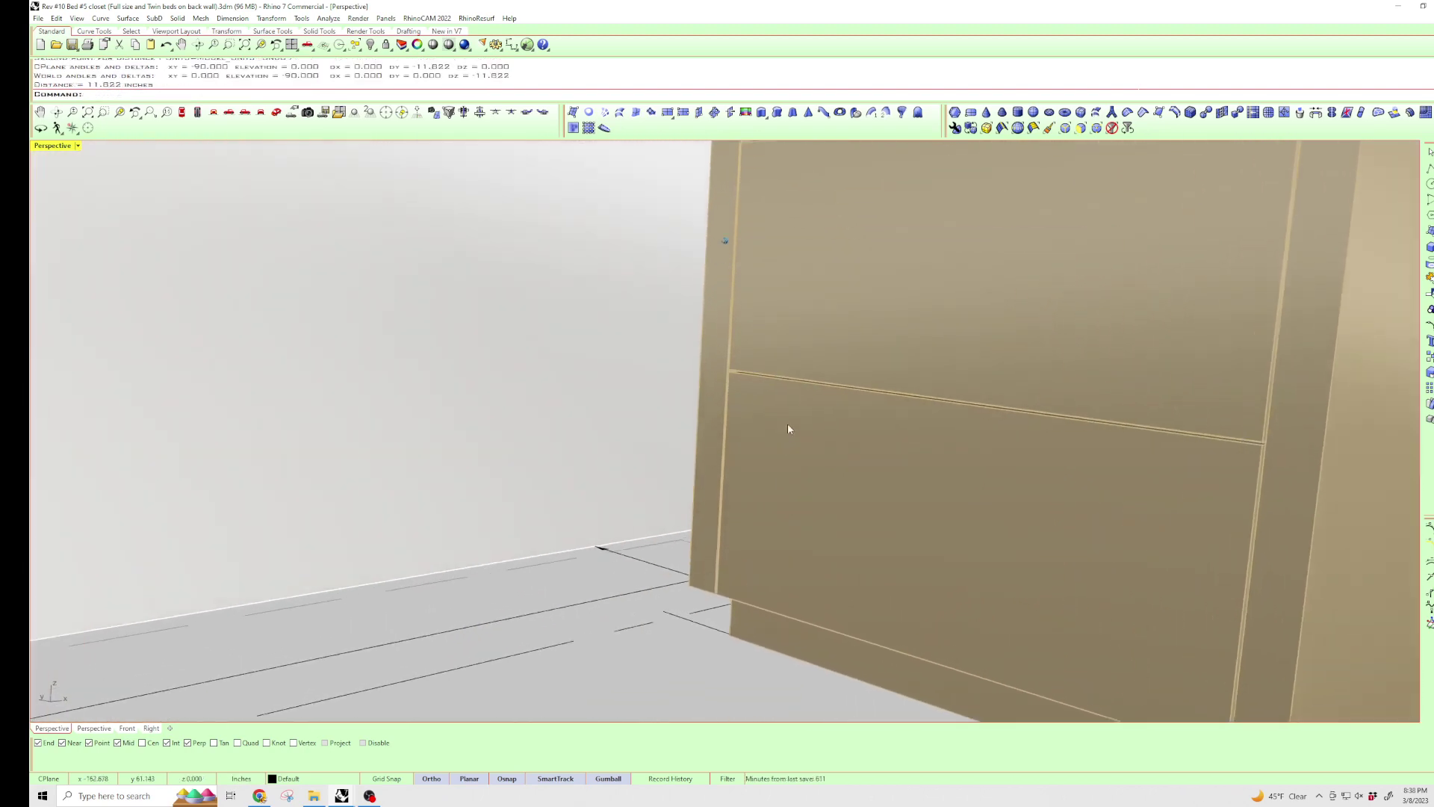
scroll(788, 422, "up", 1)
key("Return")
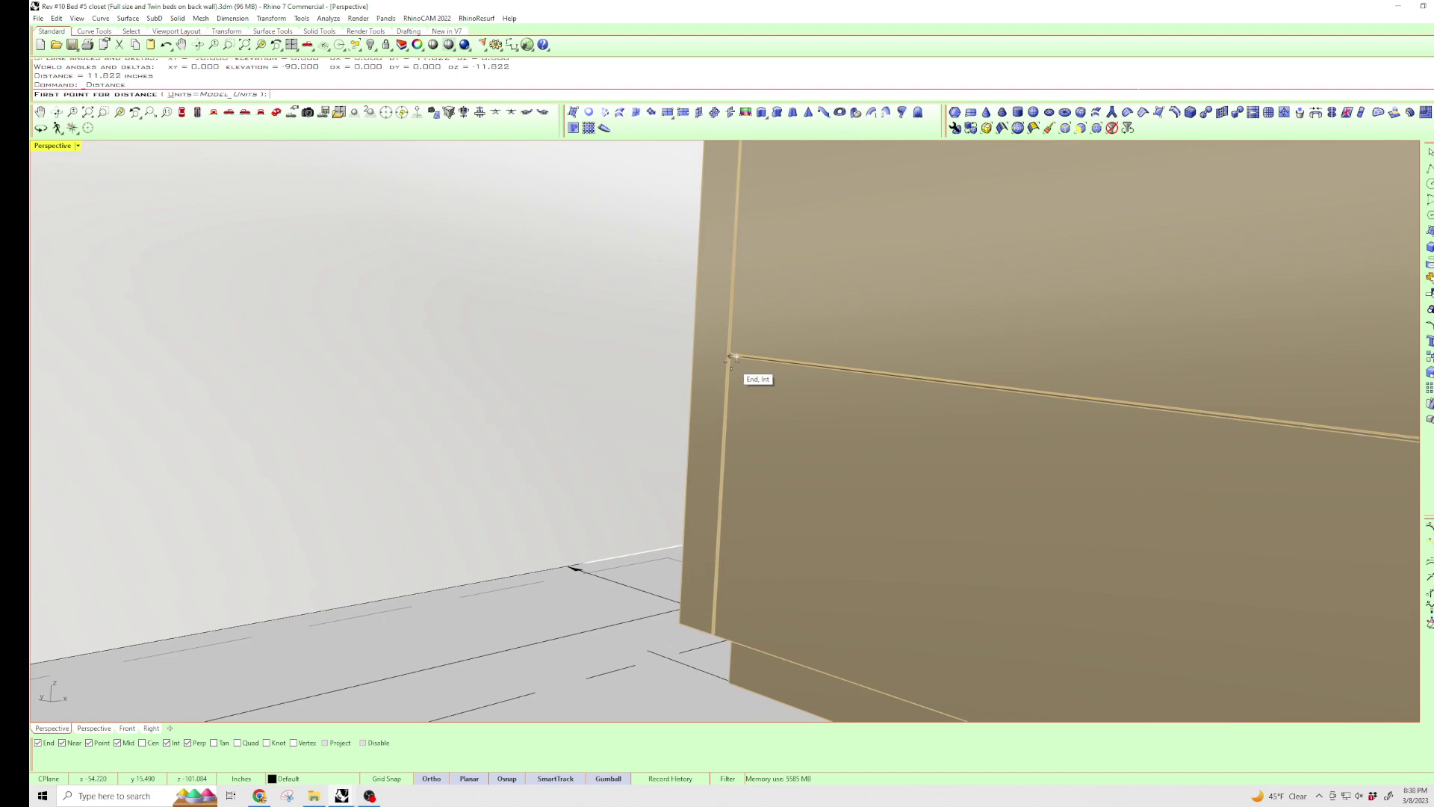
left_click(729, 359)
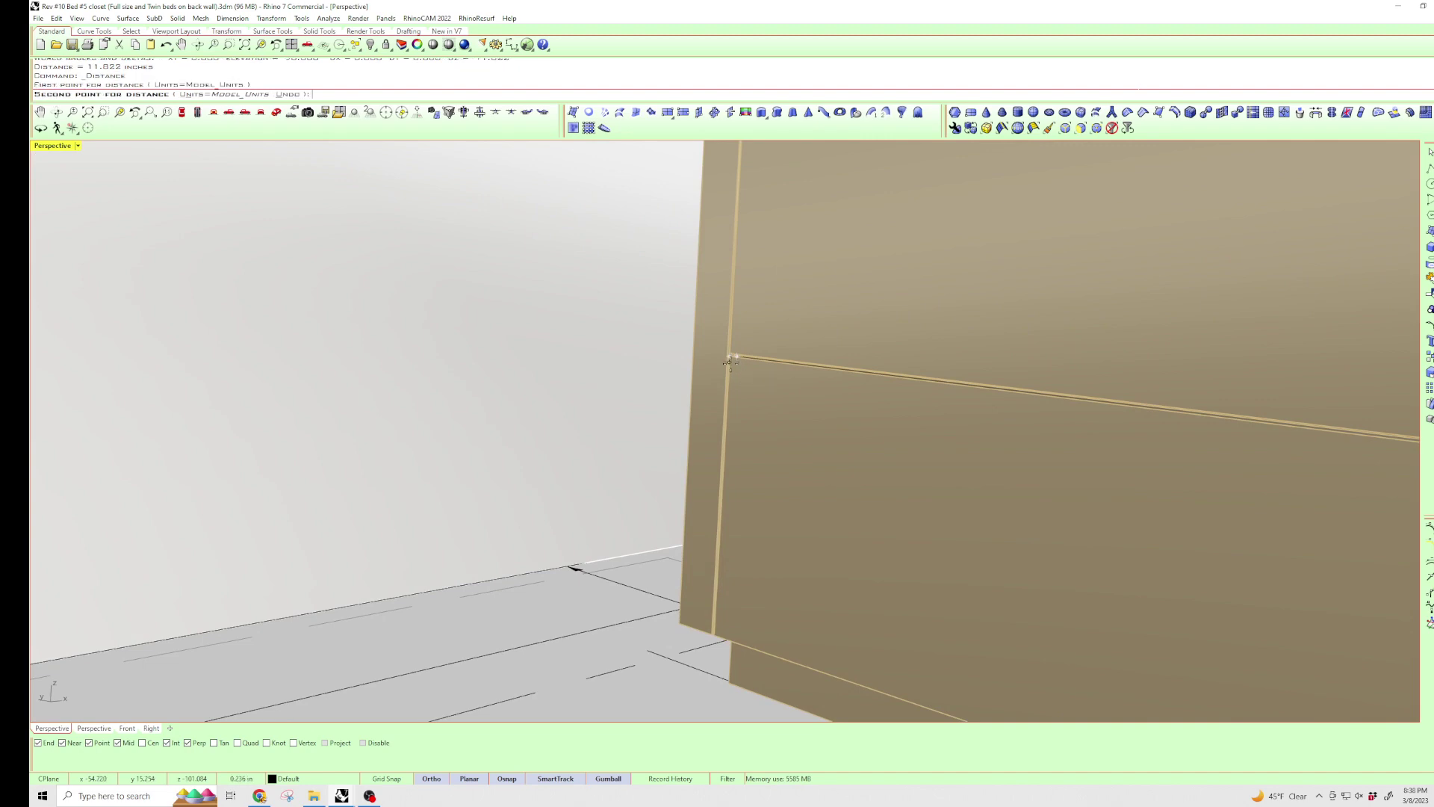
left_click(717, 633)
scroll(706, 636, "down", 3)
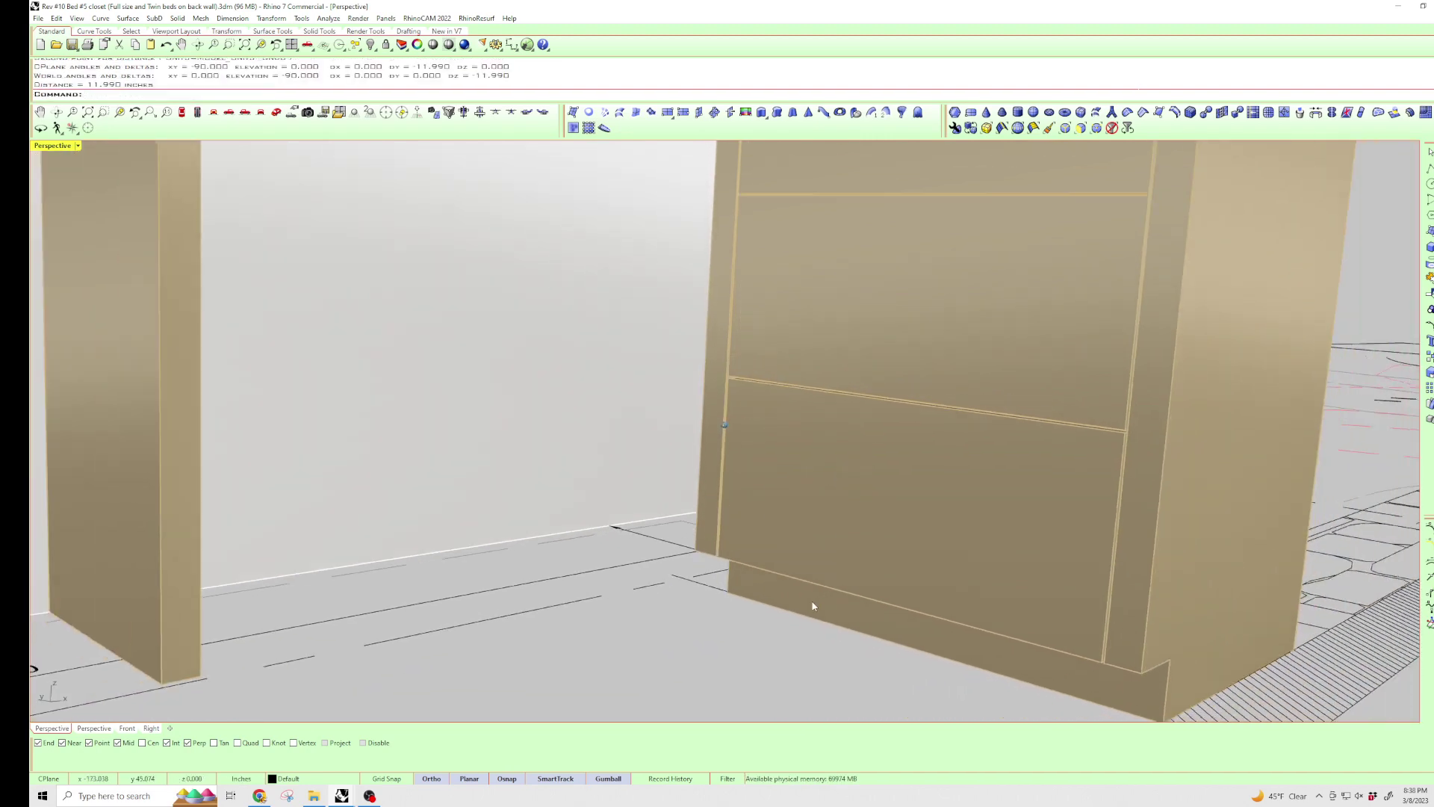
scroll(816, 598, "down", 3)
mouse_move(868, 388)
right_mouse_down()
mouse_move(882, 272)
mouse_move(862, 259)
right_mouse_up()
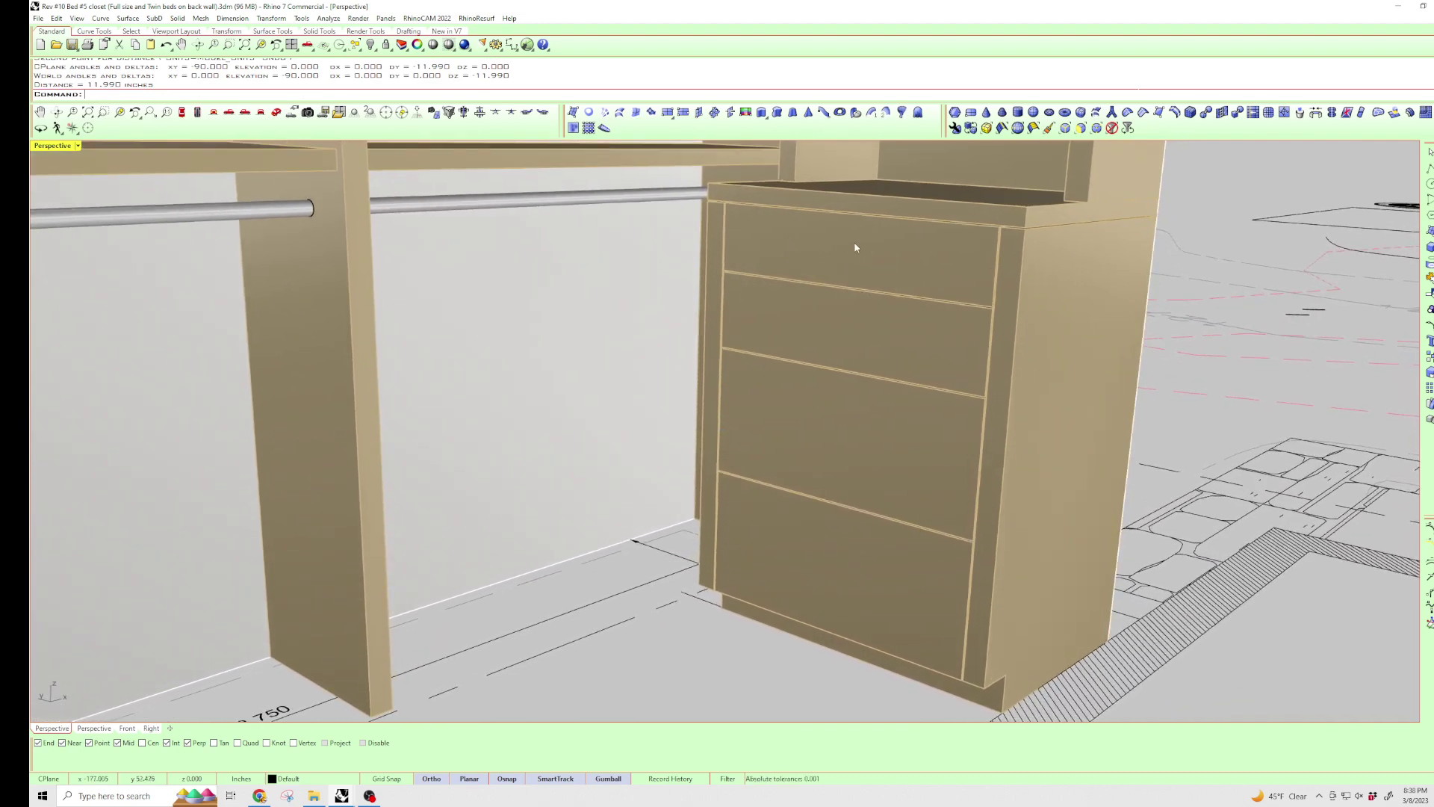
right_click_drag(830, 341, 866, 437)
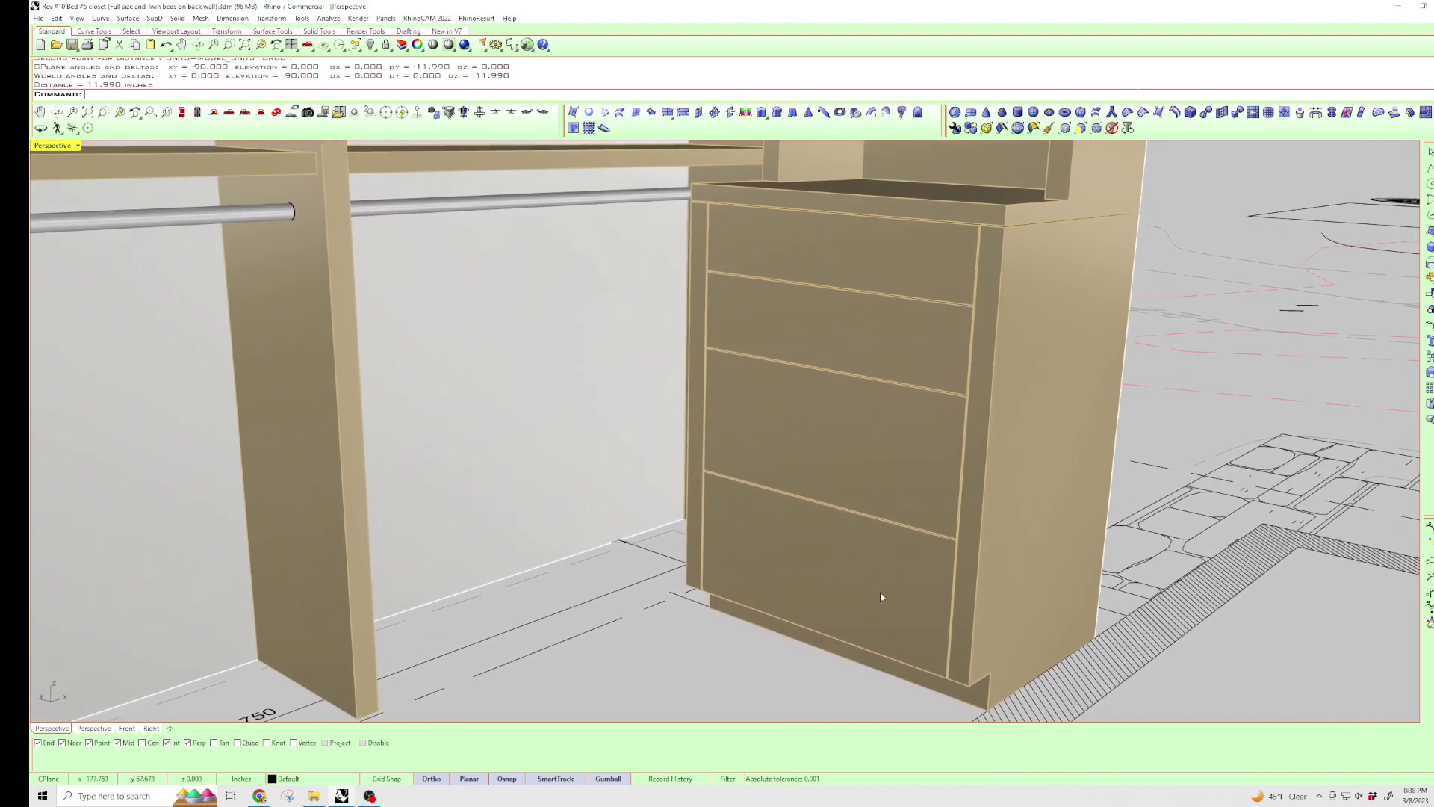
scroll(800, 494, "down", 5)
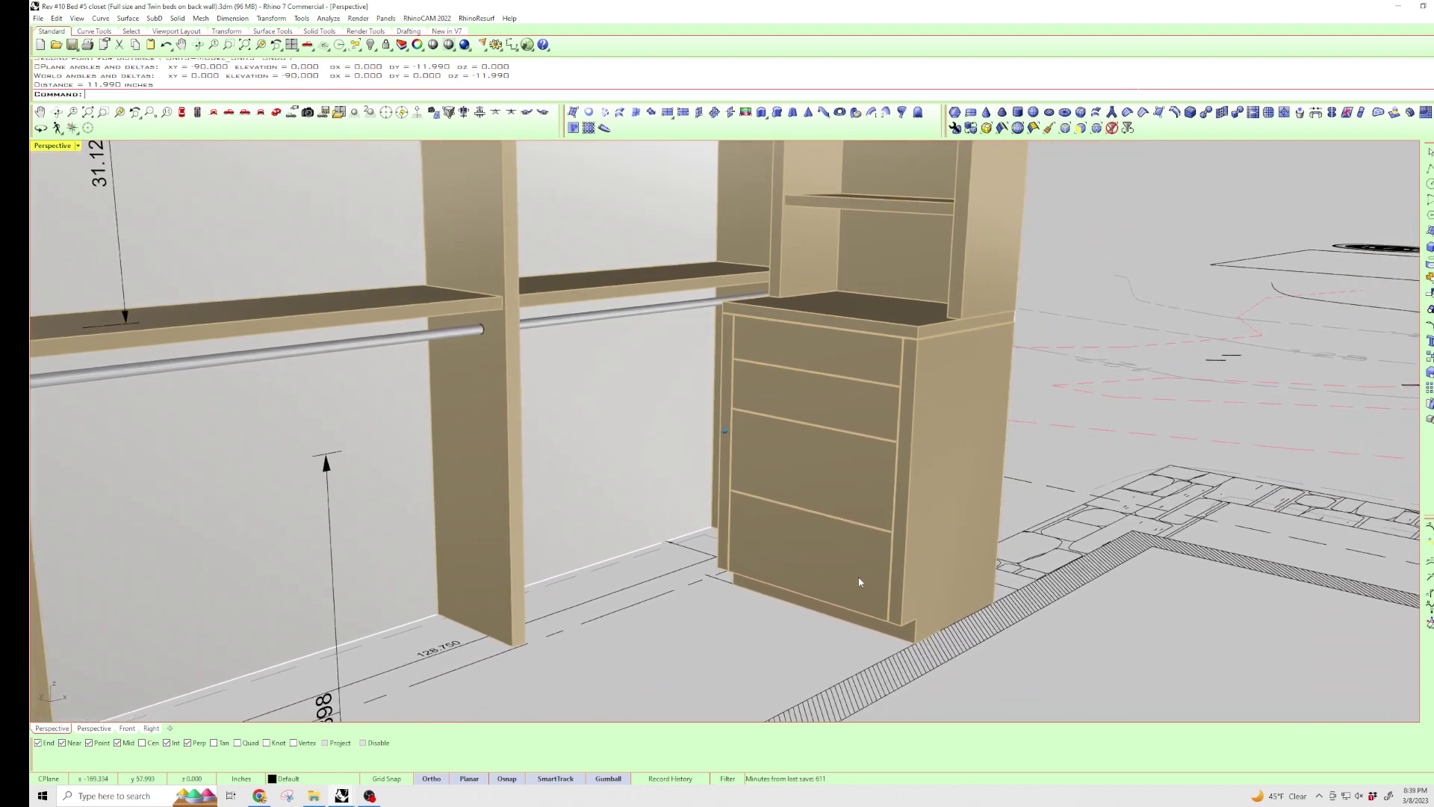
right_click_drag(860, 581, 961, 330)
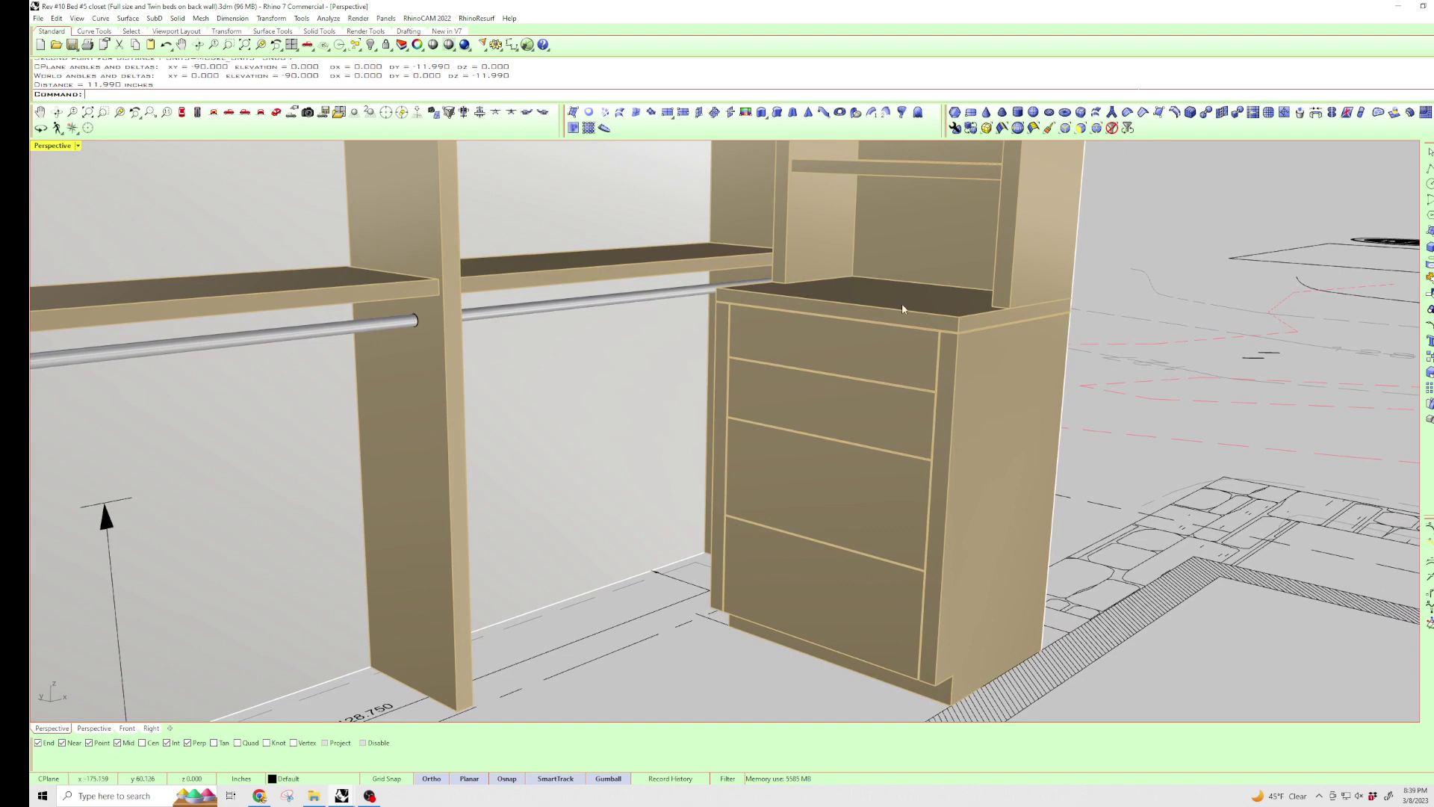
mouse_move(902, 304)
right_mouse_down()
mouse_move(903, 355)
mouse_move(876, 413)
mouse_move(862, 328)
mouse_move(720, 360)
mouse_move(519, 337)
right_mouse_up()
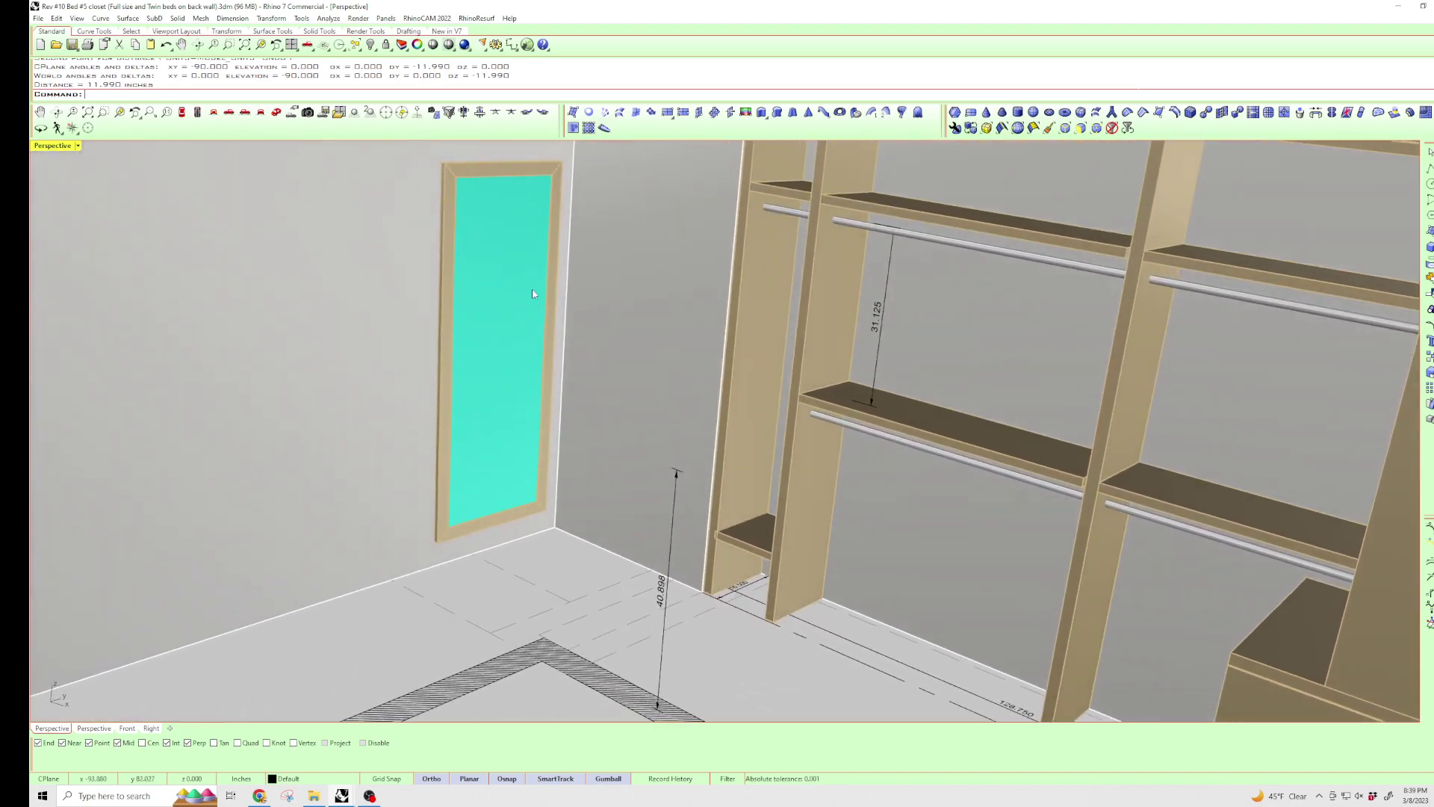
scroll(534, 294, "up", 2)
scroll(537, 247, "up", 2)
scroll(544, 239, "up", 2)
scroll(506, 283, "up", 2)
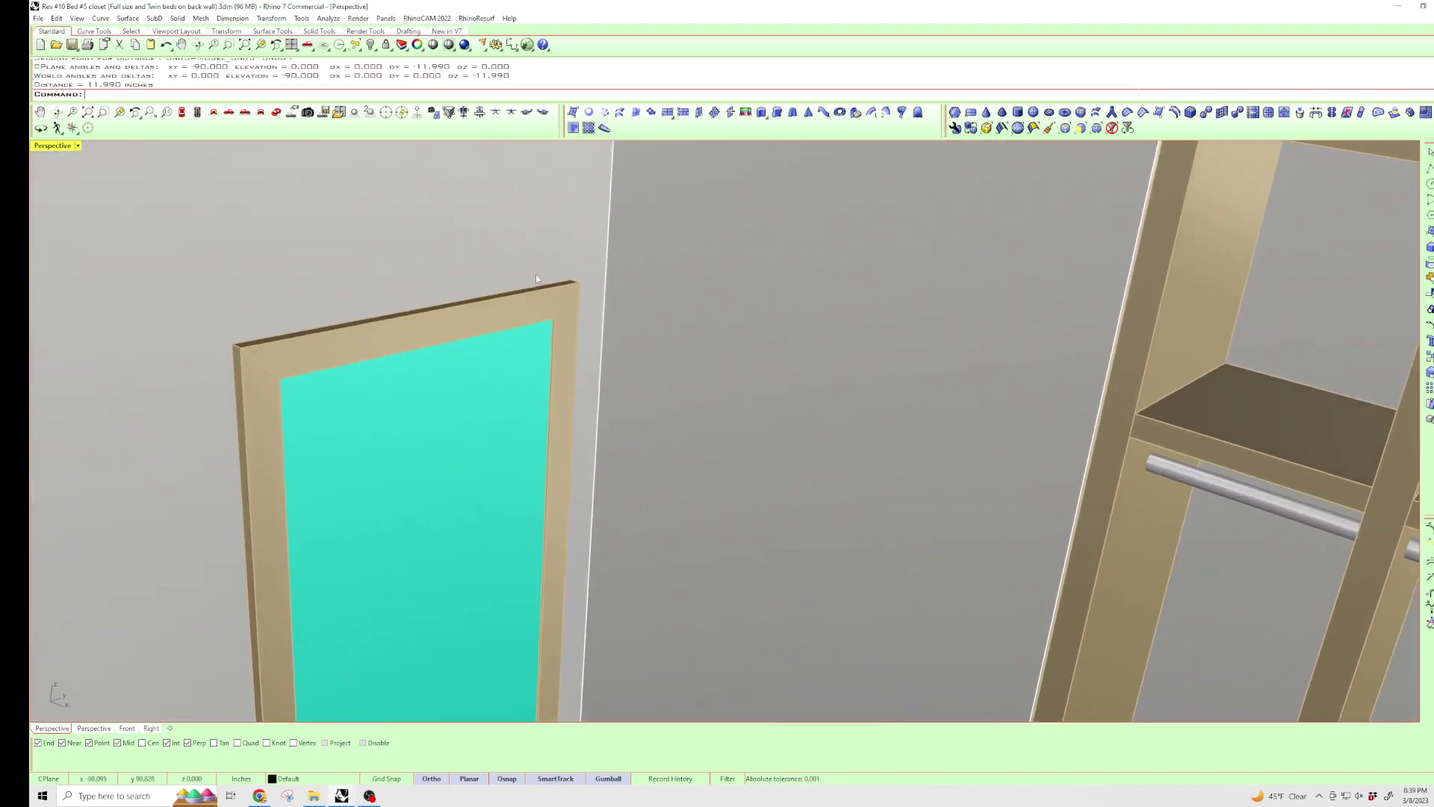
scroll(549, 276, "up", 2)
- Measure 28.303 inches across the top of the mirror frame with Distance
key("Return")
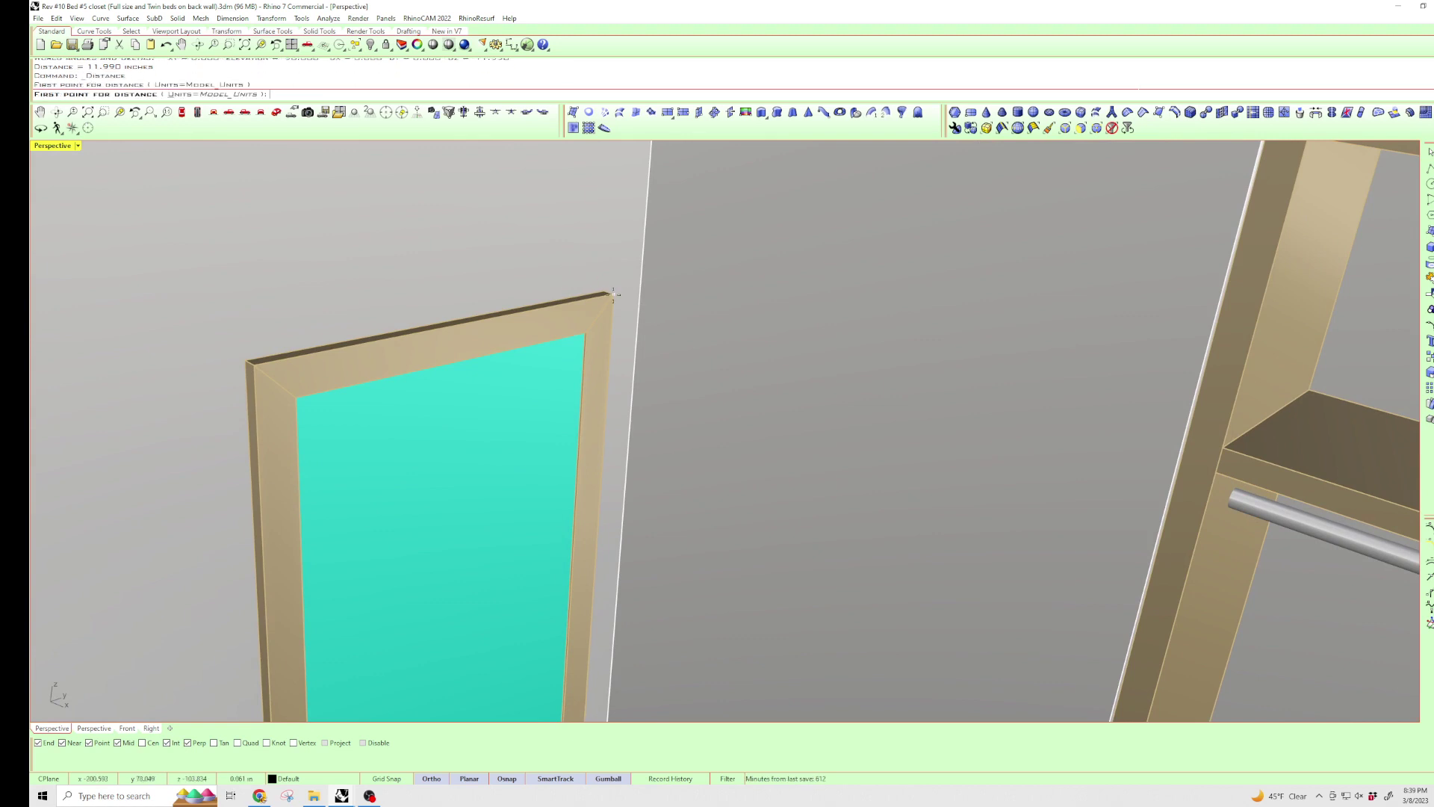
left_click(255, 369)
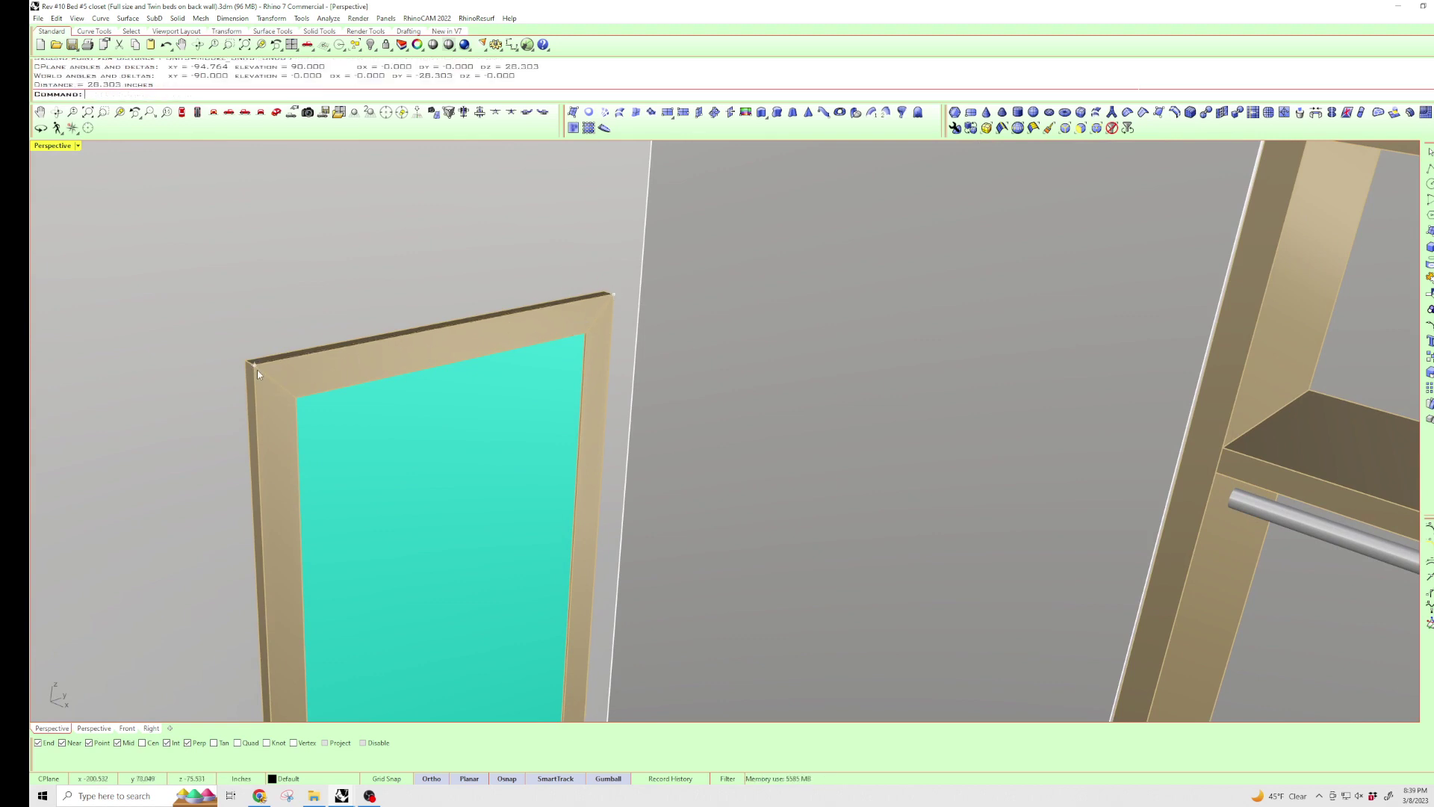
mouse_move(262, 365)
right_mouse_down()
mouse_move(344, 239)
mouse_move(390, 394)
right_mouse_up()
- Measure 72.747 inches from the mirror's top corner down to the floor, then show mirror and closet together
key("Return")
left_click(343, 239)
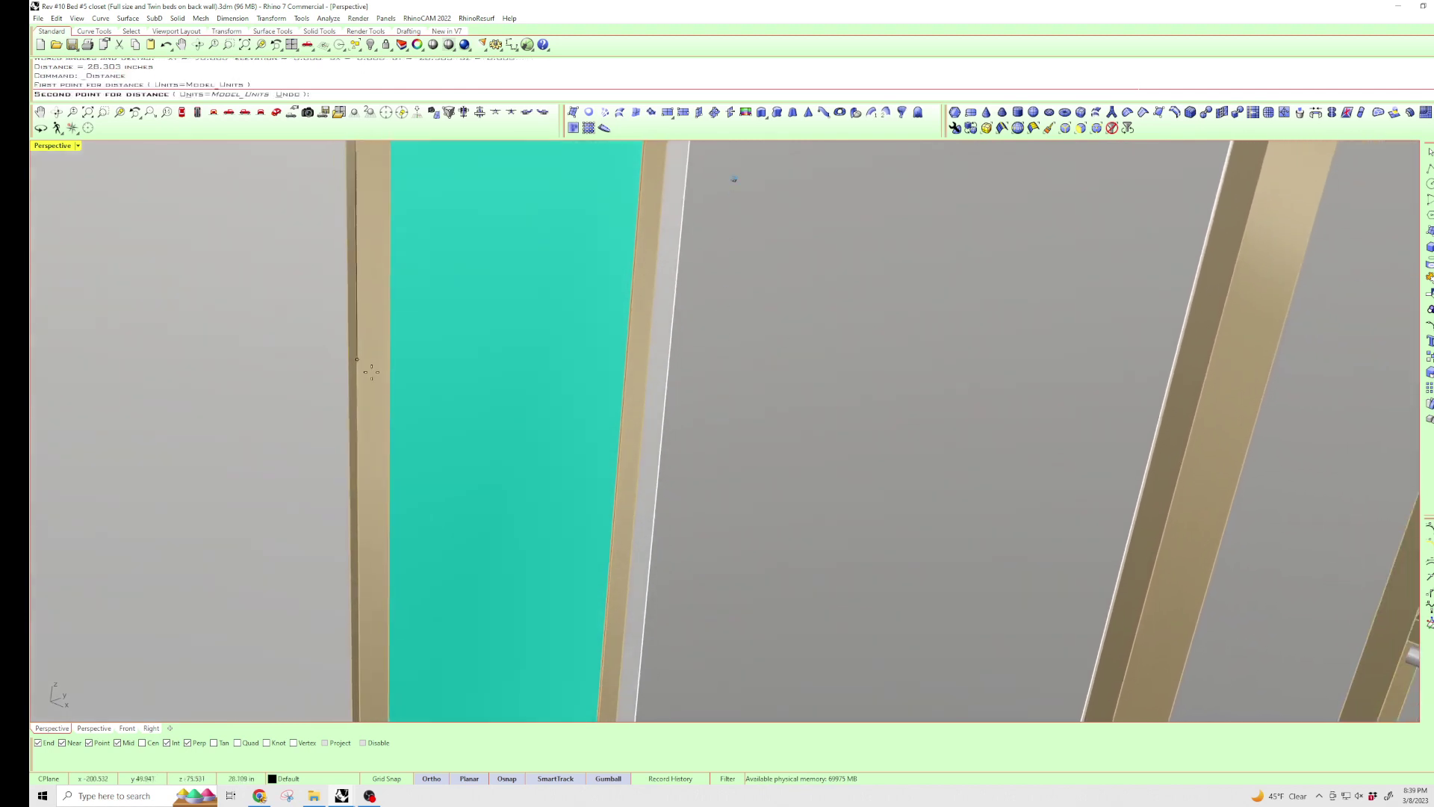
left_click(393, 399)
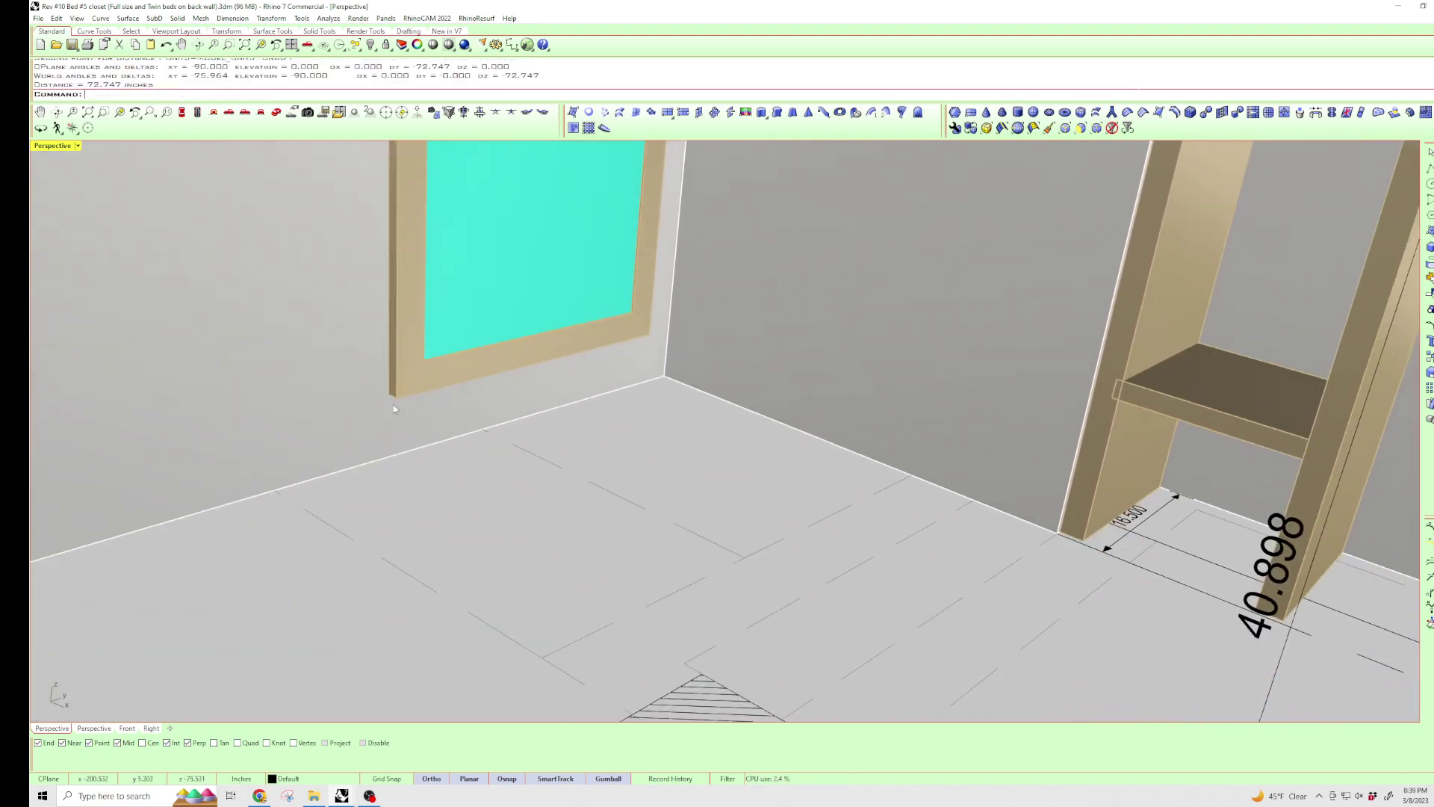
mouse_move(393, 405)
right_mouse_down()
mouse_move(494, 461)
mouse_move(550, 471)
right_mouse_up()
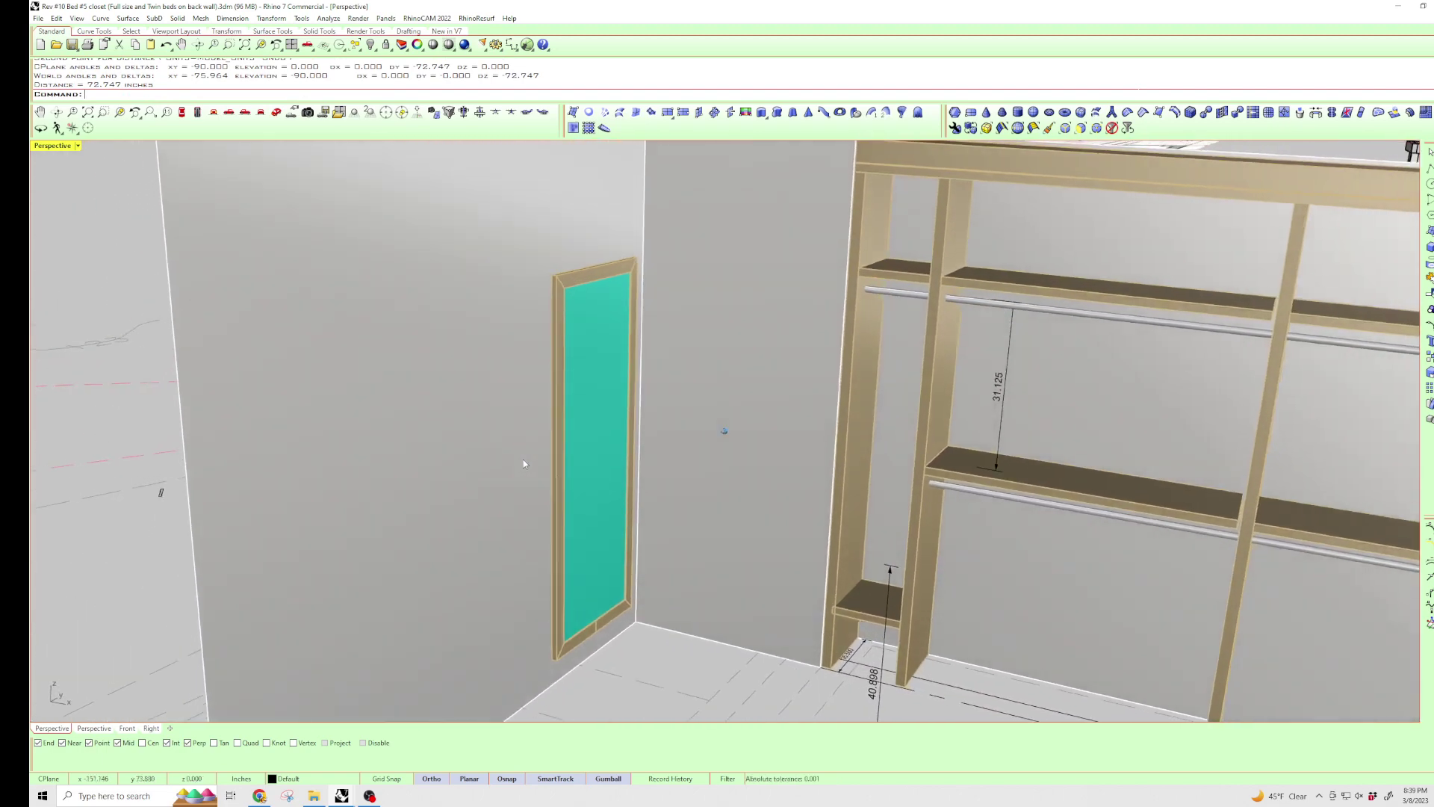
scroll(550, 471, "down", 3)
scroll(550, 471, "down", 3)
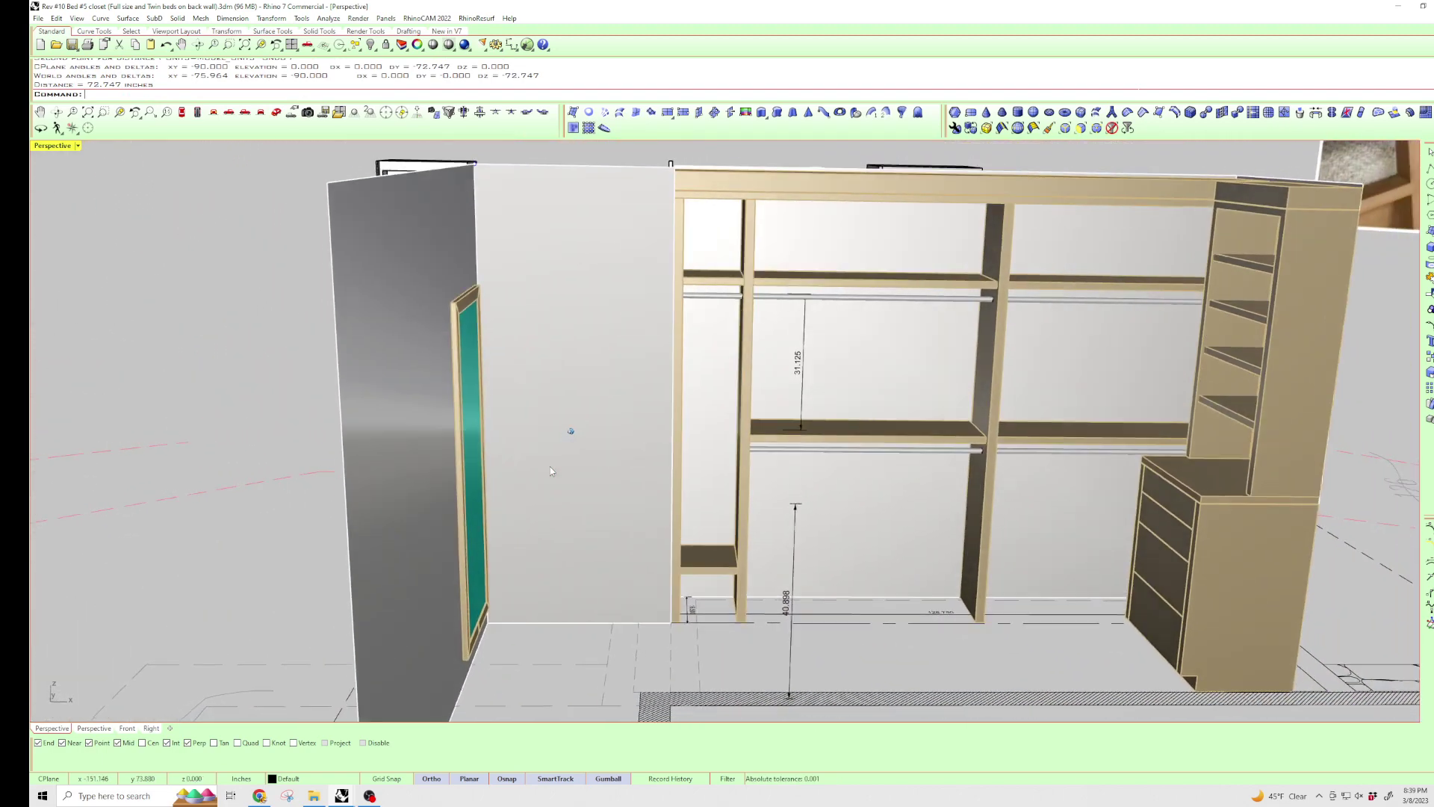
scroll(553, 470, "down", 3)
scroll(561, 473, "down", 3)
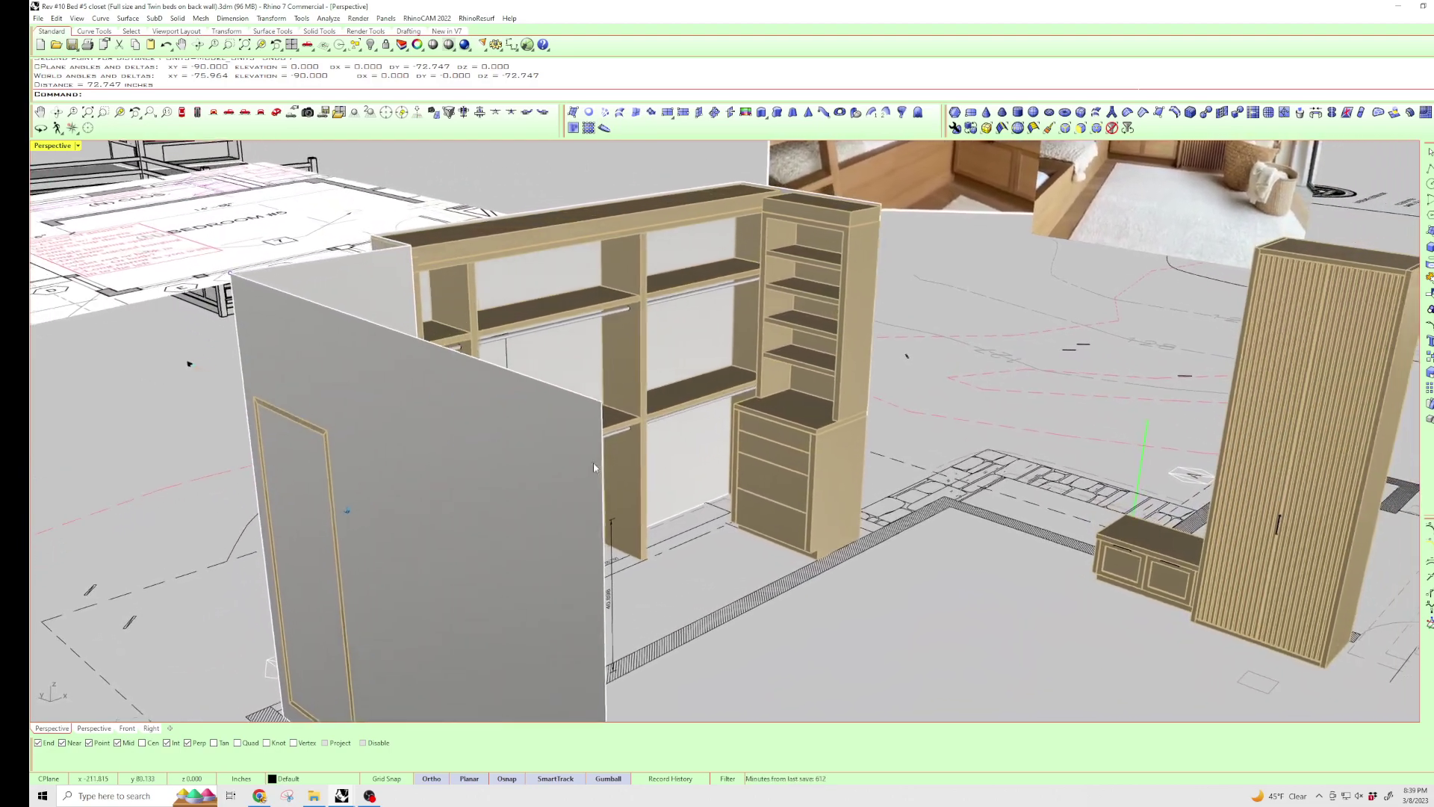
right_click_drag(559, 473, 151, 404)
scroll(606, 301, "up", 3)
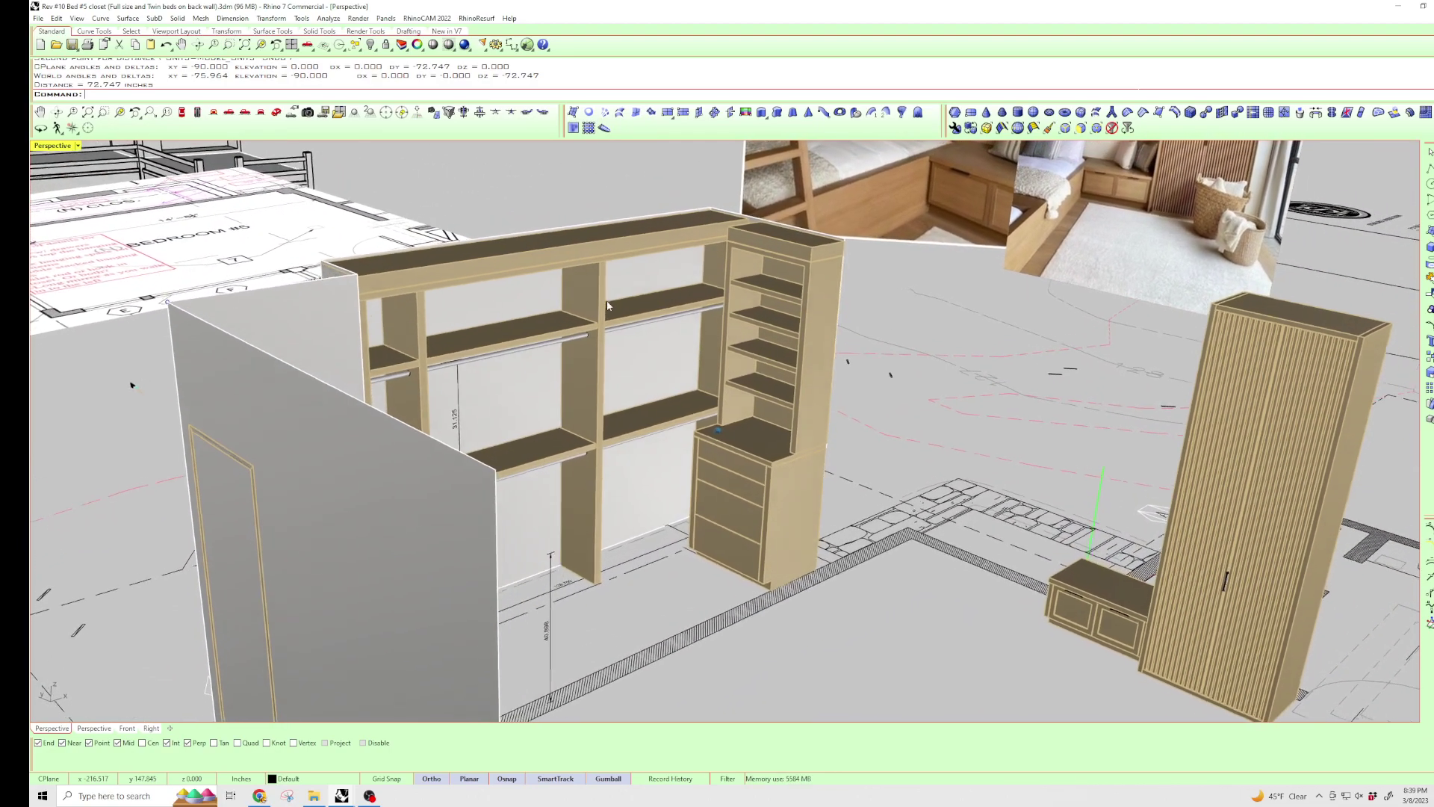
scroll(649, 320, "up", 3)
scroll(649, 319, "up", 3)
scroll(700, 332, "up", 3)
scroll(700, 330, "up", 3)
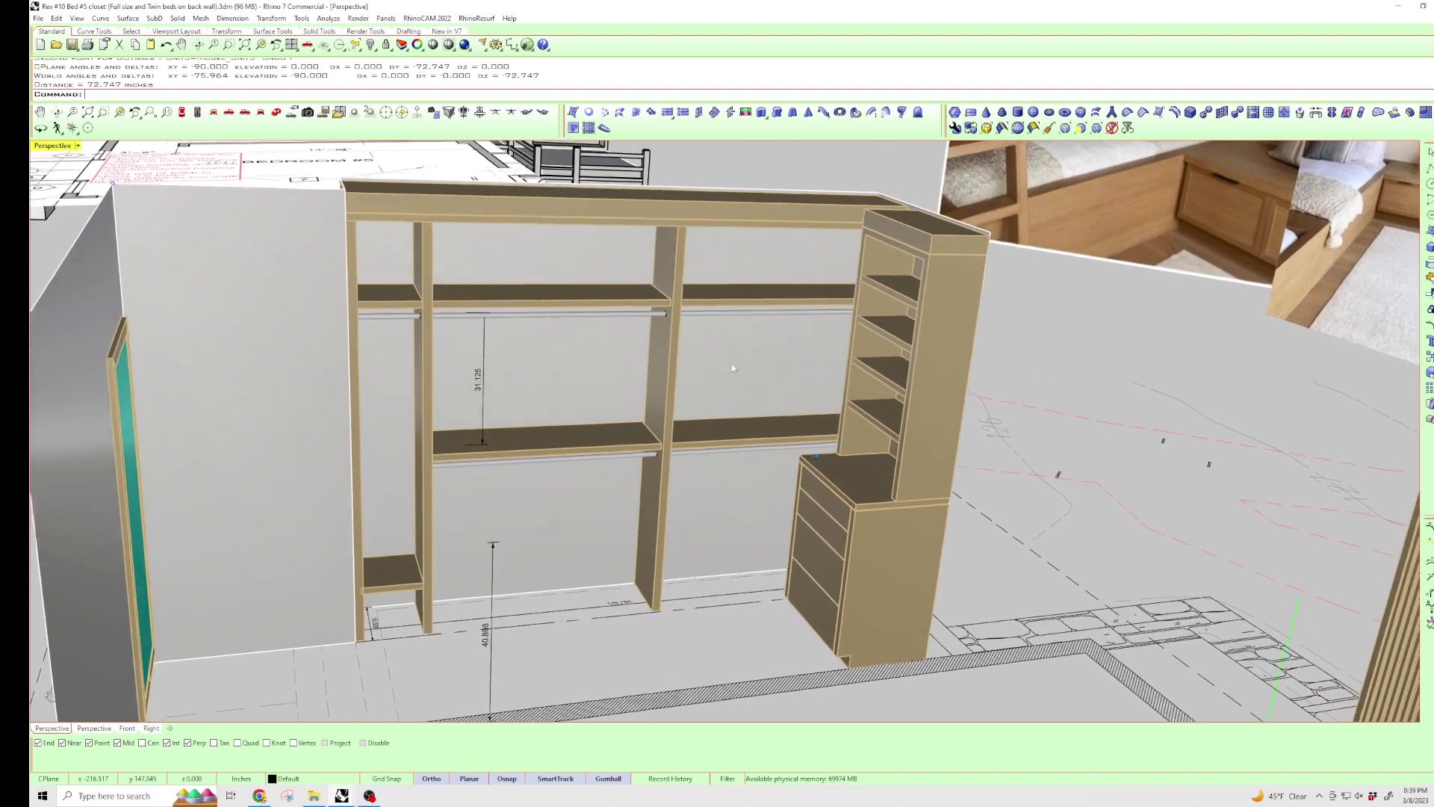
scroll(701, 292, "up", 2)
scroll(703, 257, "up", 2)
scroll(703, 257, "up", 2)
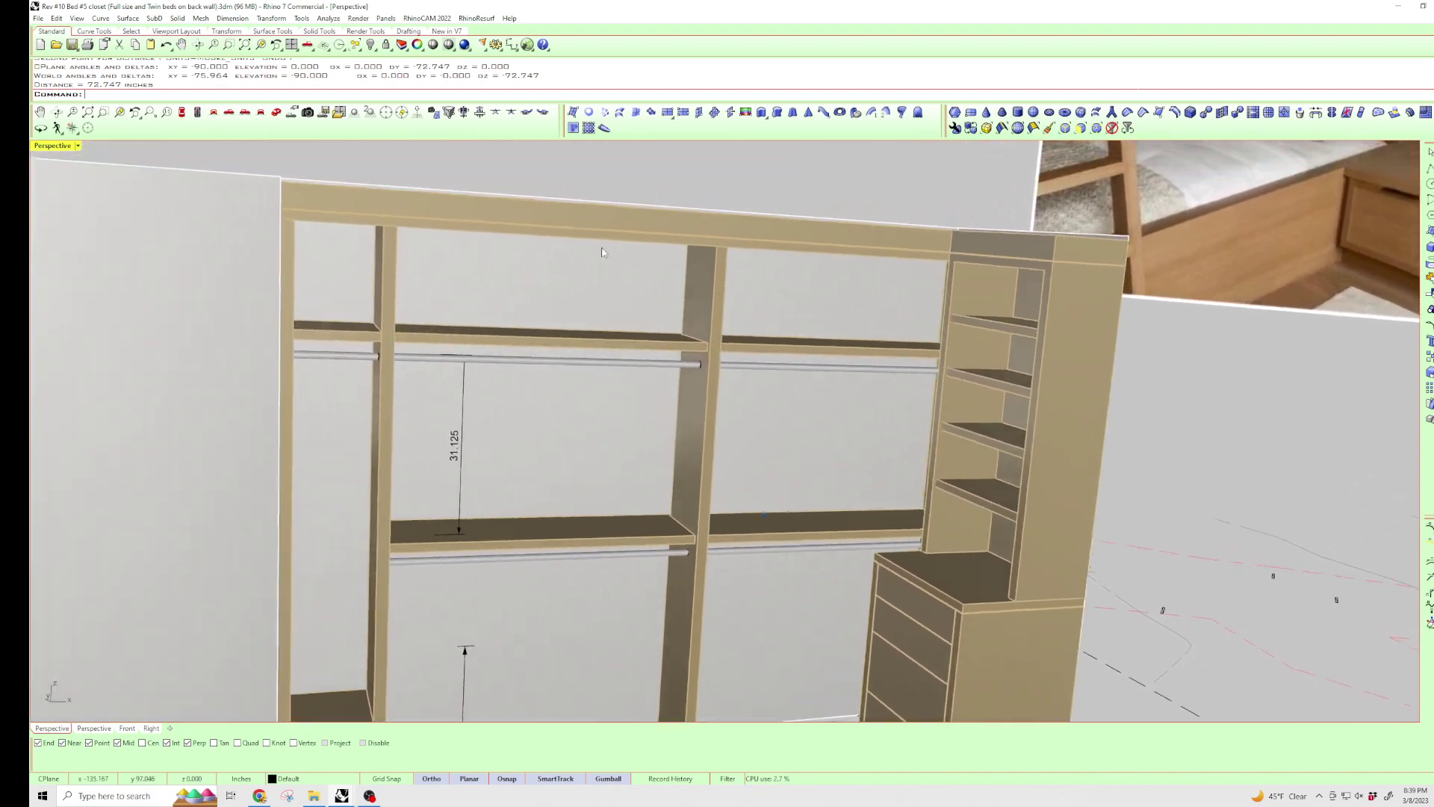
scroll(703, 257, "up", 2)
scroll(504, 280, "up", 2)
scroll(314, 298, "up", 2)
scroll(314, 297, "up", 2)
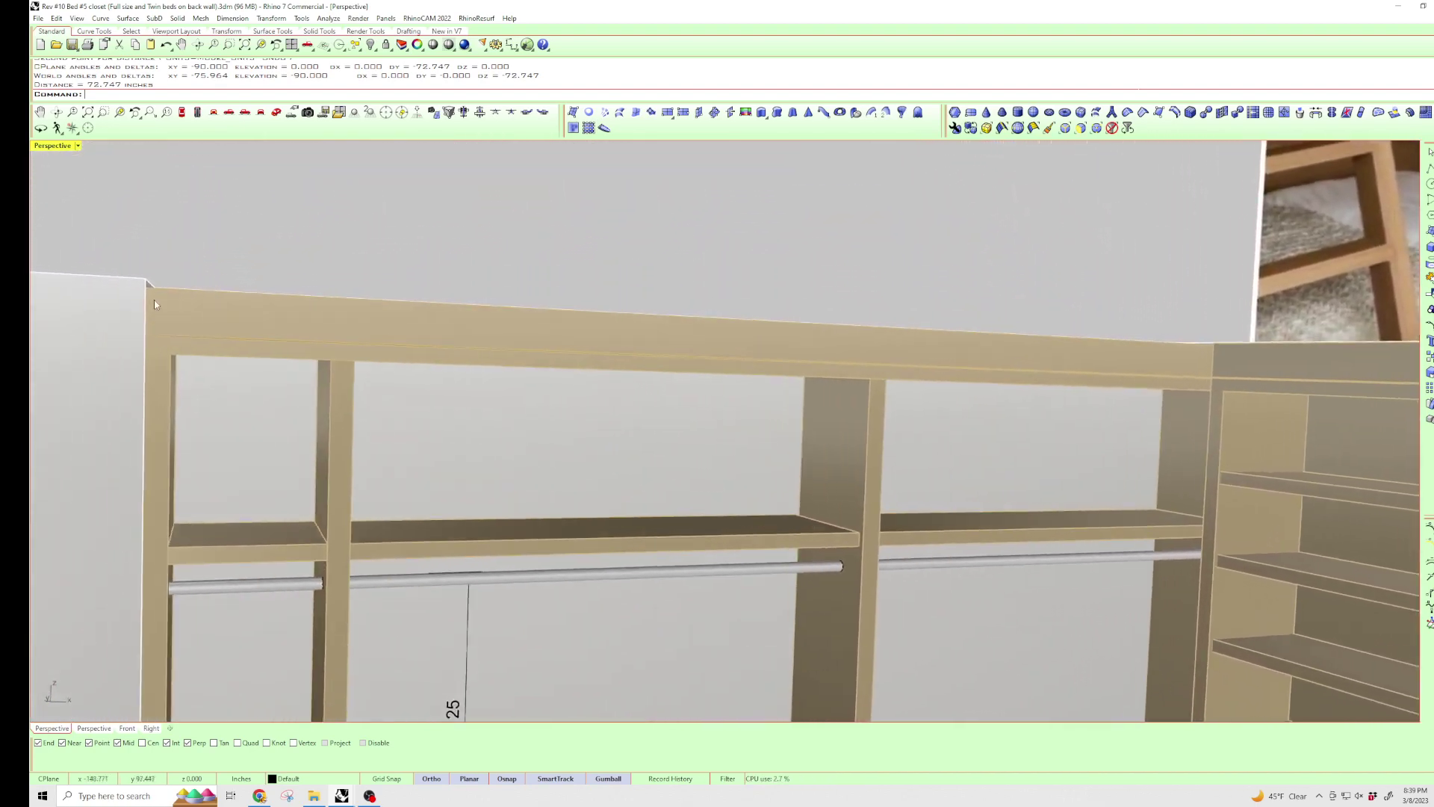
scroll(154, 299, "up", 1)
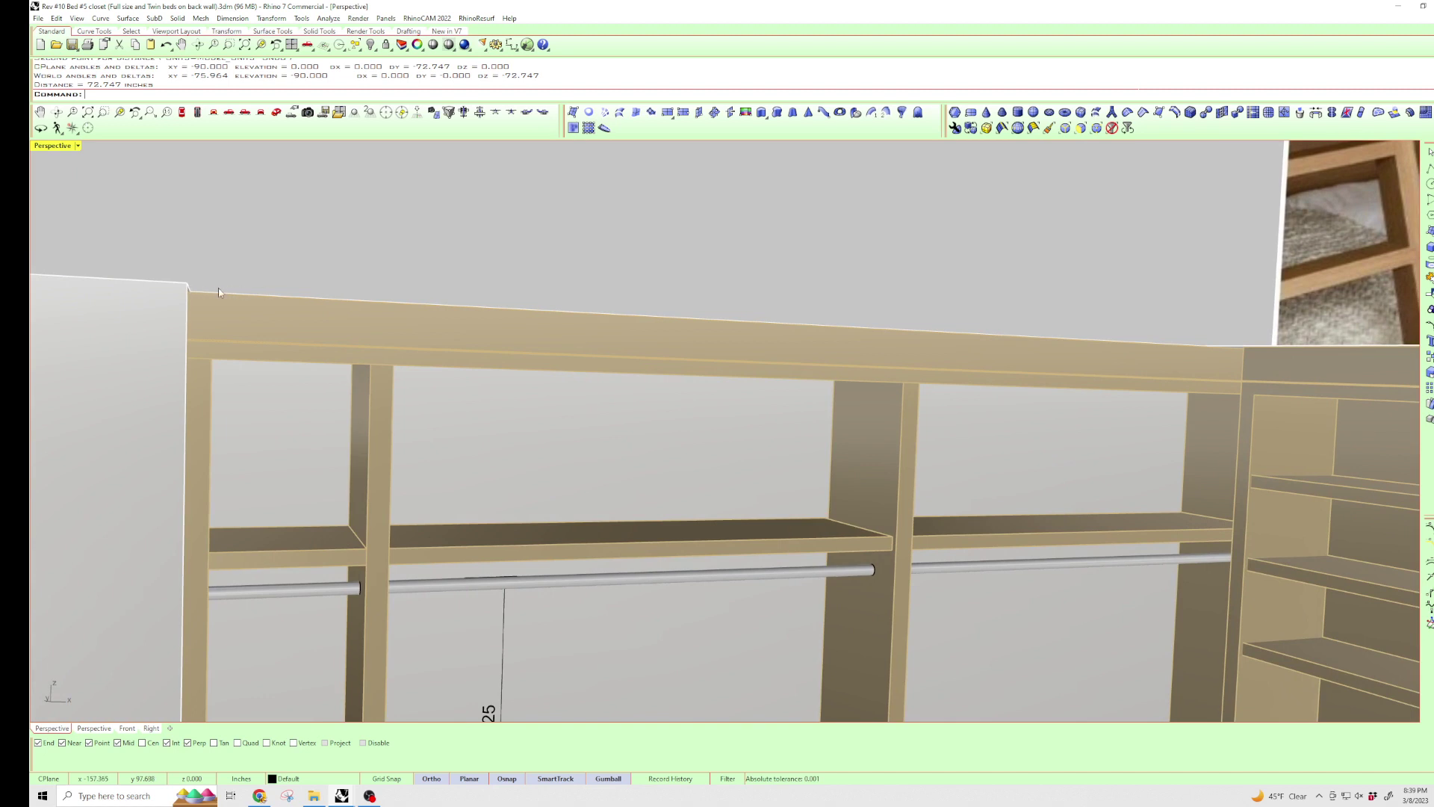
scroll(188, 292, "up", 1)
scroll(160, 290, "up", 1)
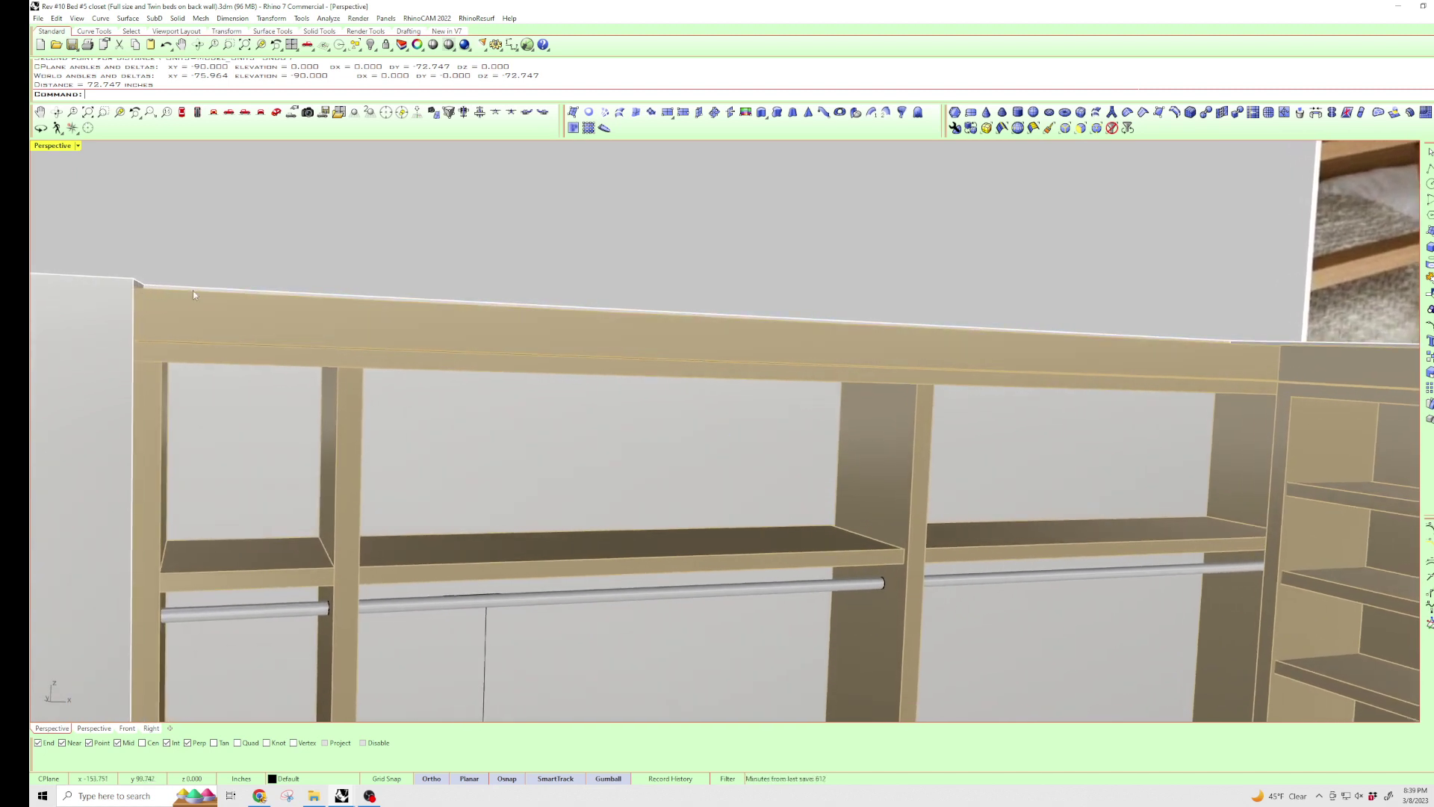
mouse_move(745, 298)
right_mouse_down()
mouse_move(1159, 303)
mouse_move(1120, 354)
right_mouse_up()
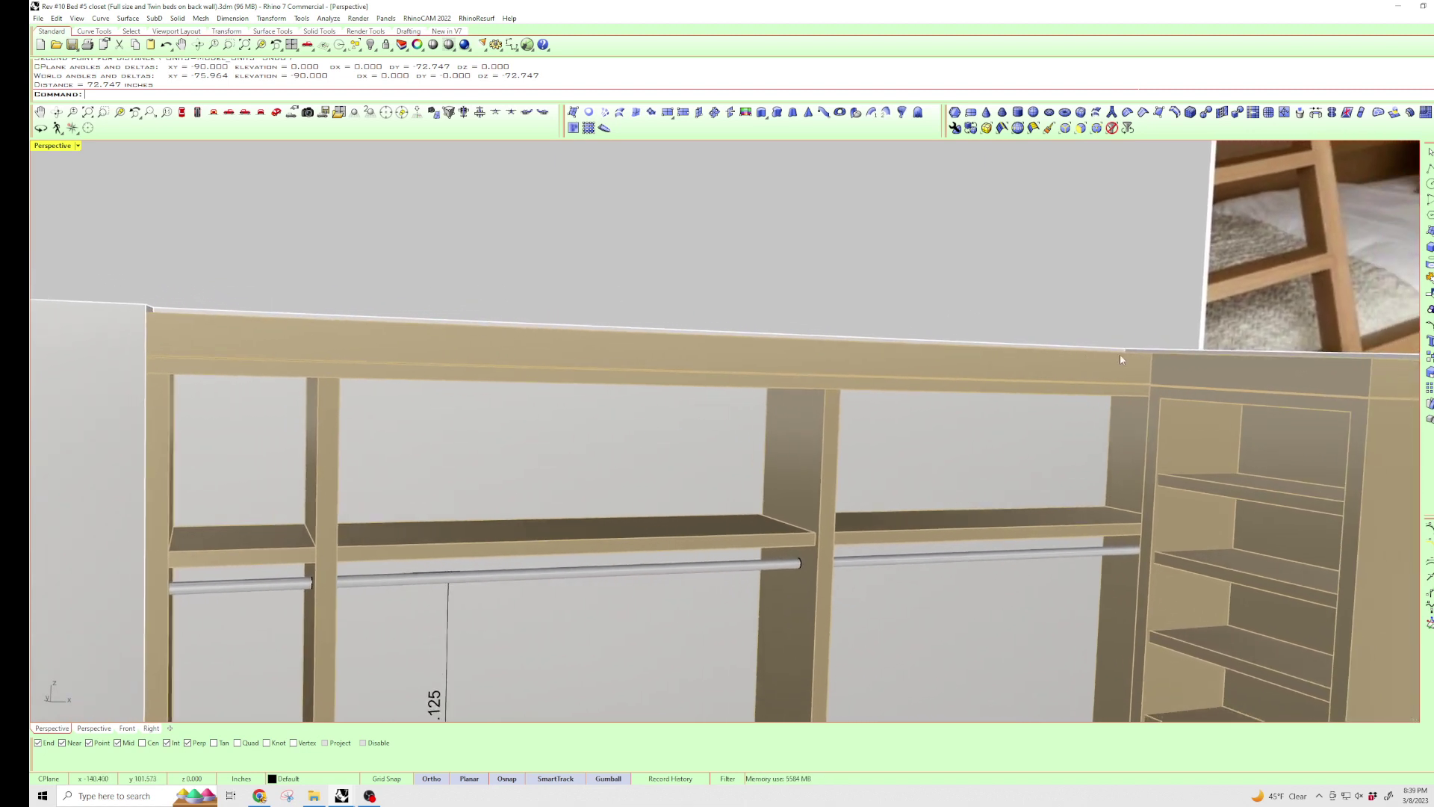
mouse_move(1279, 383)
right_mouse_down()
mouse_move(1279, 370)
mouse_move(1247, 385)
mouse_move(1216, 376)
right_mouse_up()
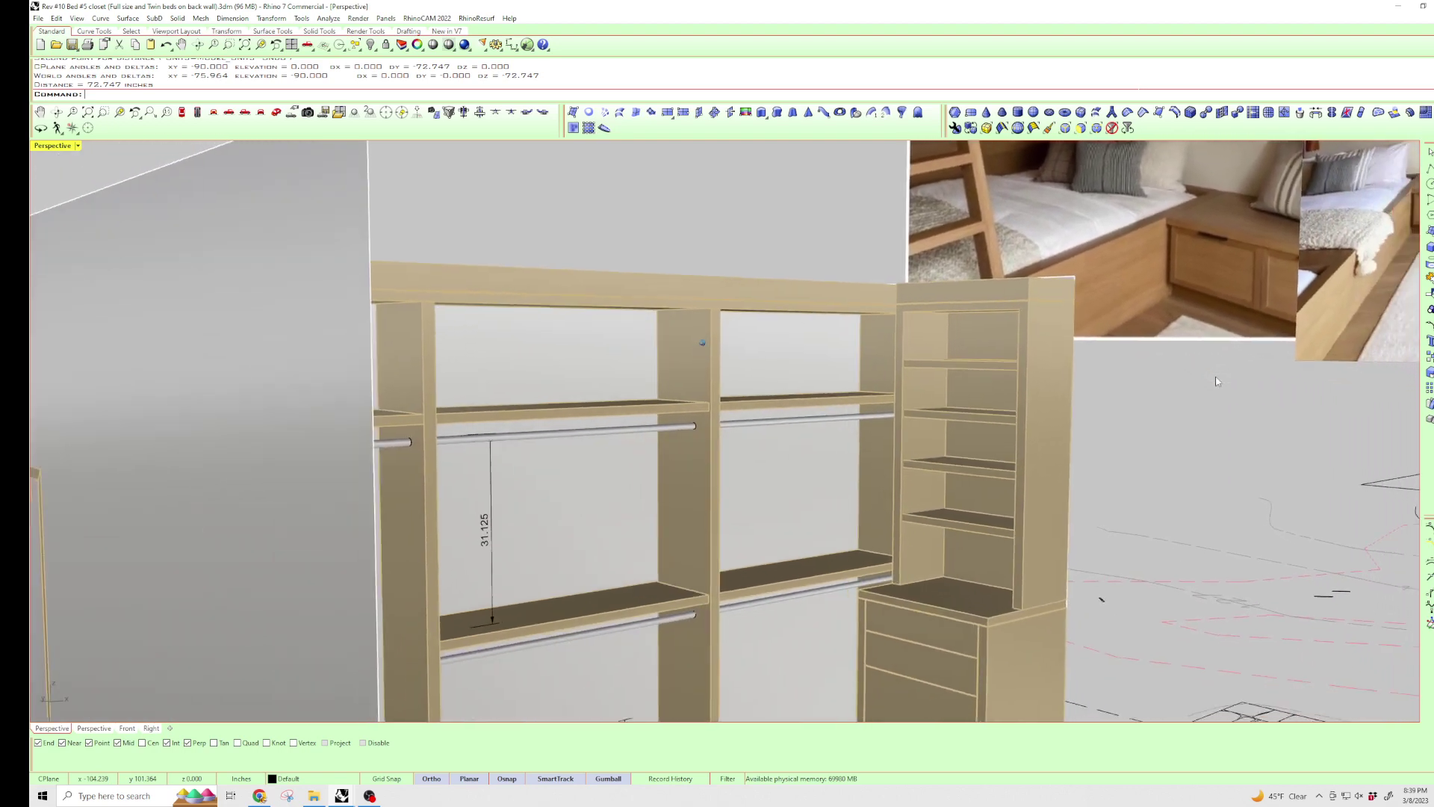
right_click_drag(1216, 381, 149, 457)
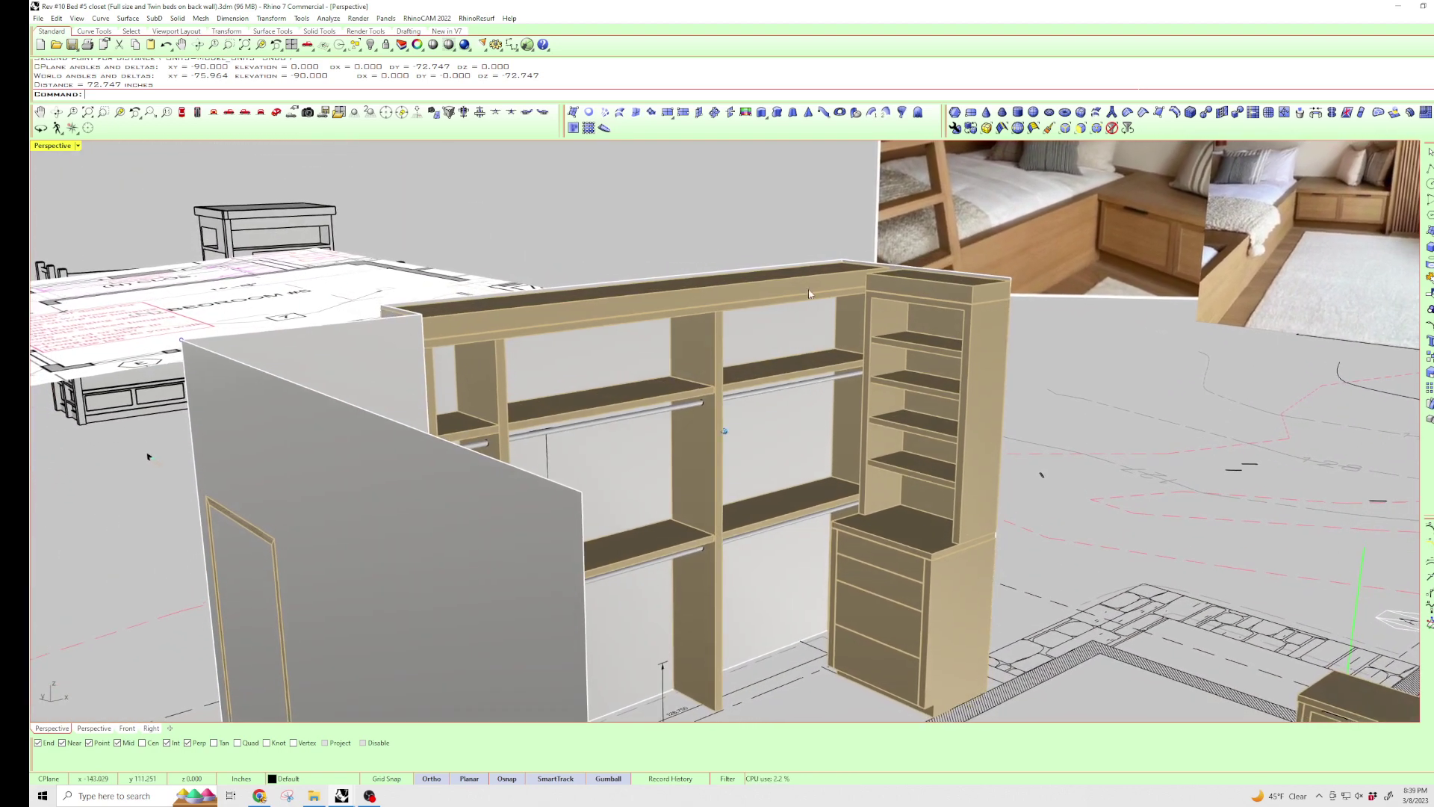